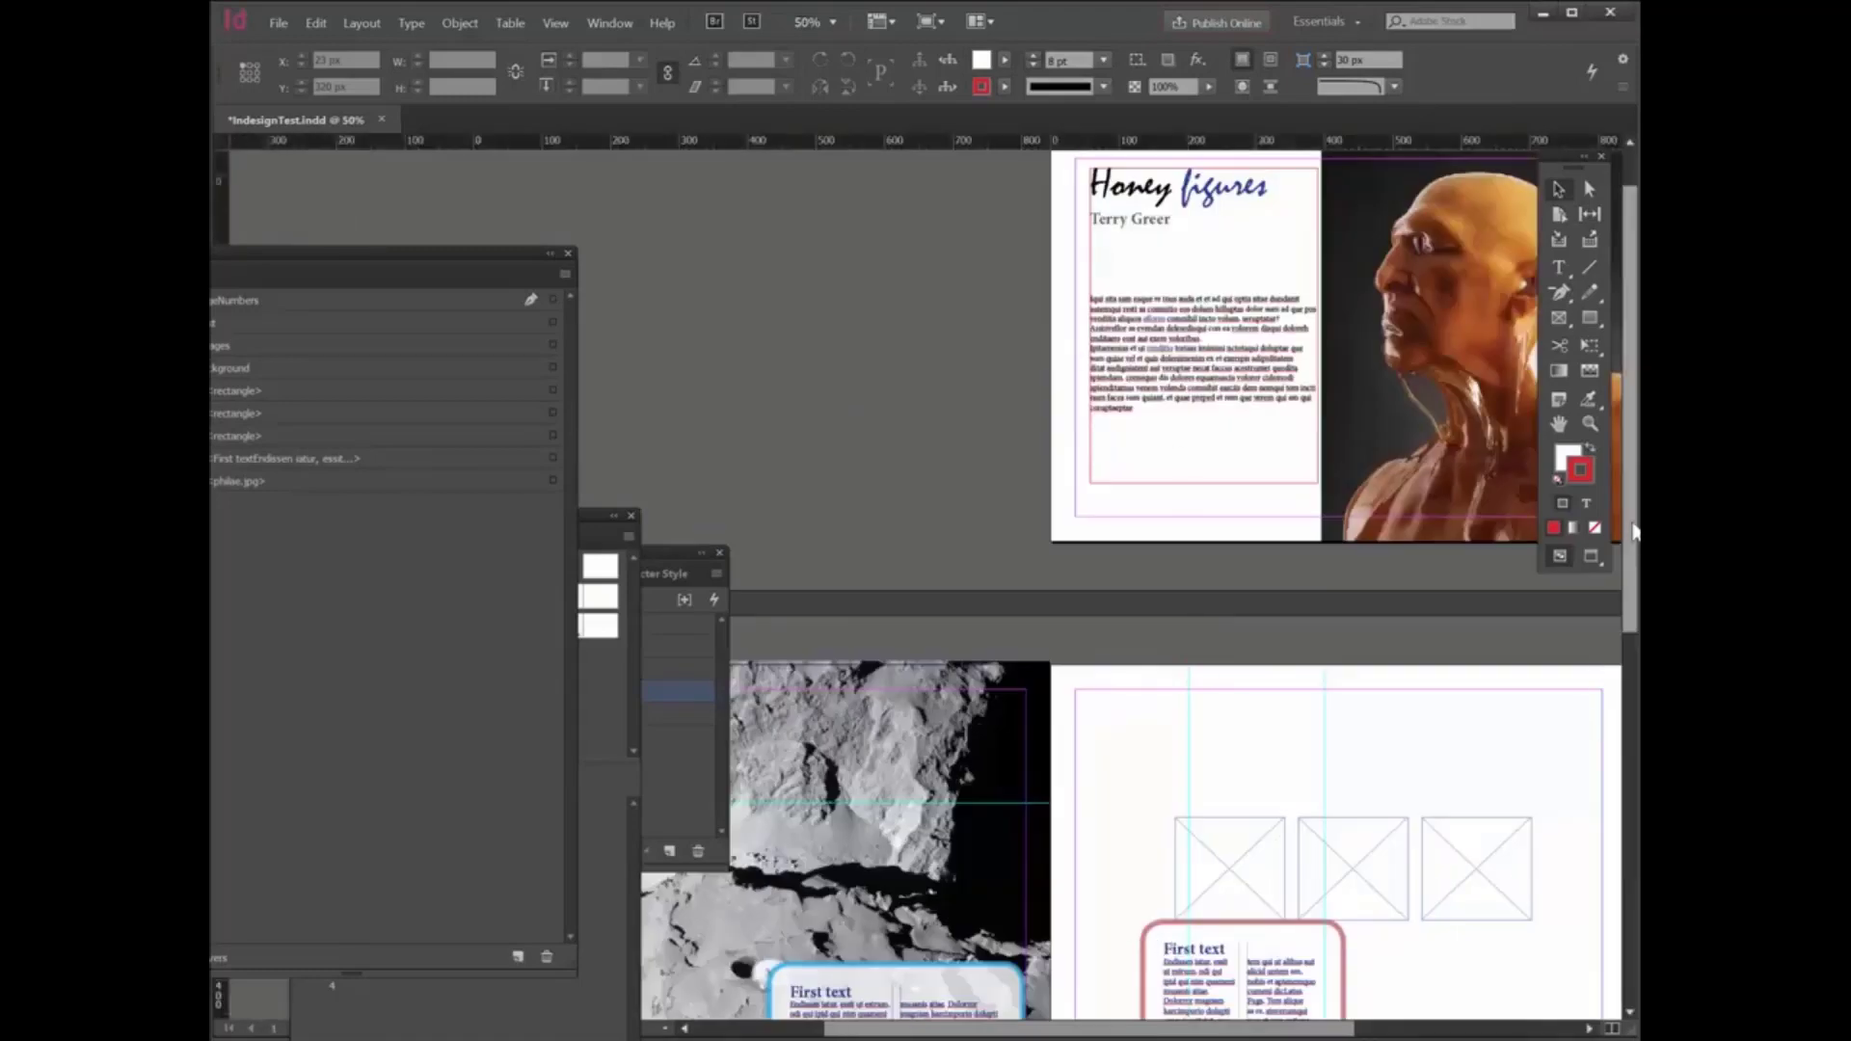
- Preview the document spreads without guides and frame edges, and return to the normal editing view
scroll(1632, 611, up, 3)
drag(1237, 1030, 1304, 1030)
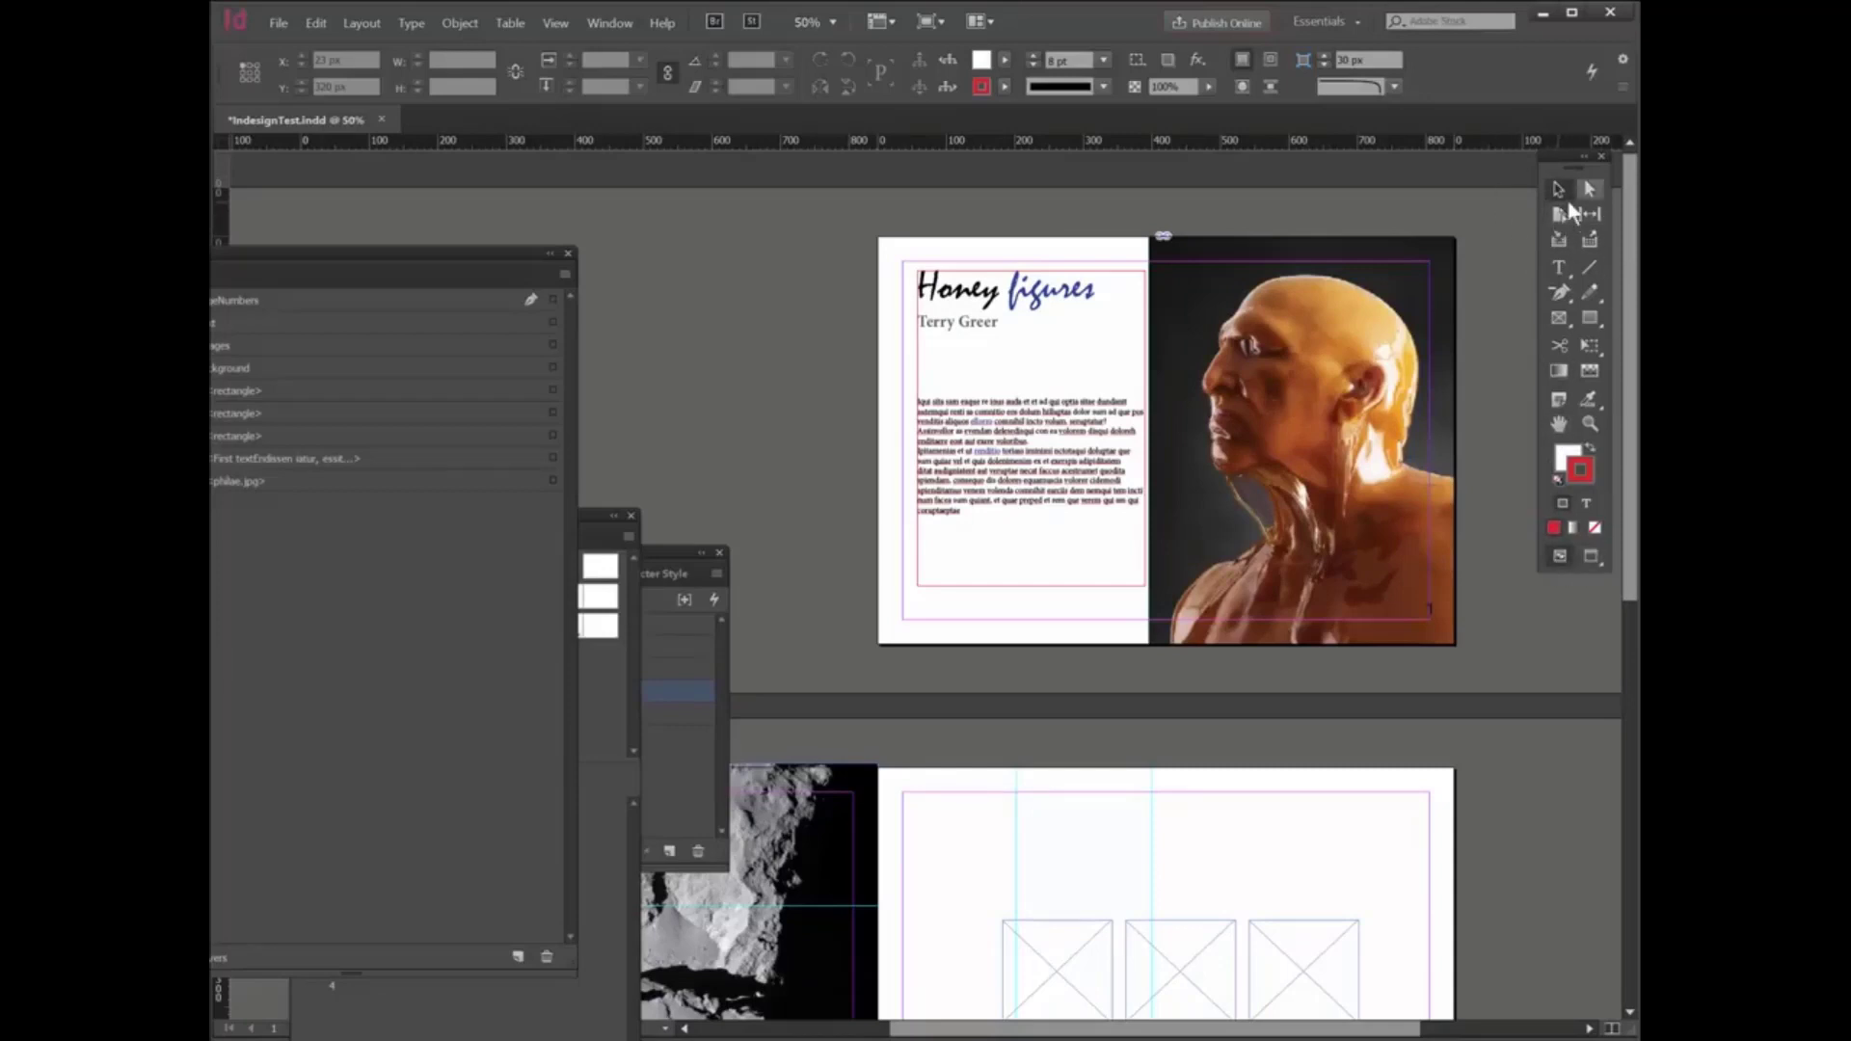
click(1589, 557)
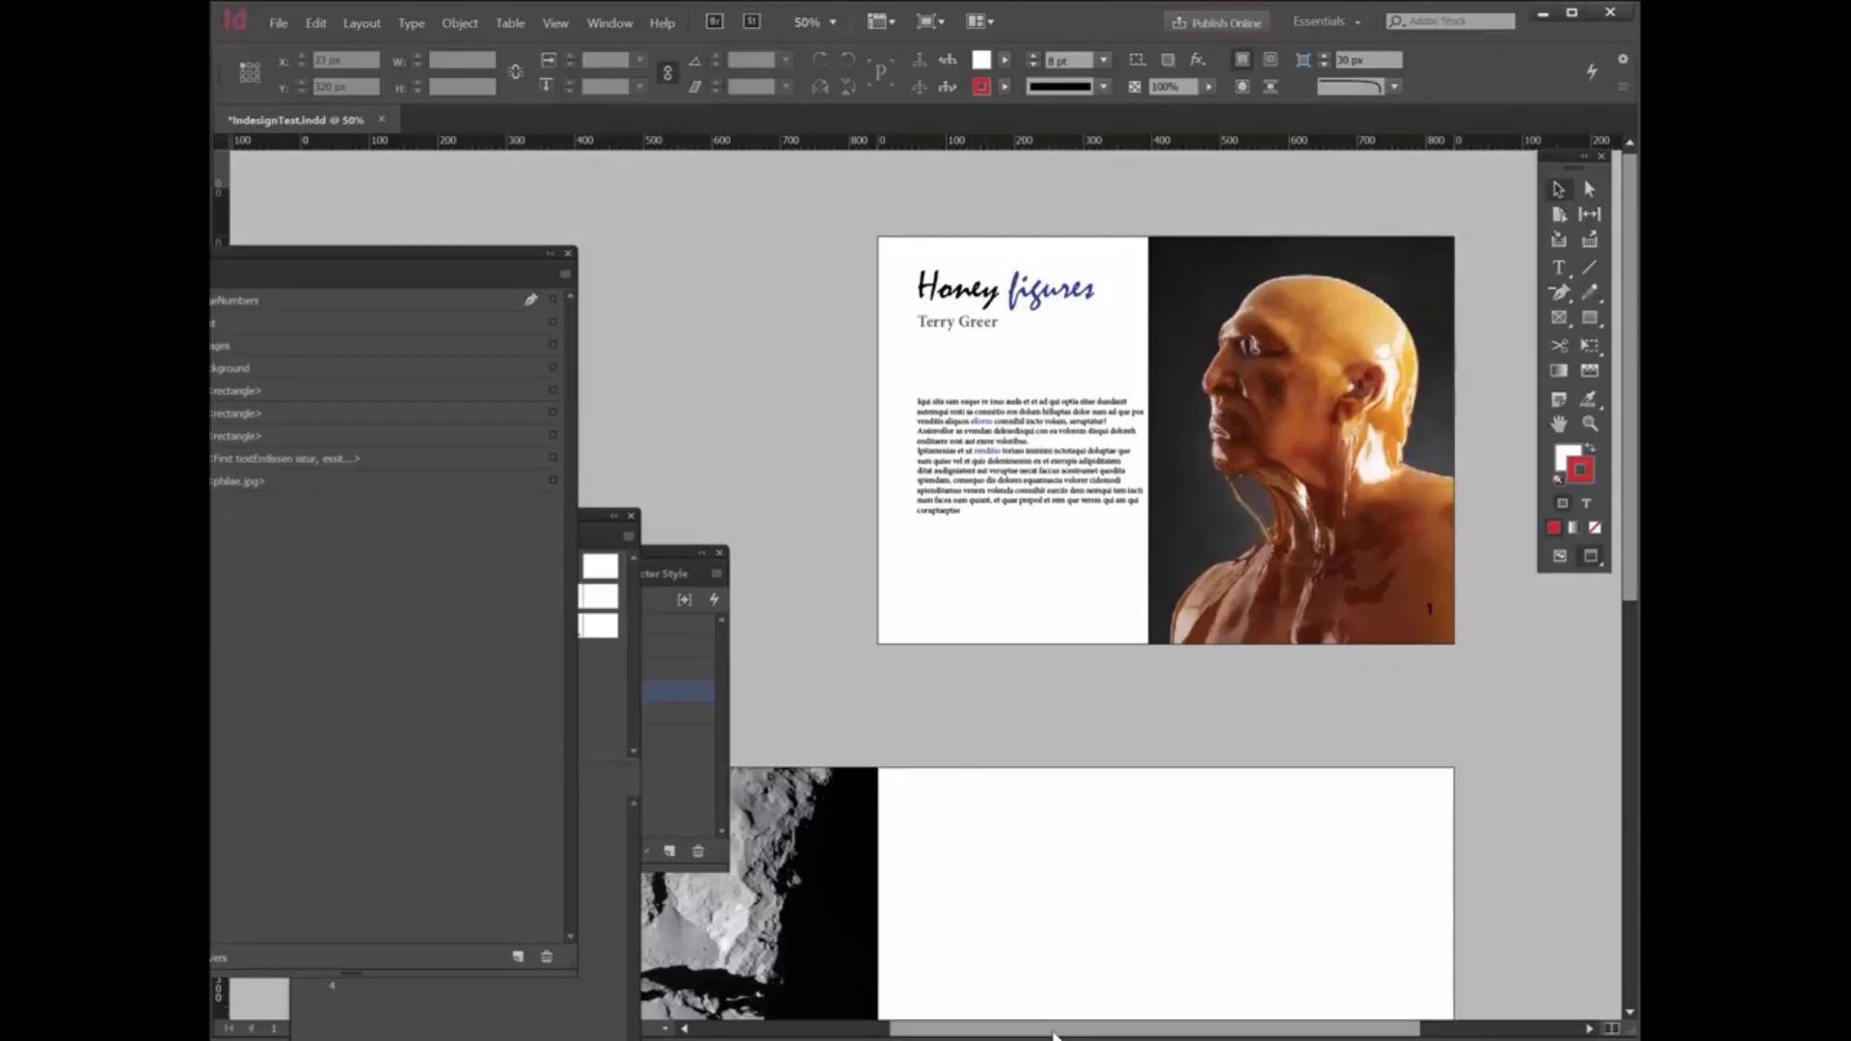
drag(1055, 1032, 876, 1034)
scroll(903, 928, down, 3)
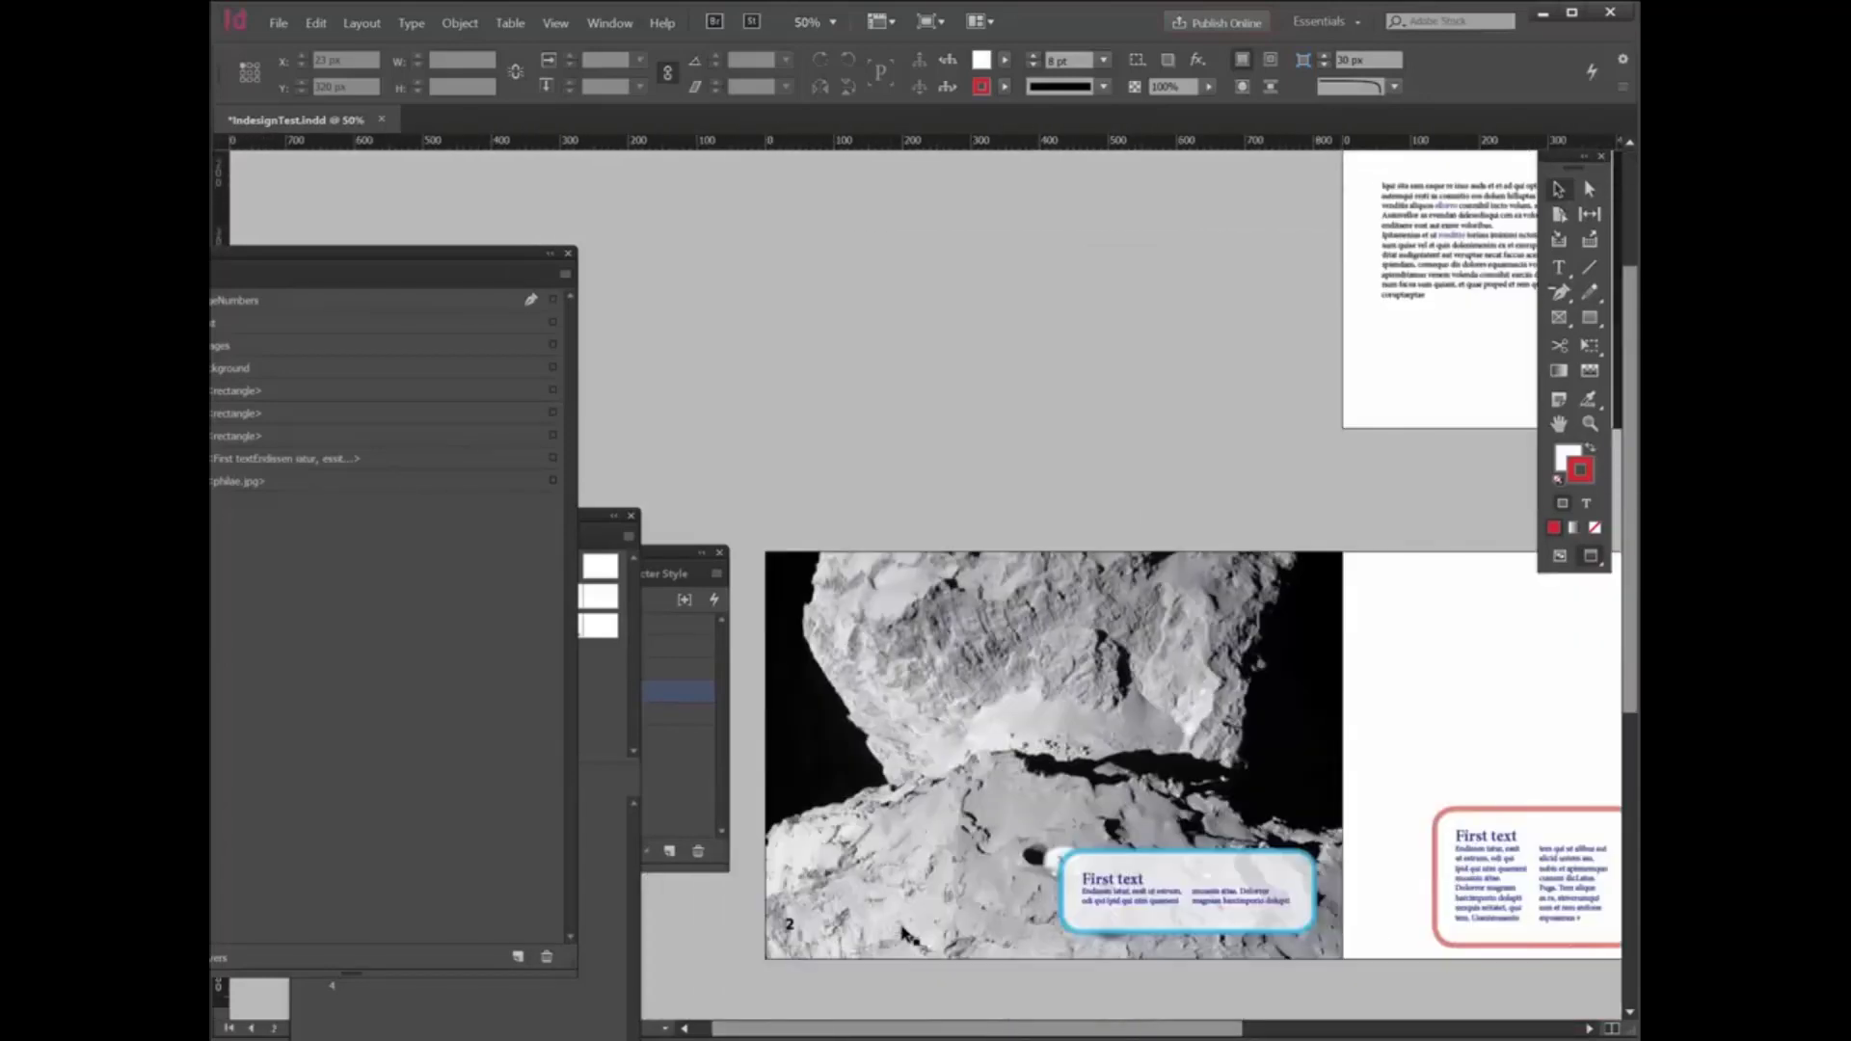
scroll(1171, 696, up, 3)
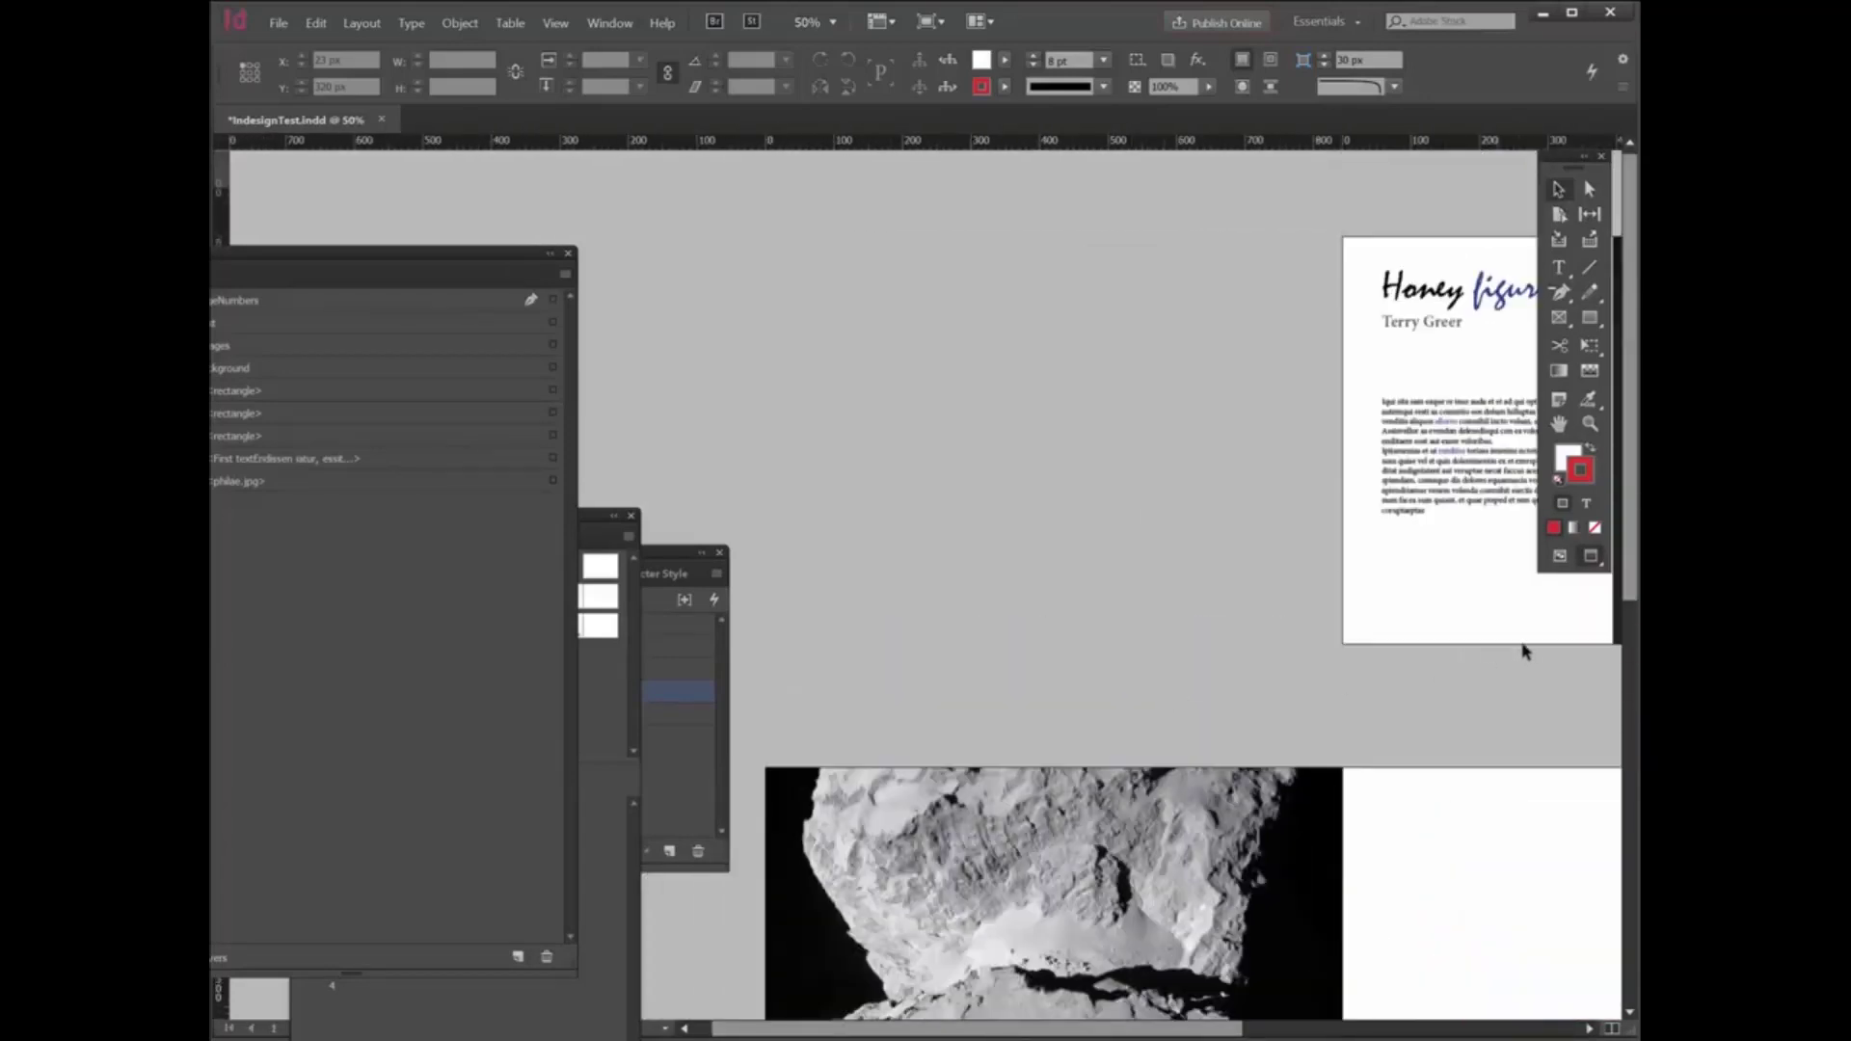
click(1561, 557)
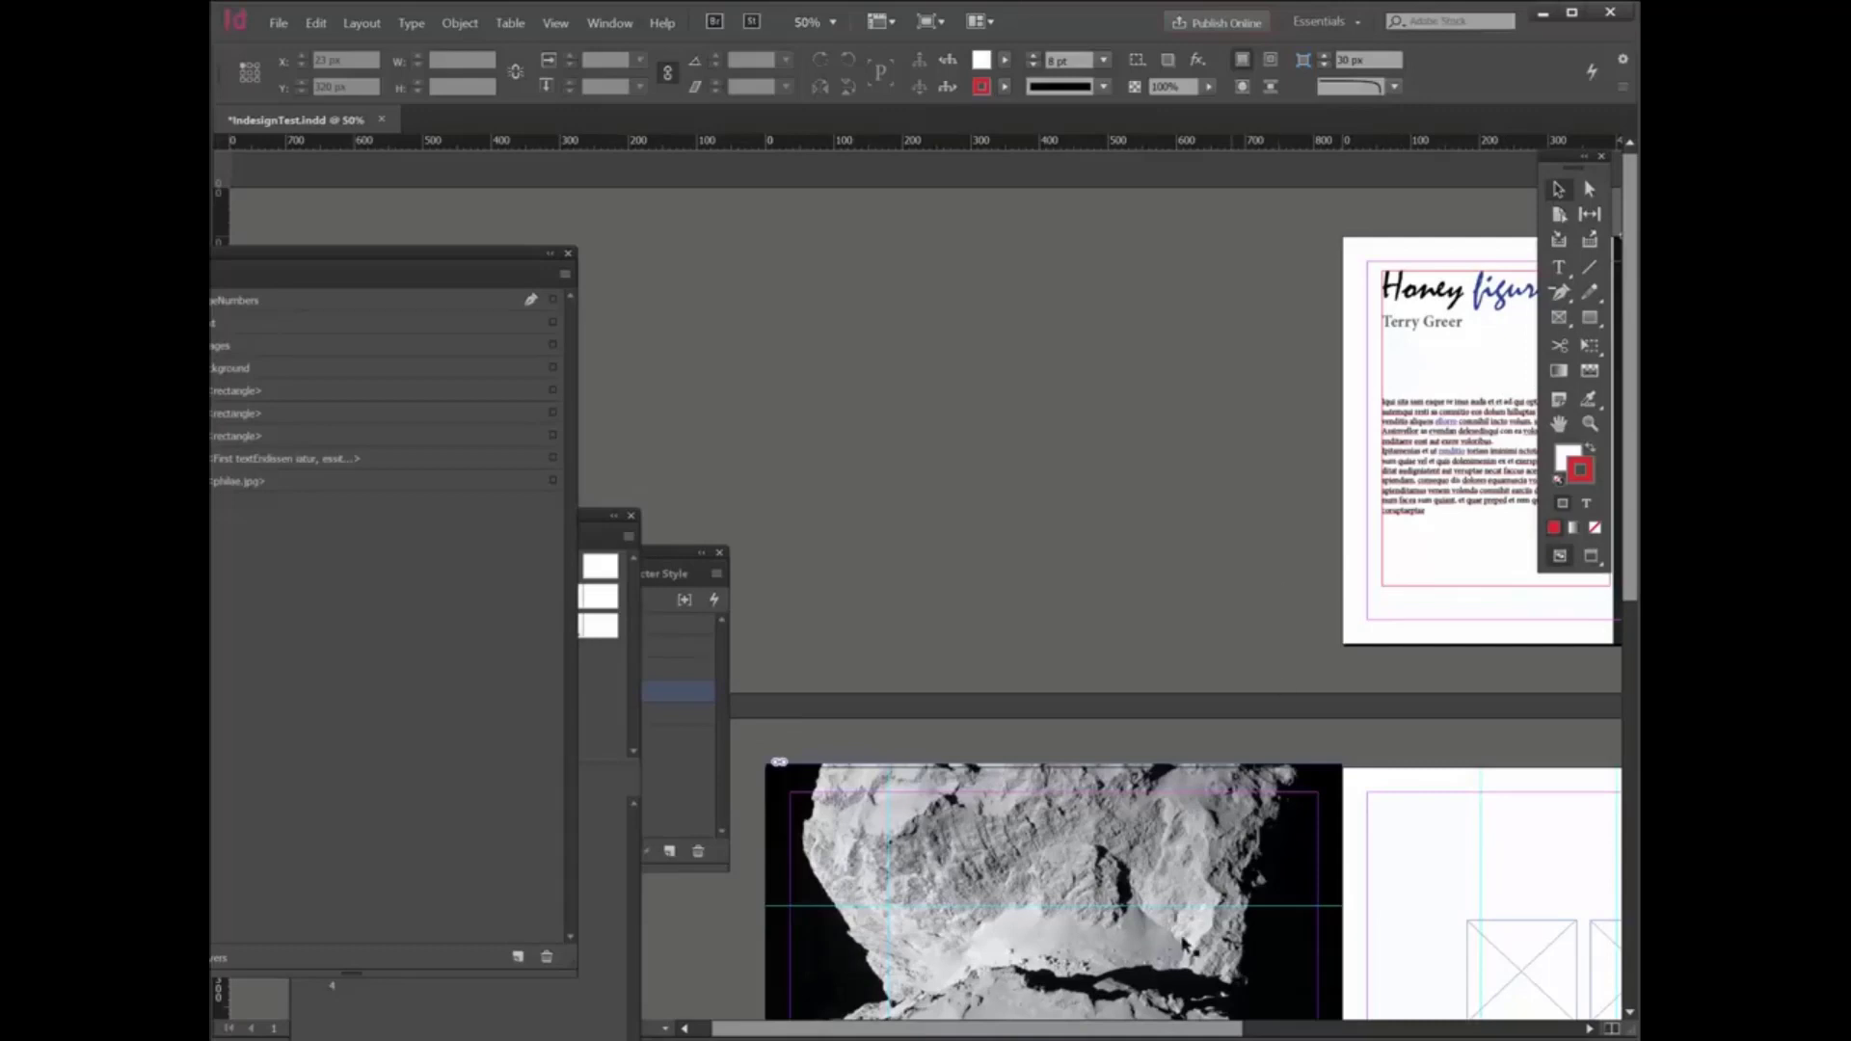
drag(1194, 1035, 1351, 1034)
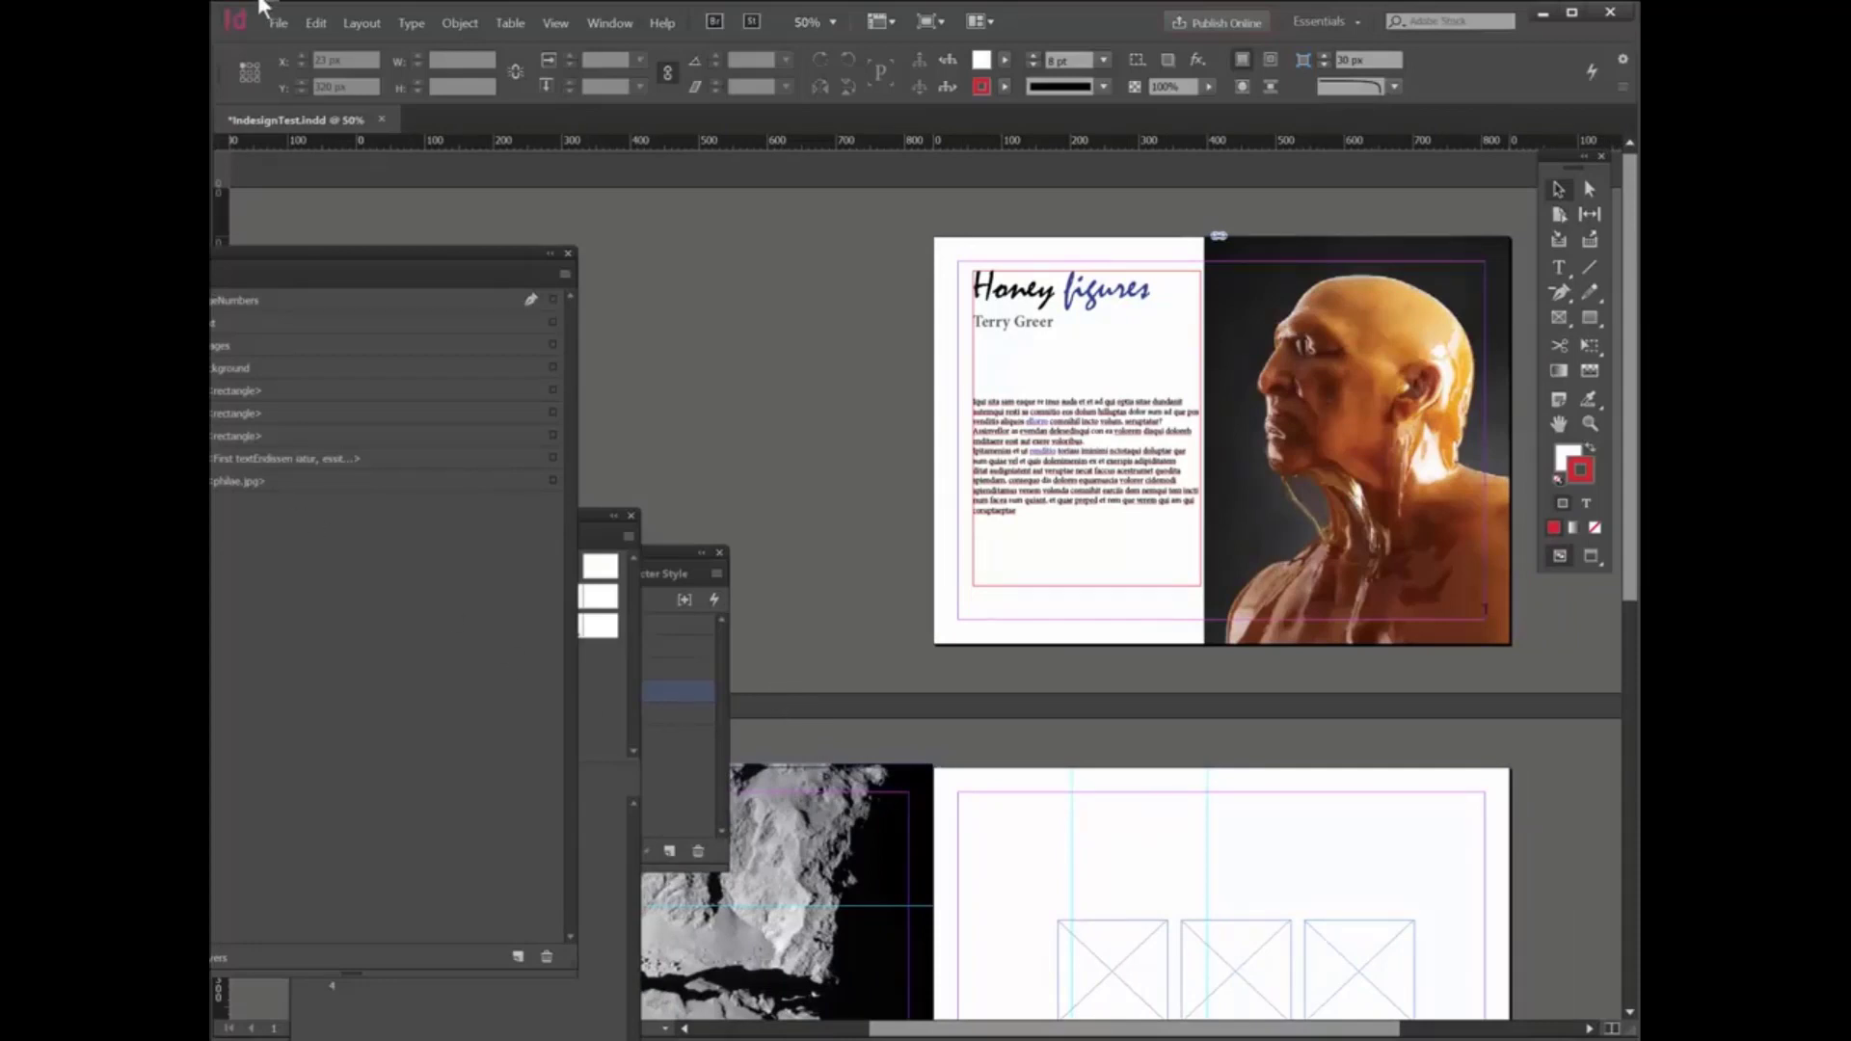
- Start exporting the document to the moths folder as IndesignTest.pdf in Adobe PDF (Print) format
click(276, 23)
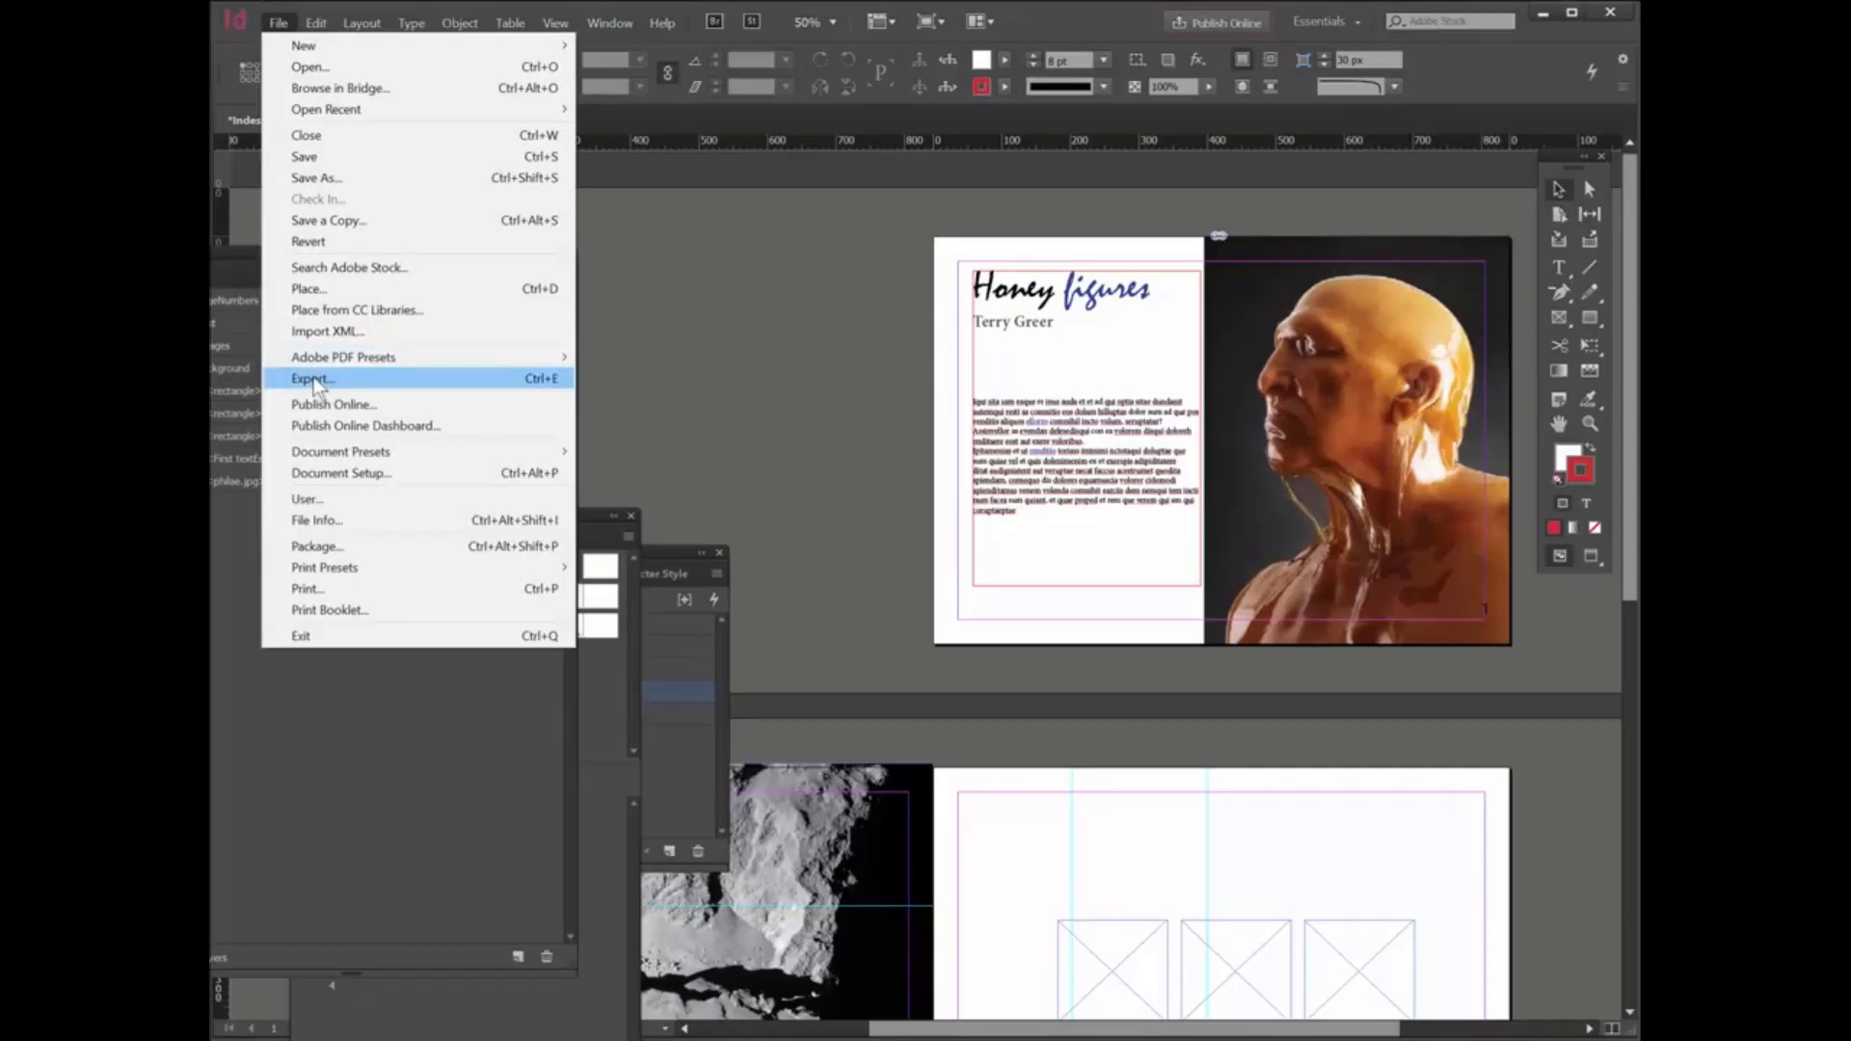
click(313, 380)
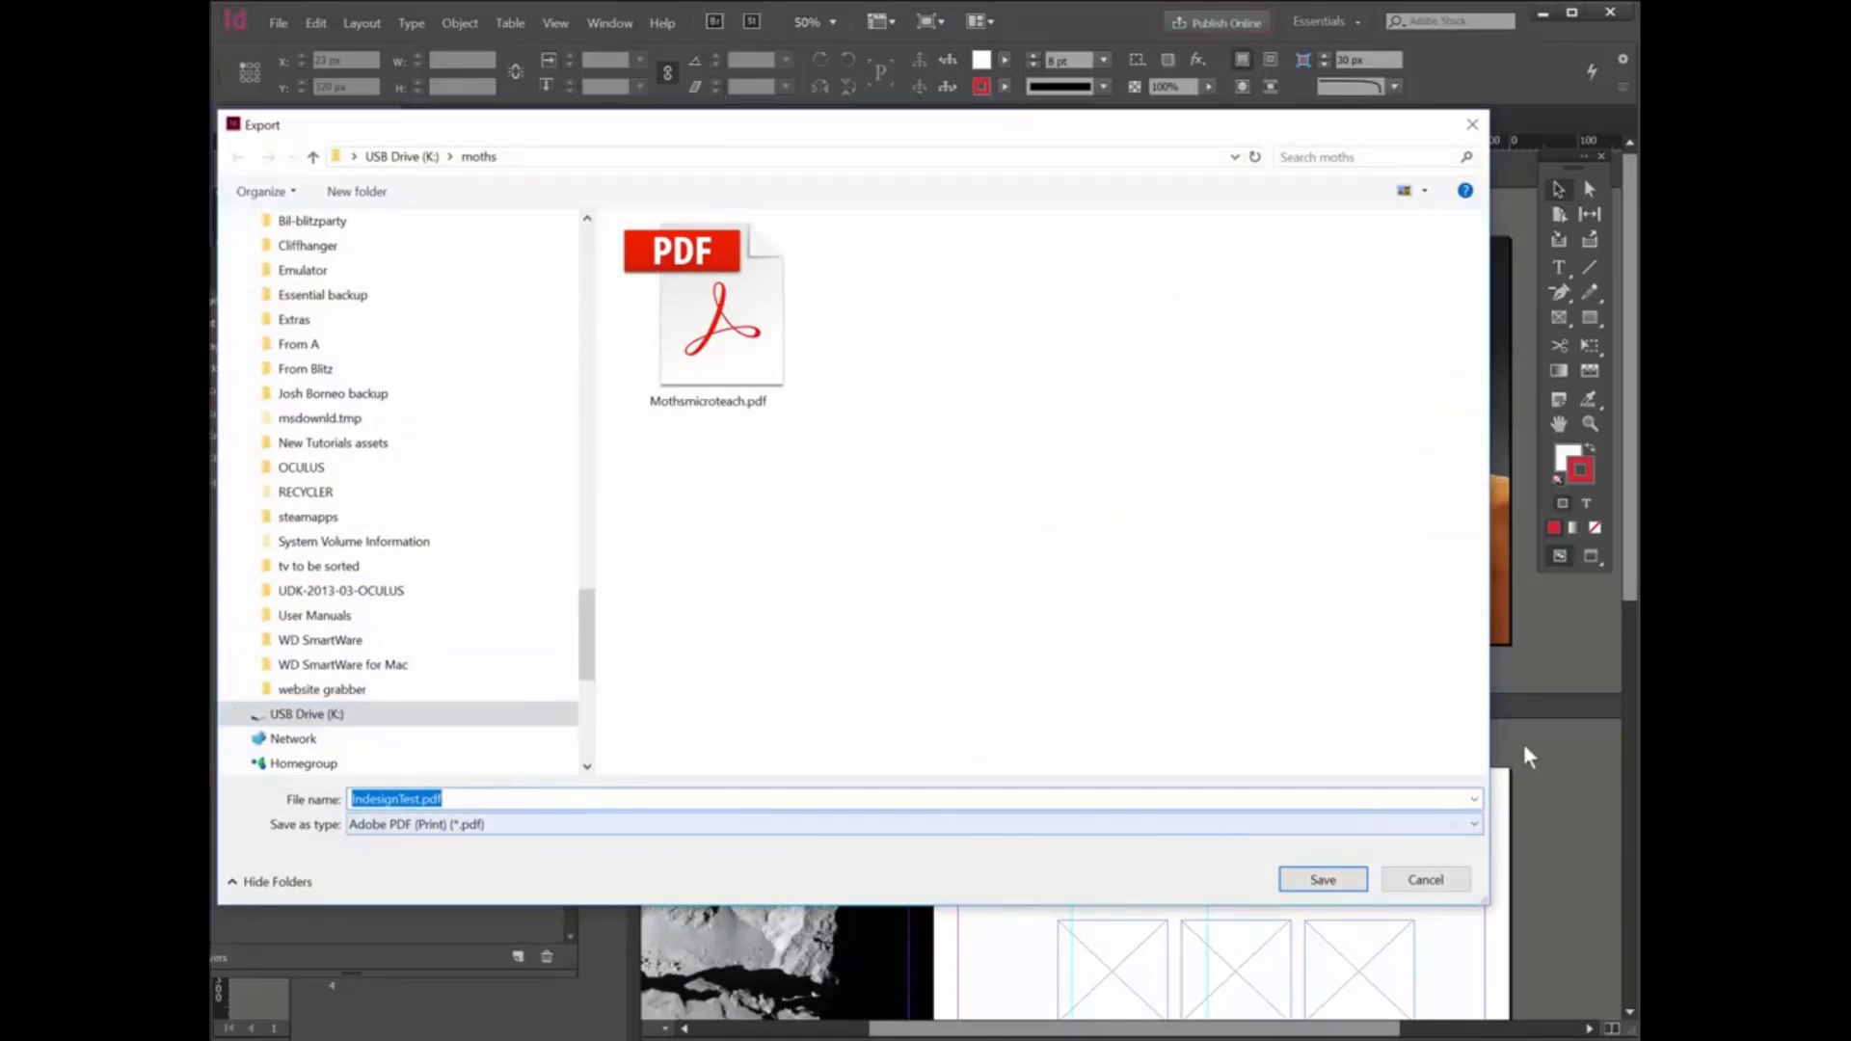
click(1463, 826)
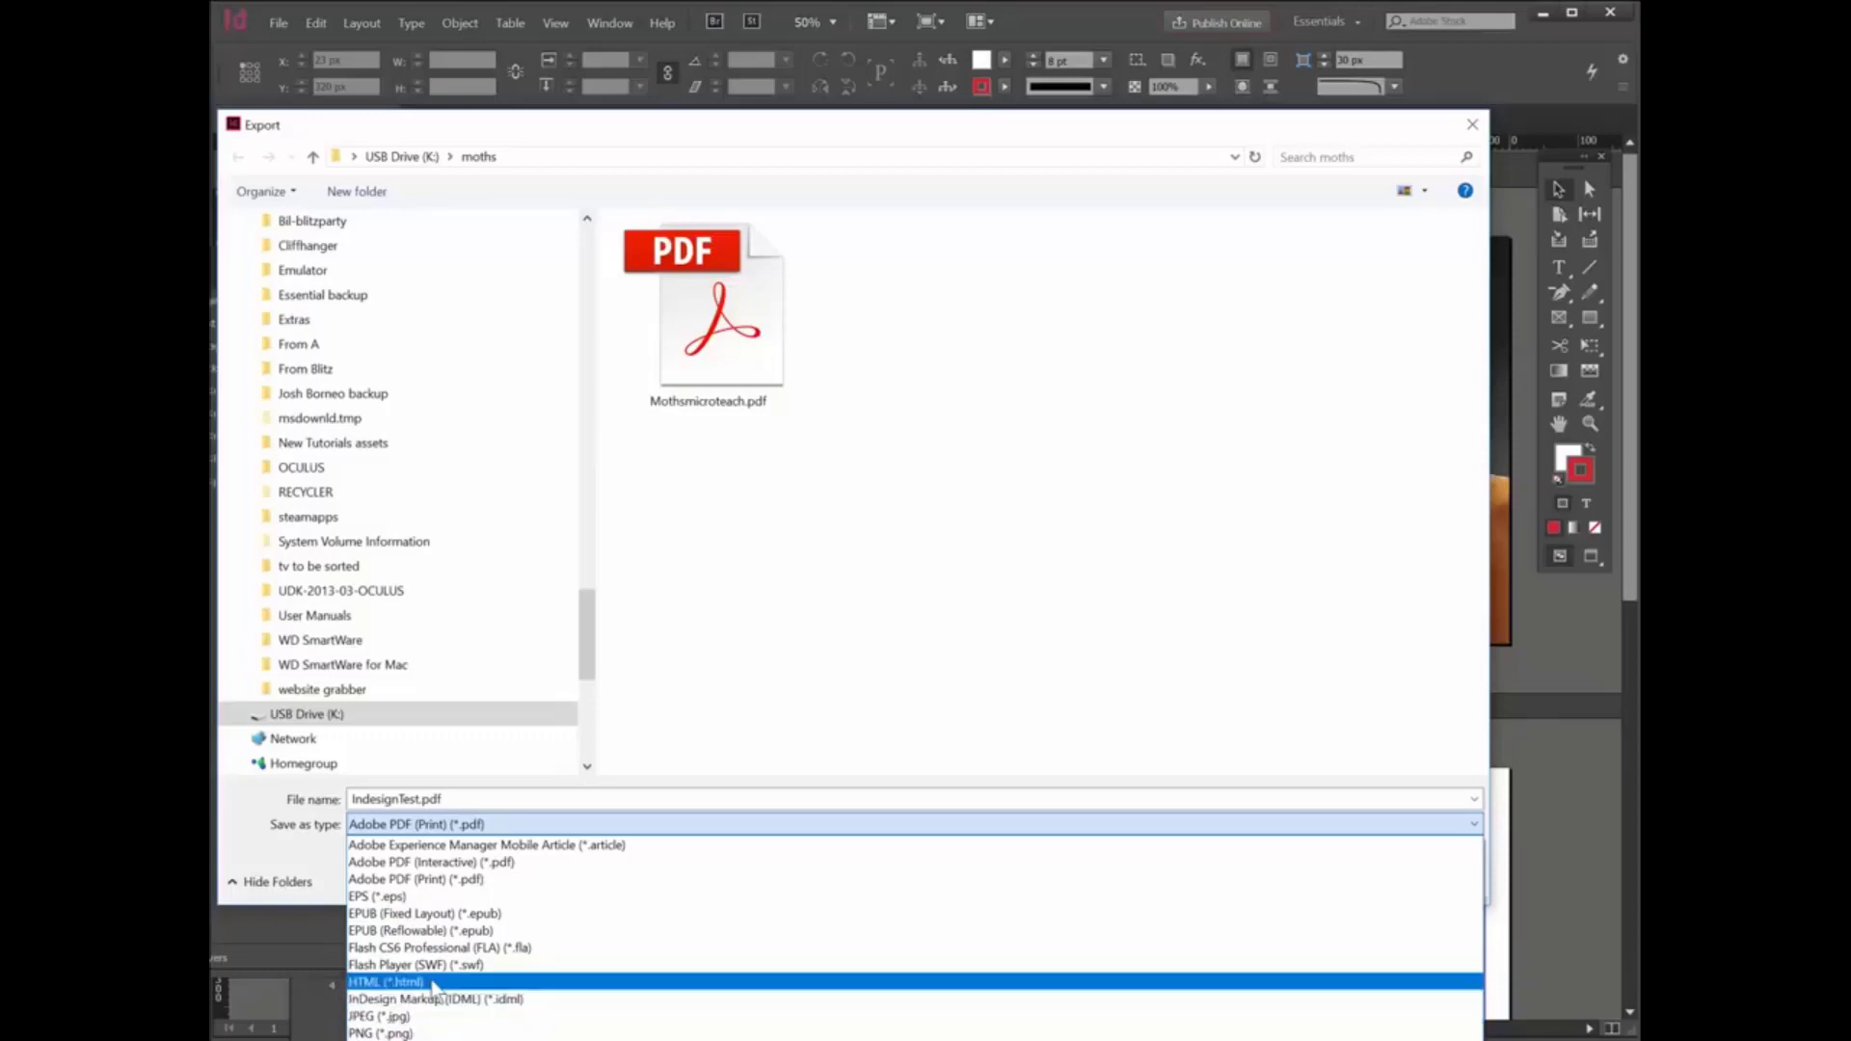
click(469, 881)
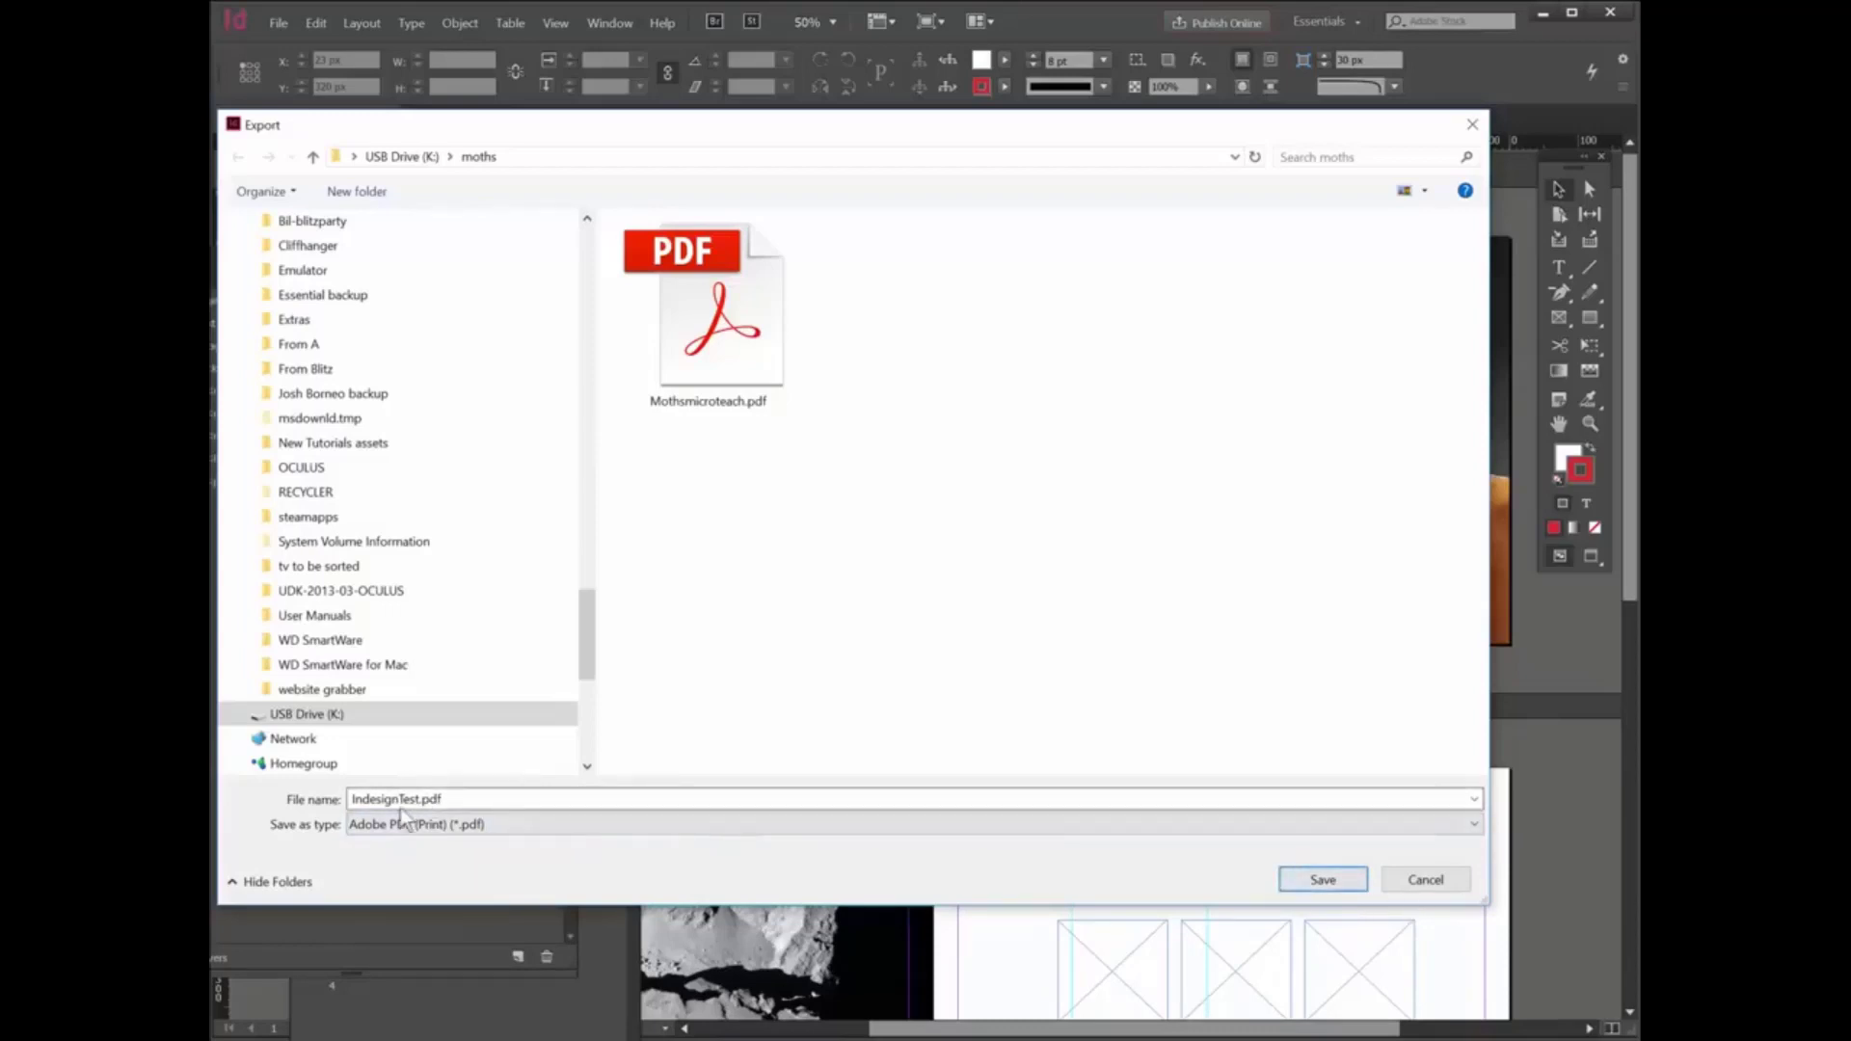
click(1324, 880)
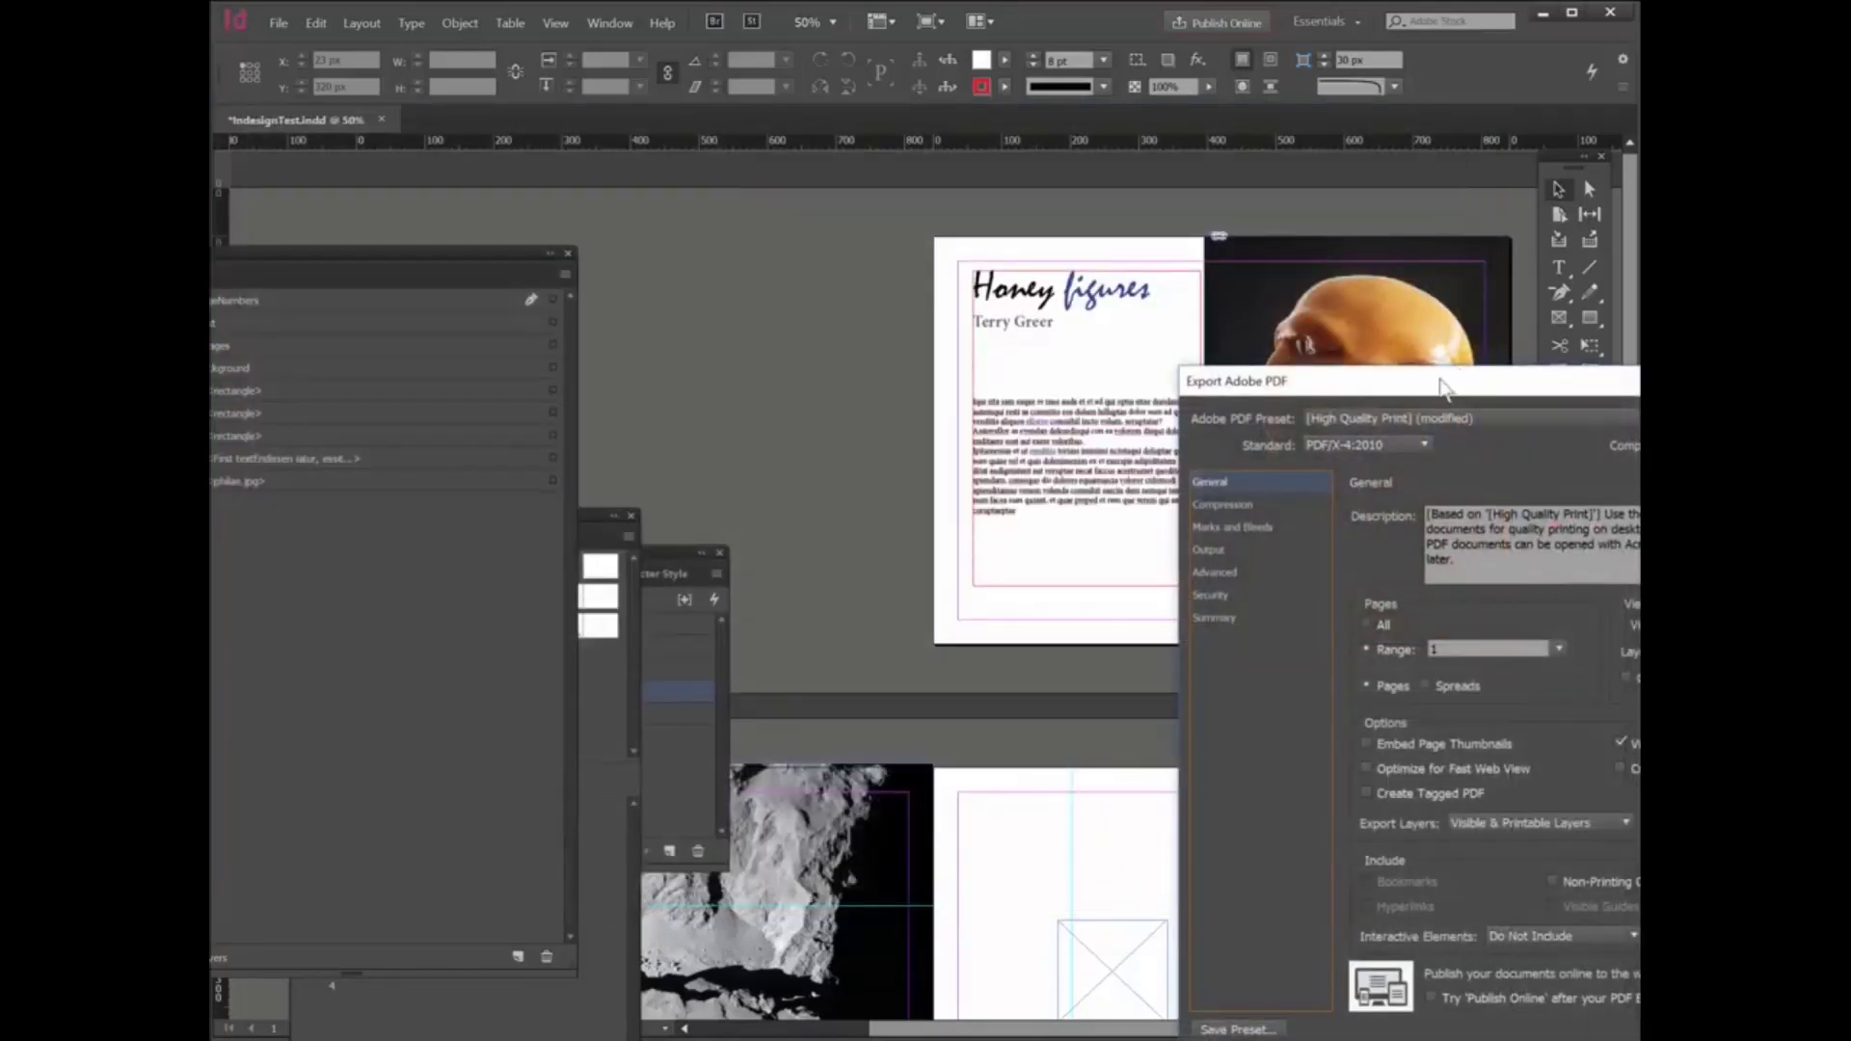
- Set the PDF export to include all pages, keeping Visible & Printable Layers as the exported layers
drag(1423, 384, 810, 203)
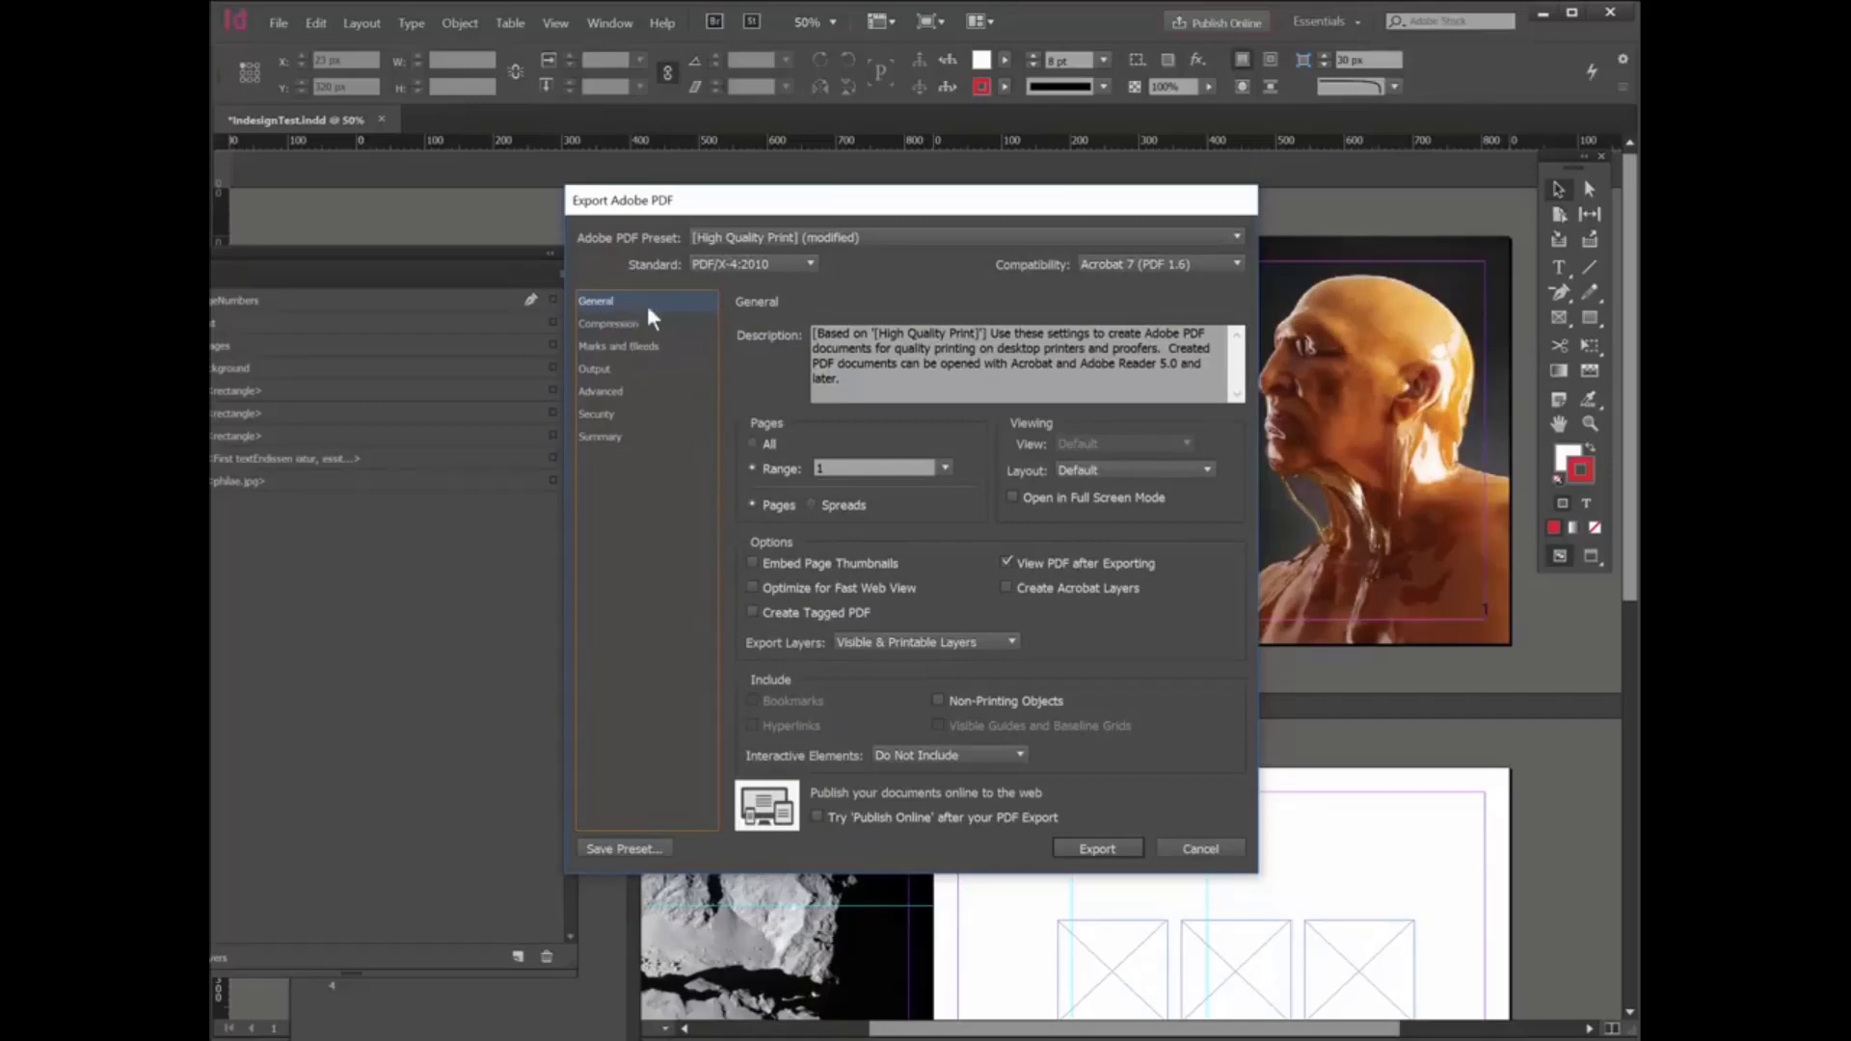
click(751, 443)
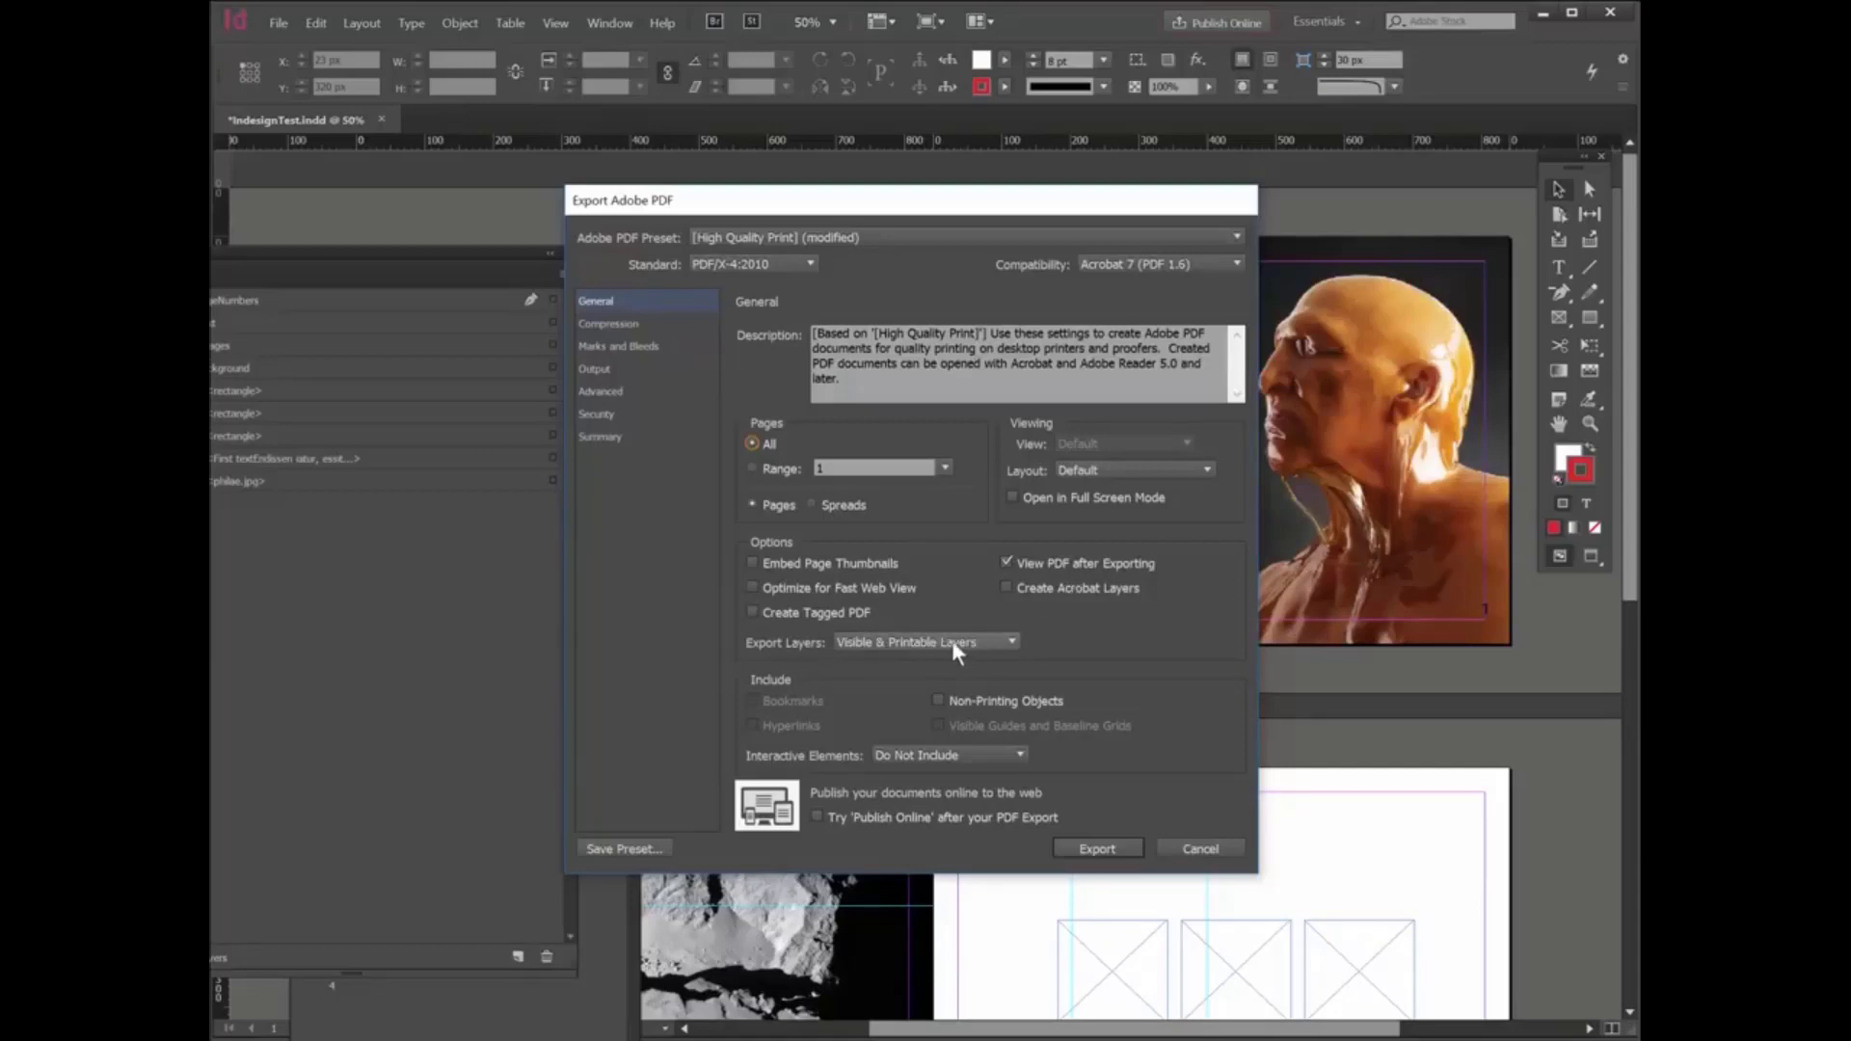
click(1012, 640)
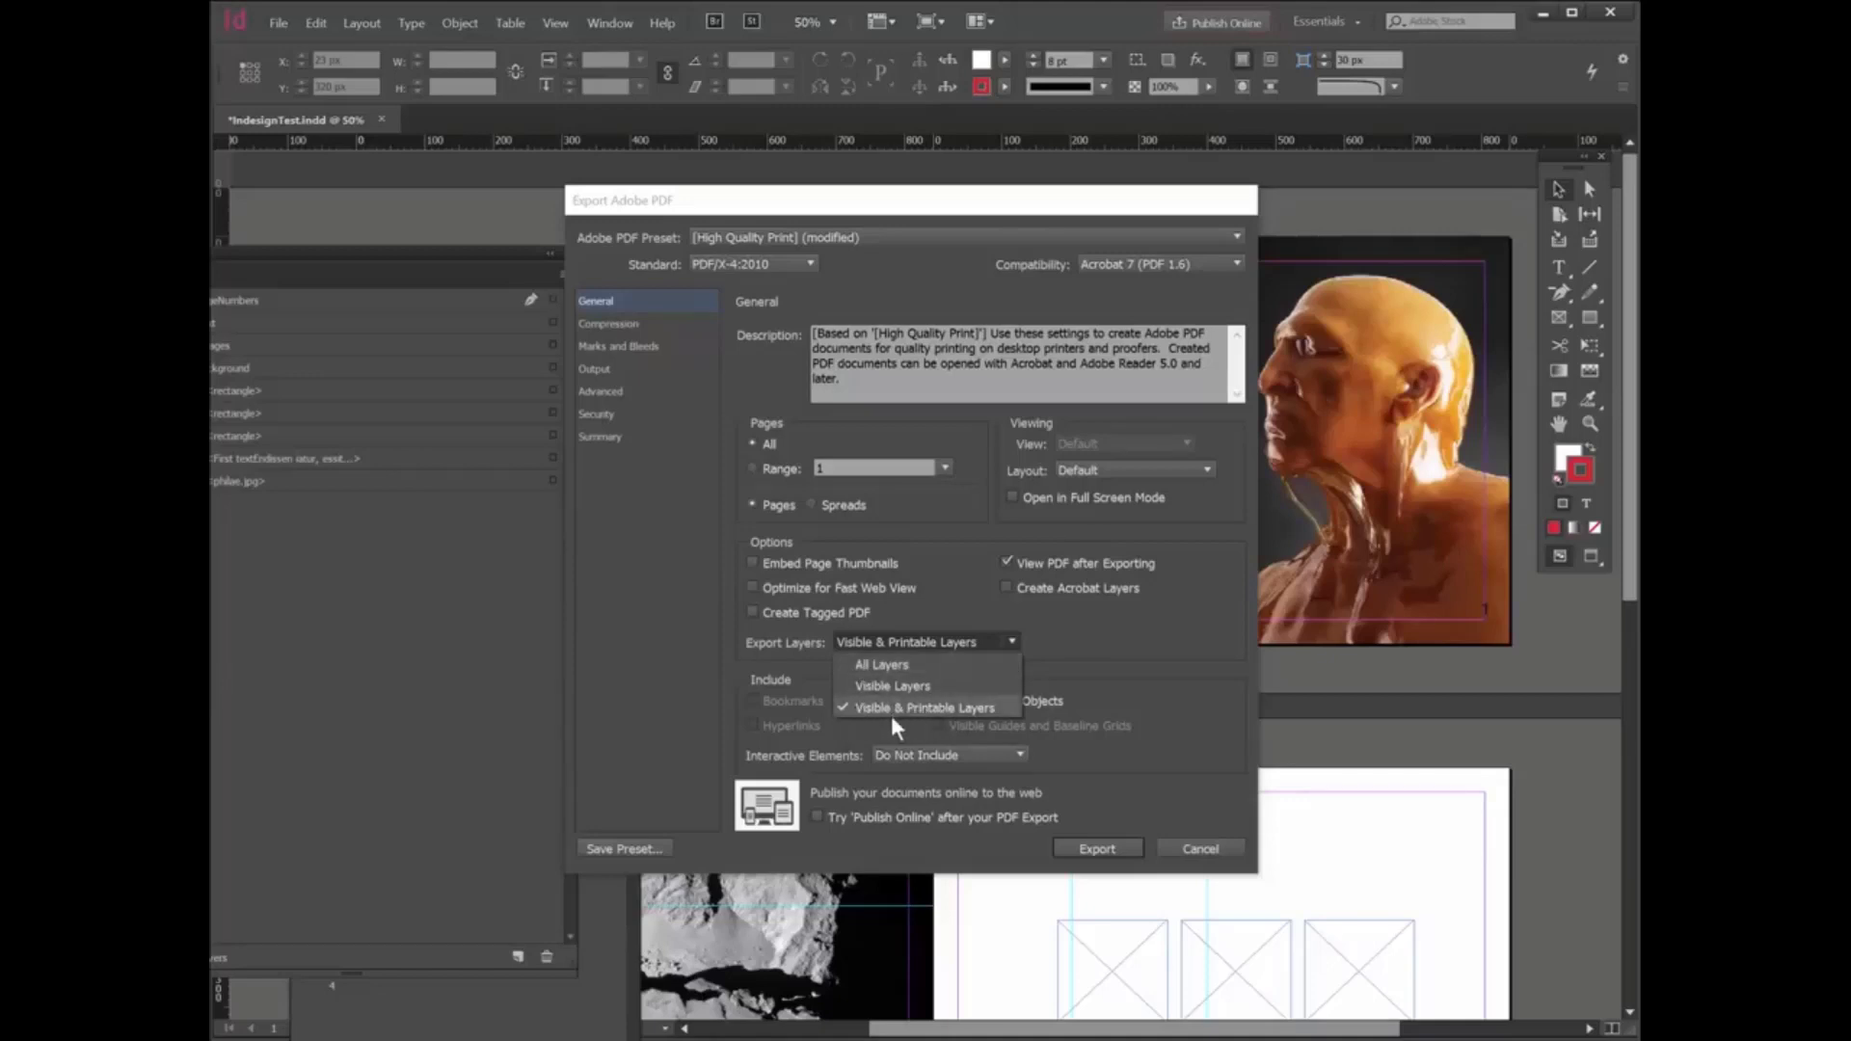
click(723, 688)
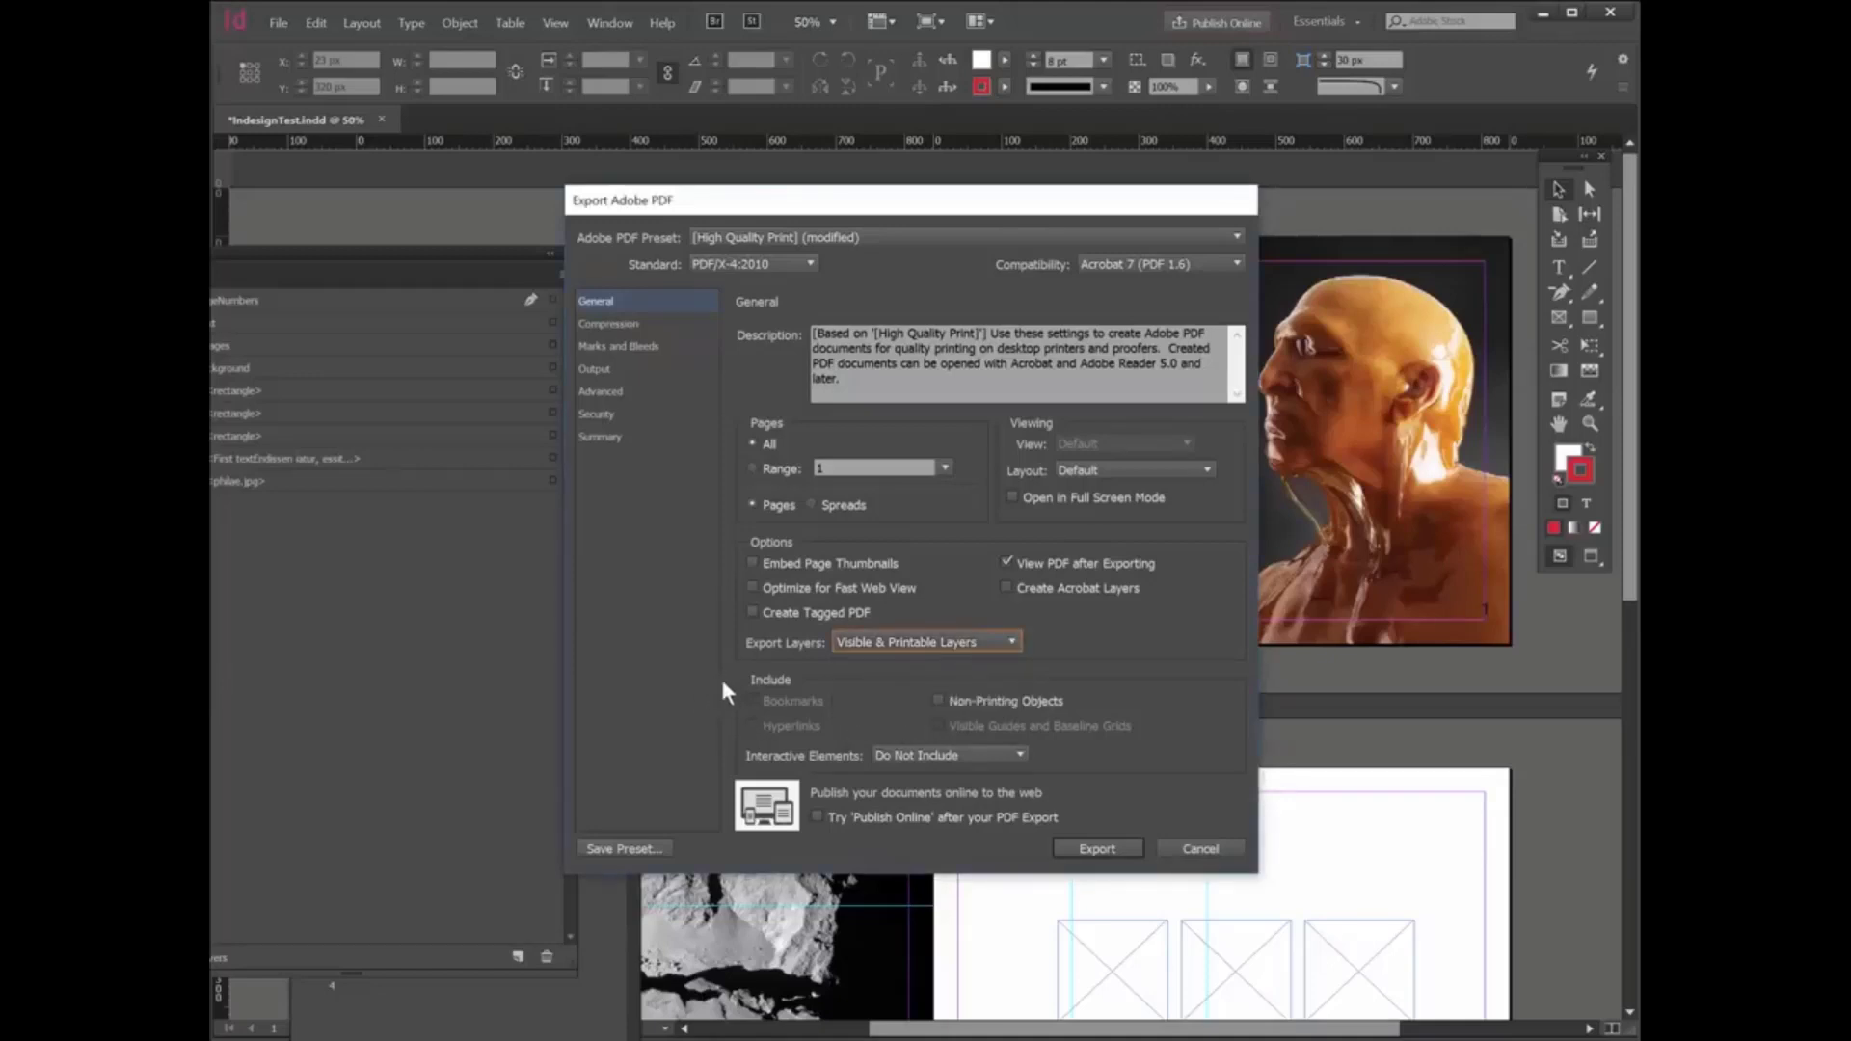
- Review the PDF export's compression, marks and bleeds, output colour conversion, advanced and summary settings
click(609, 324)
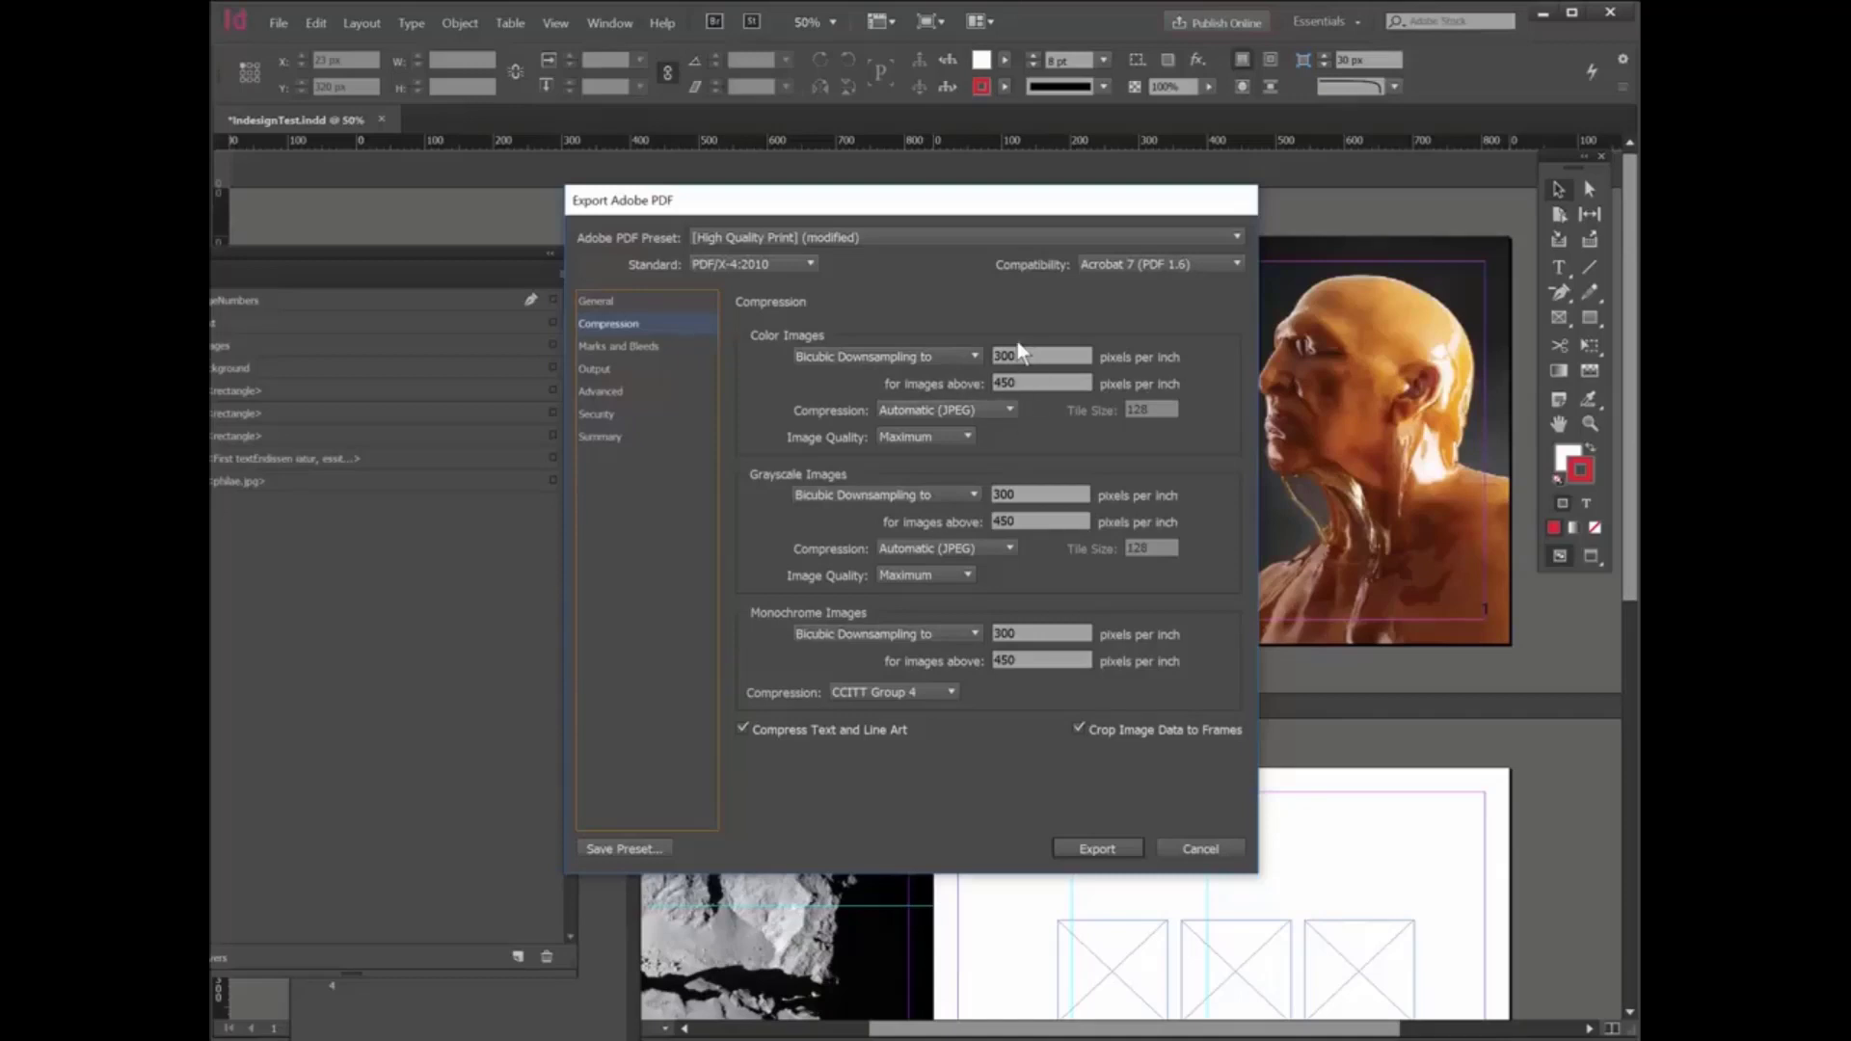
click(633, 350)
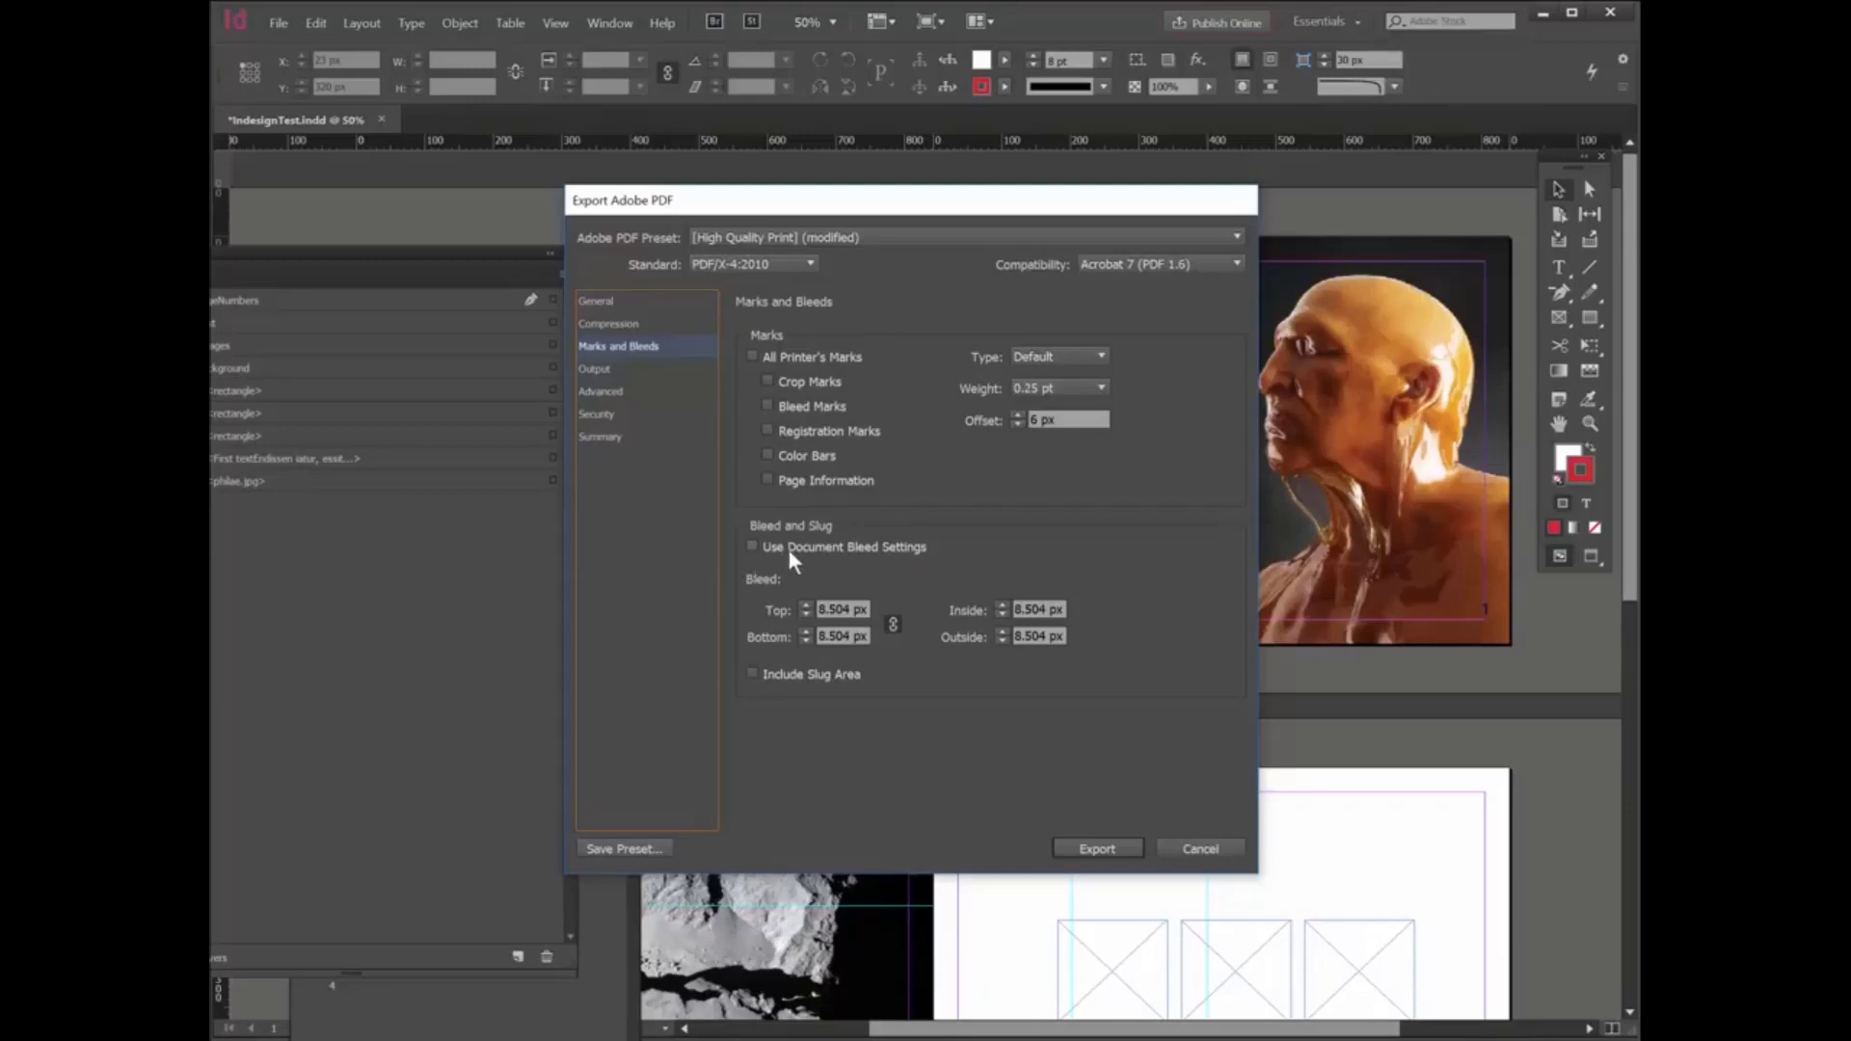
click(595, 370)
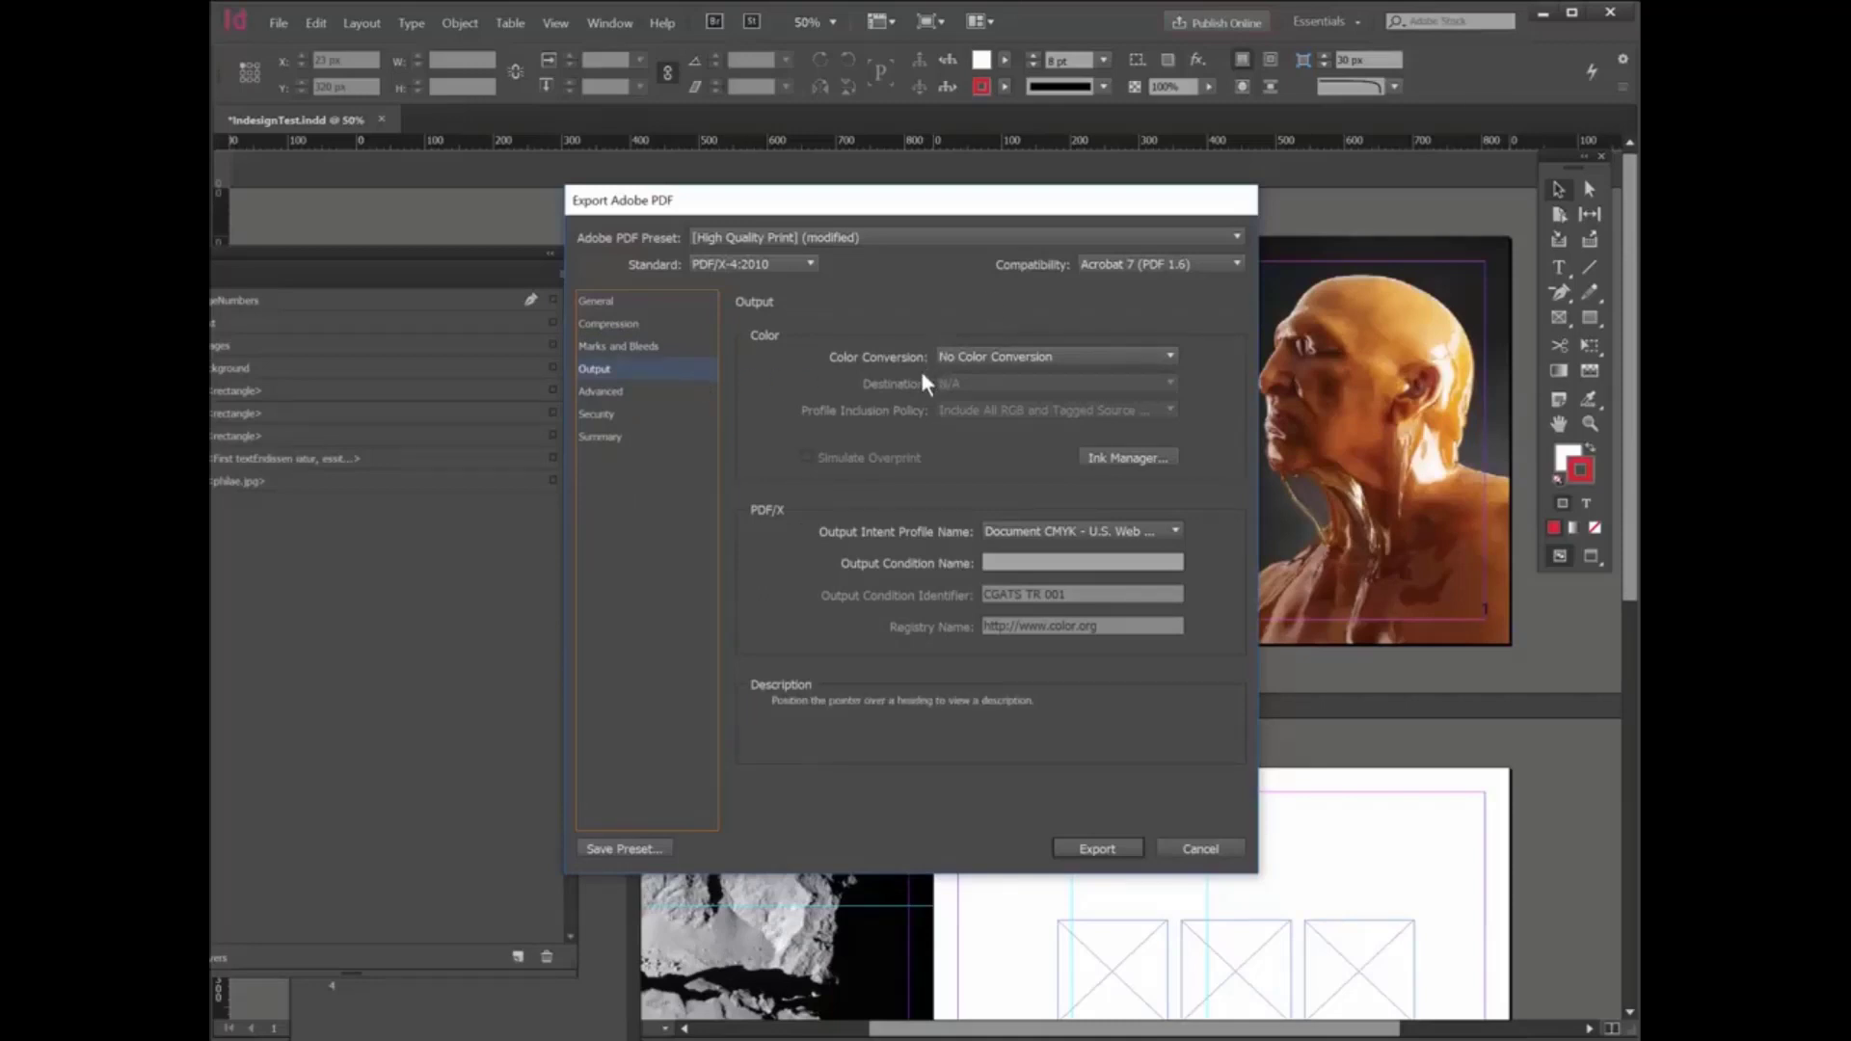
click(1054, 361)
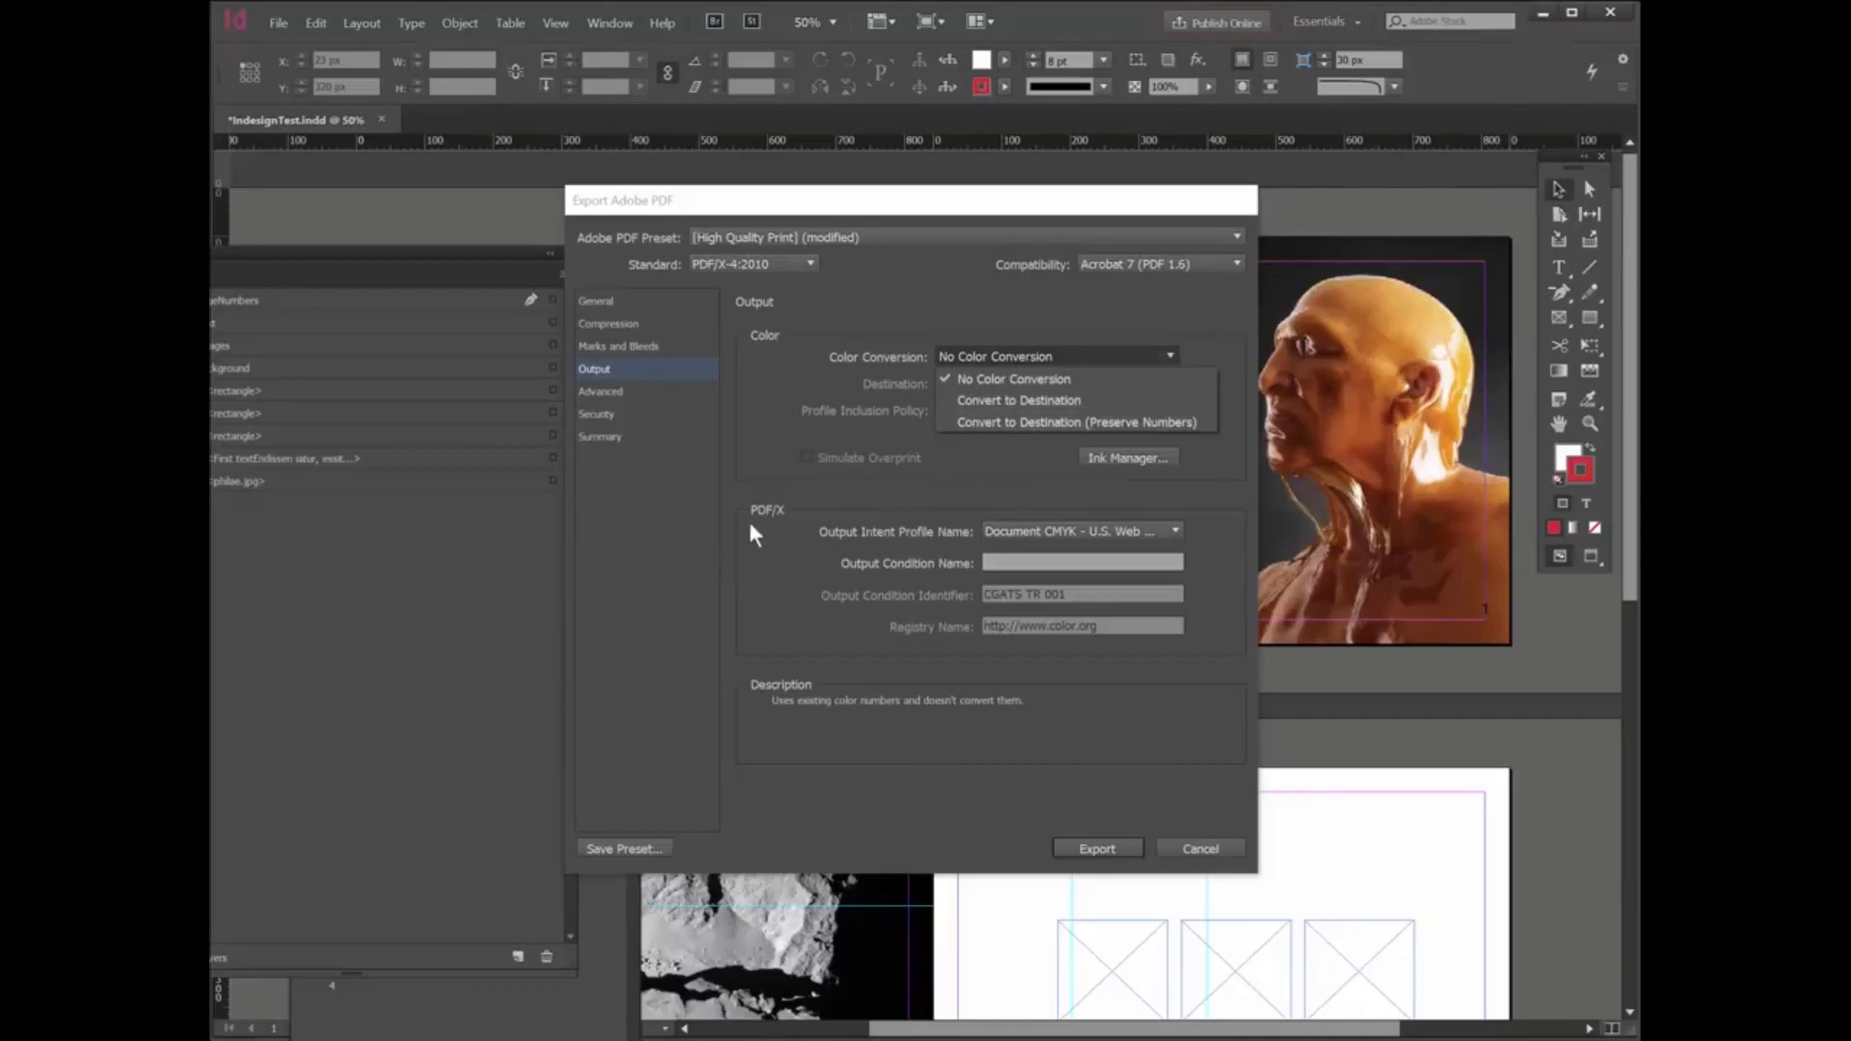
click(723, 487)
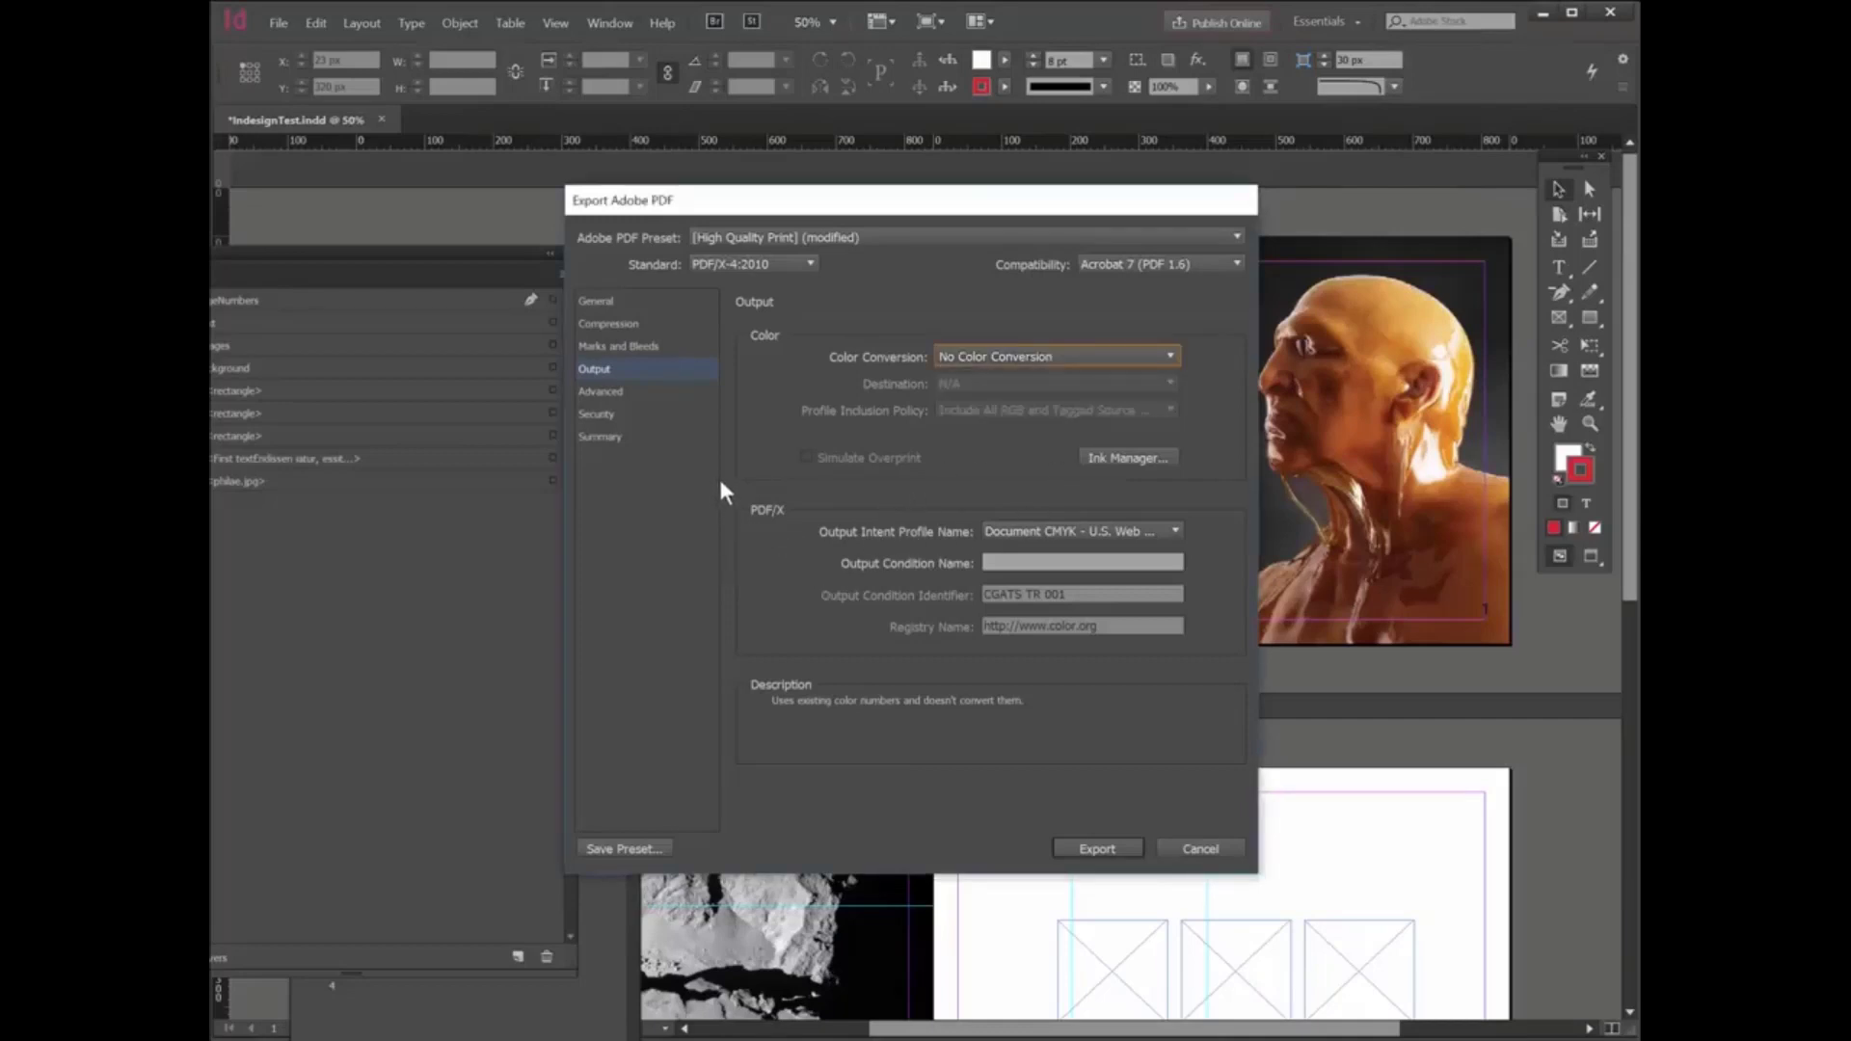
click(617, 392)
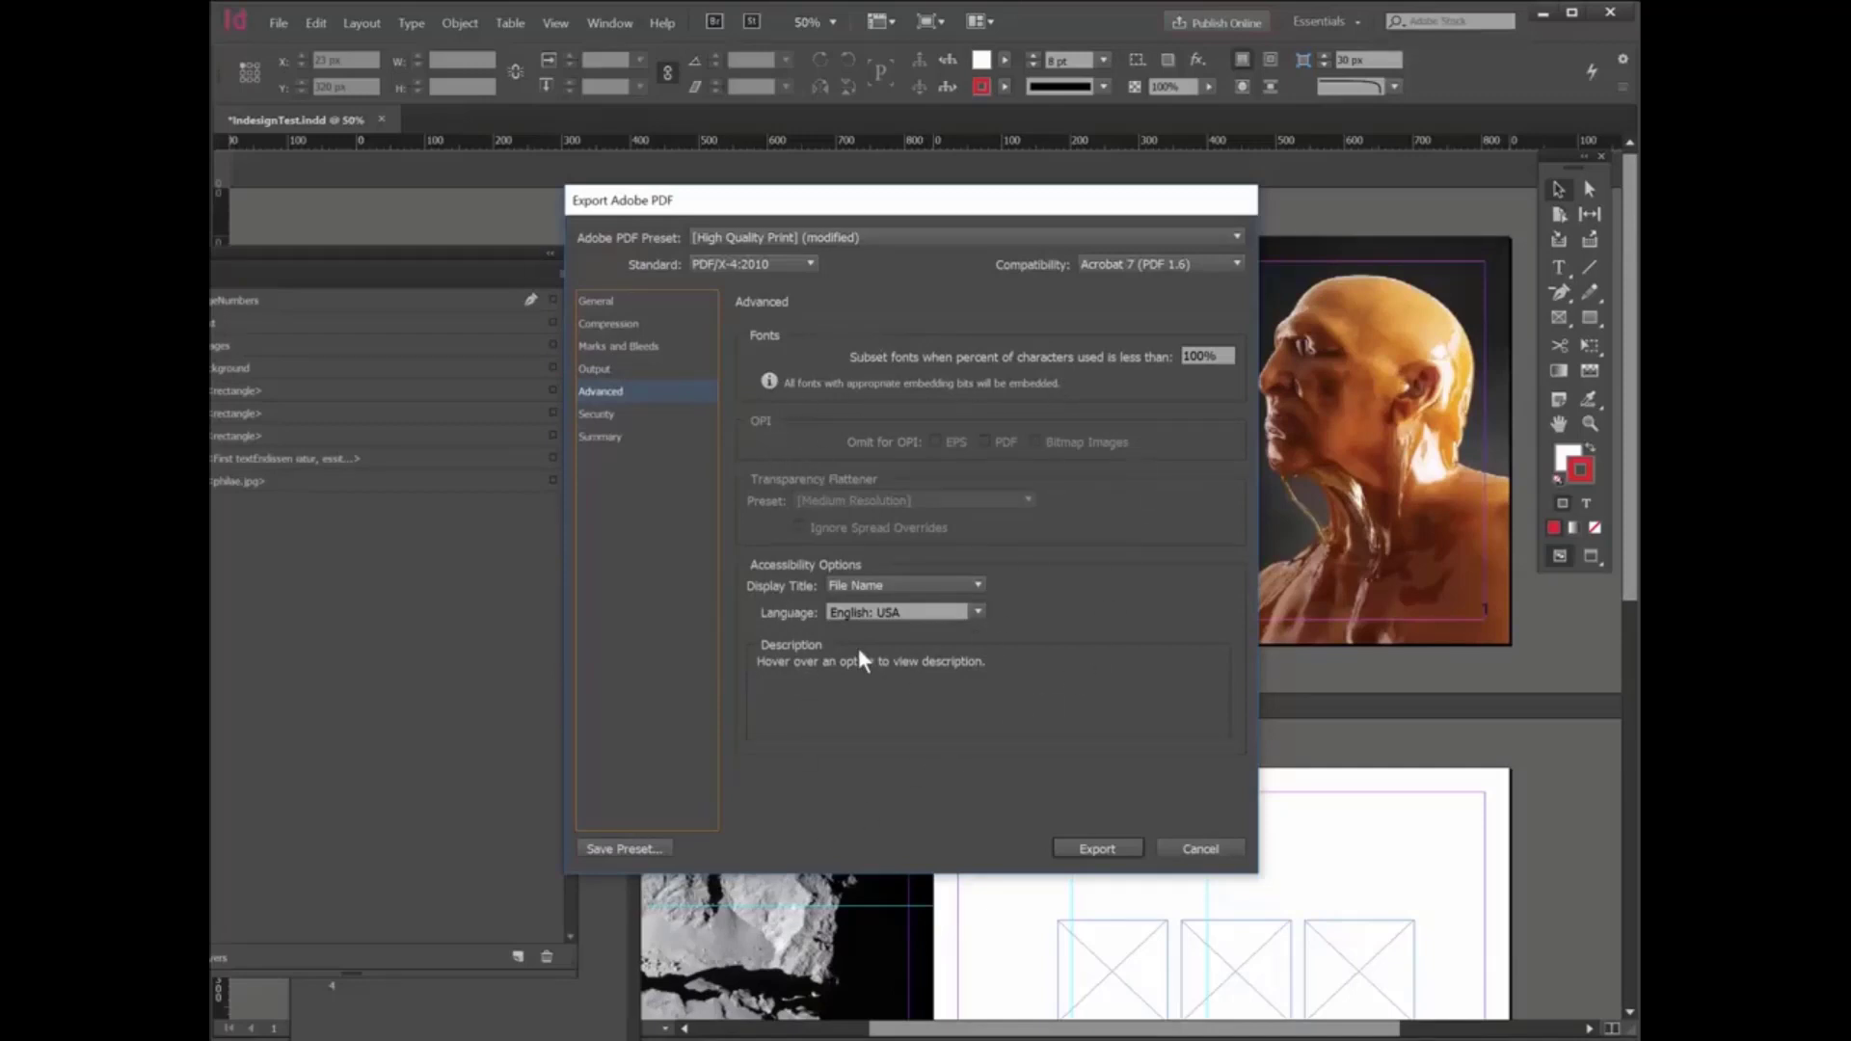
click(604, 440)
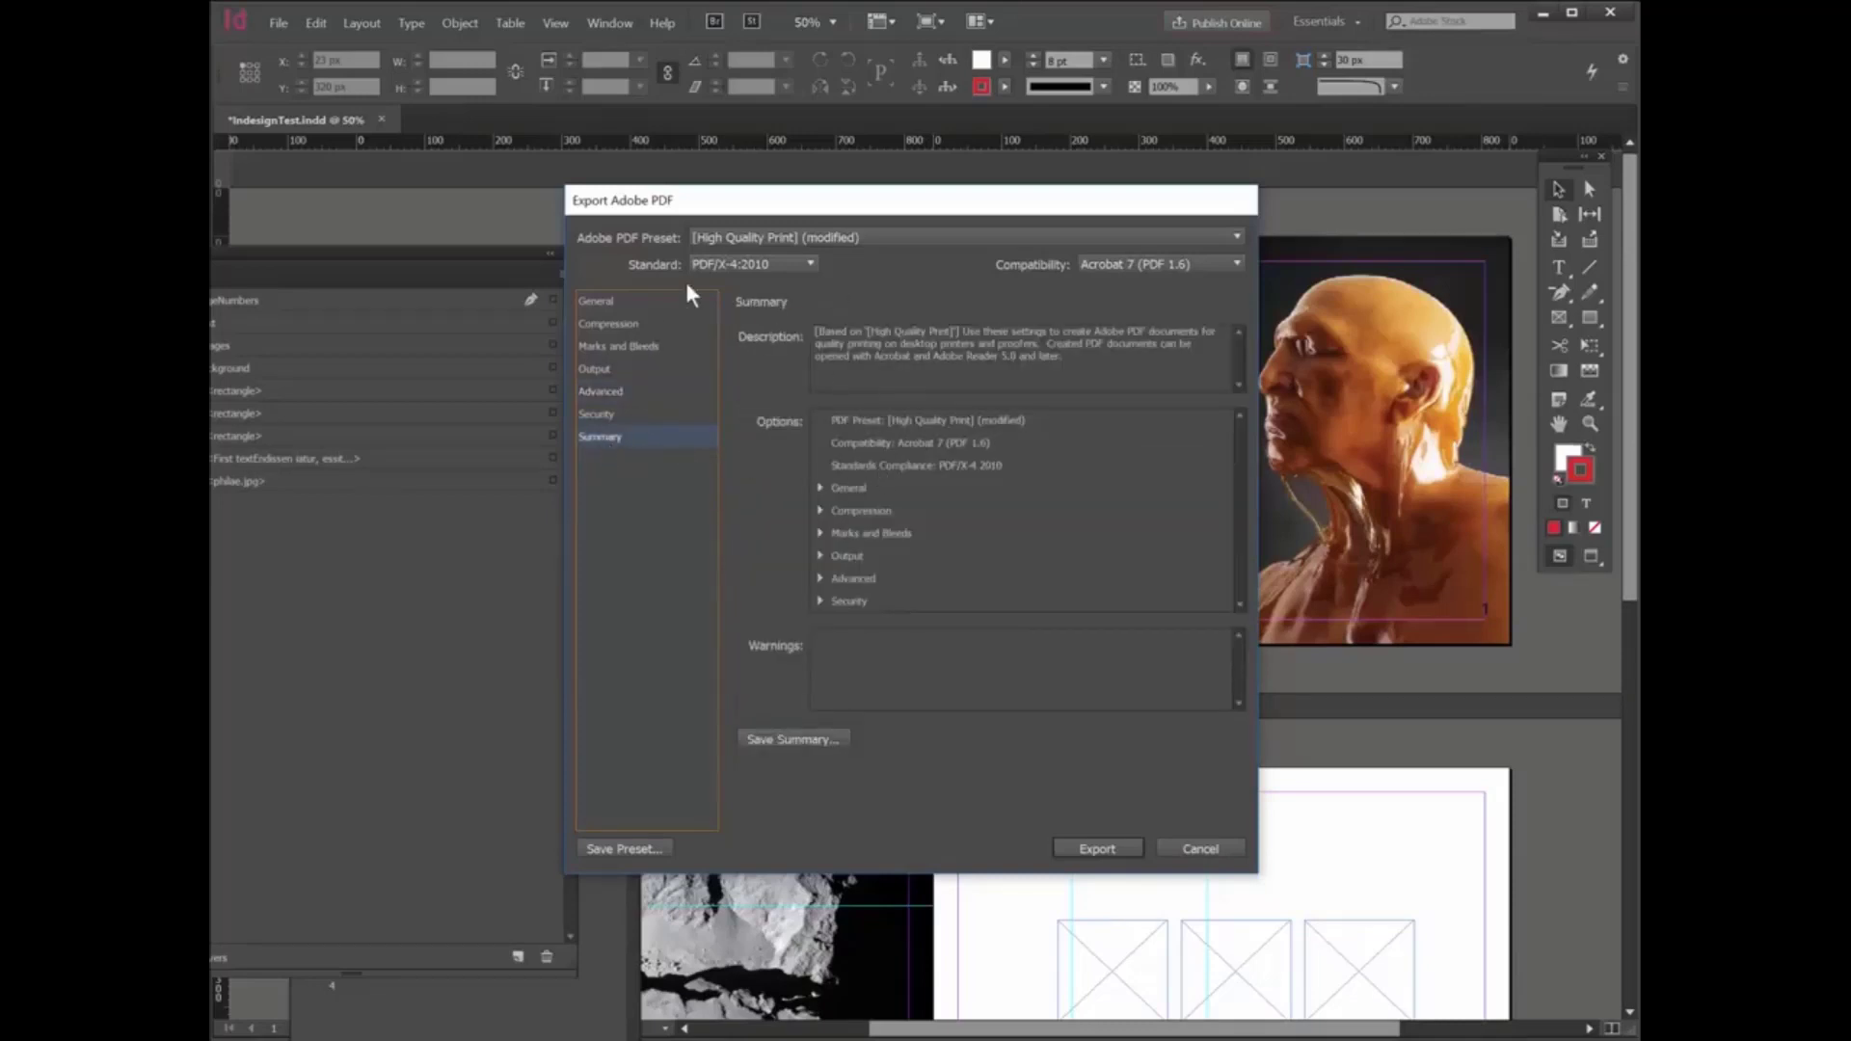
- Export the PDF, and shrink and reposition the Adobe Acrobat window showing it so the whole window fits on screen
click(620, 302)
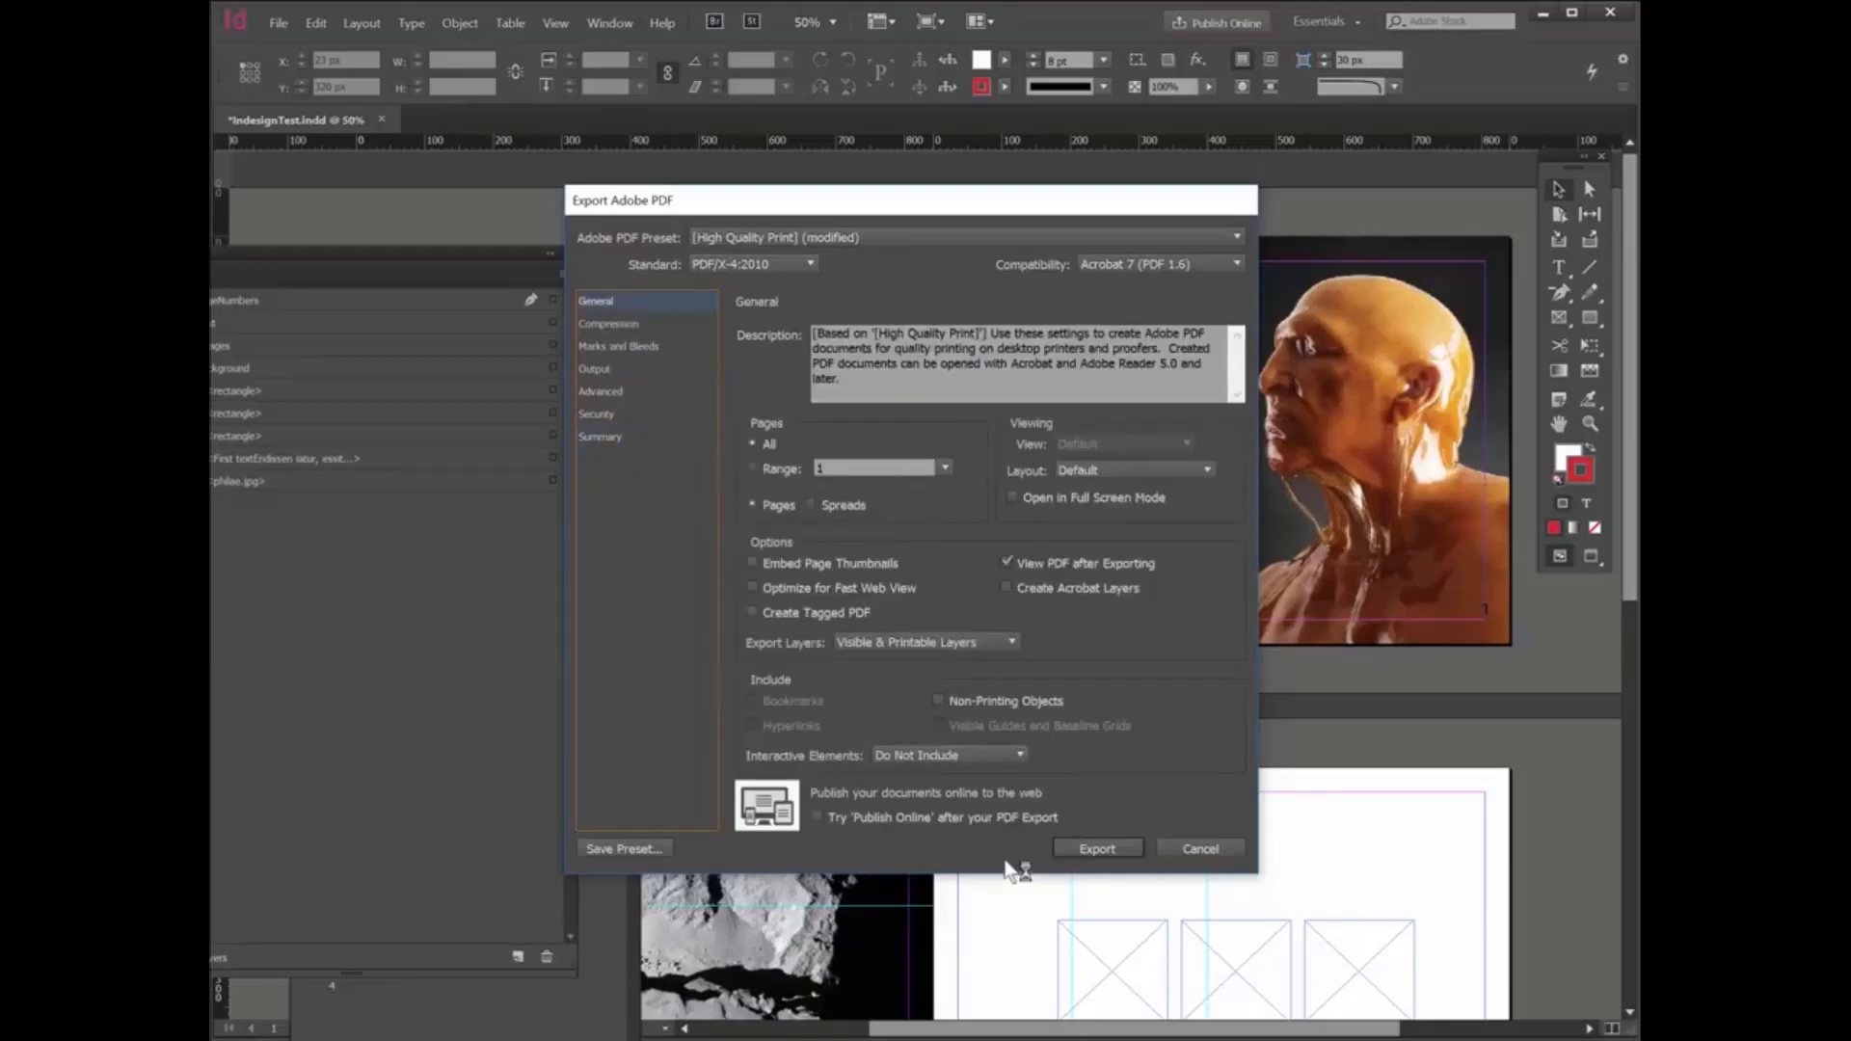
click(1097, 847)
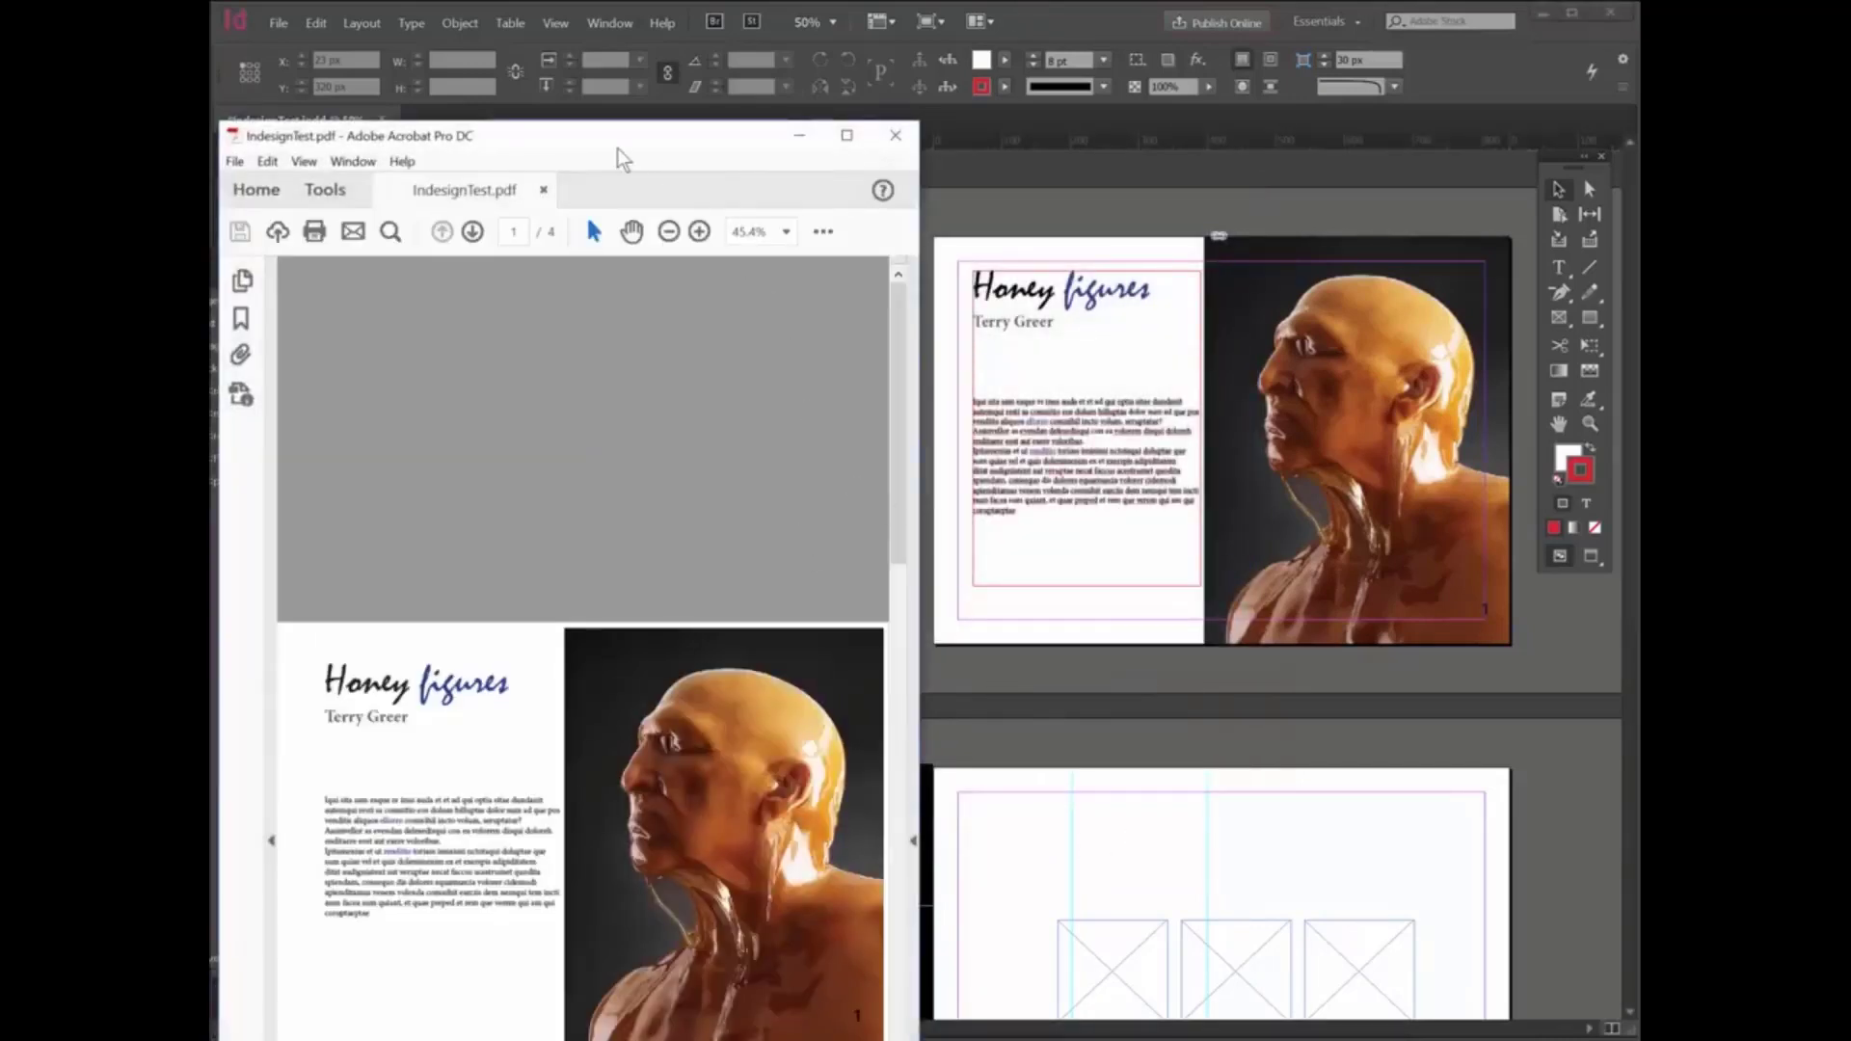
drag(656, 139, 1006, 92)
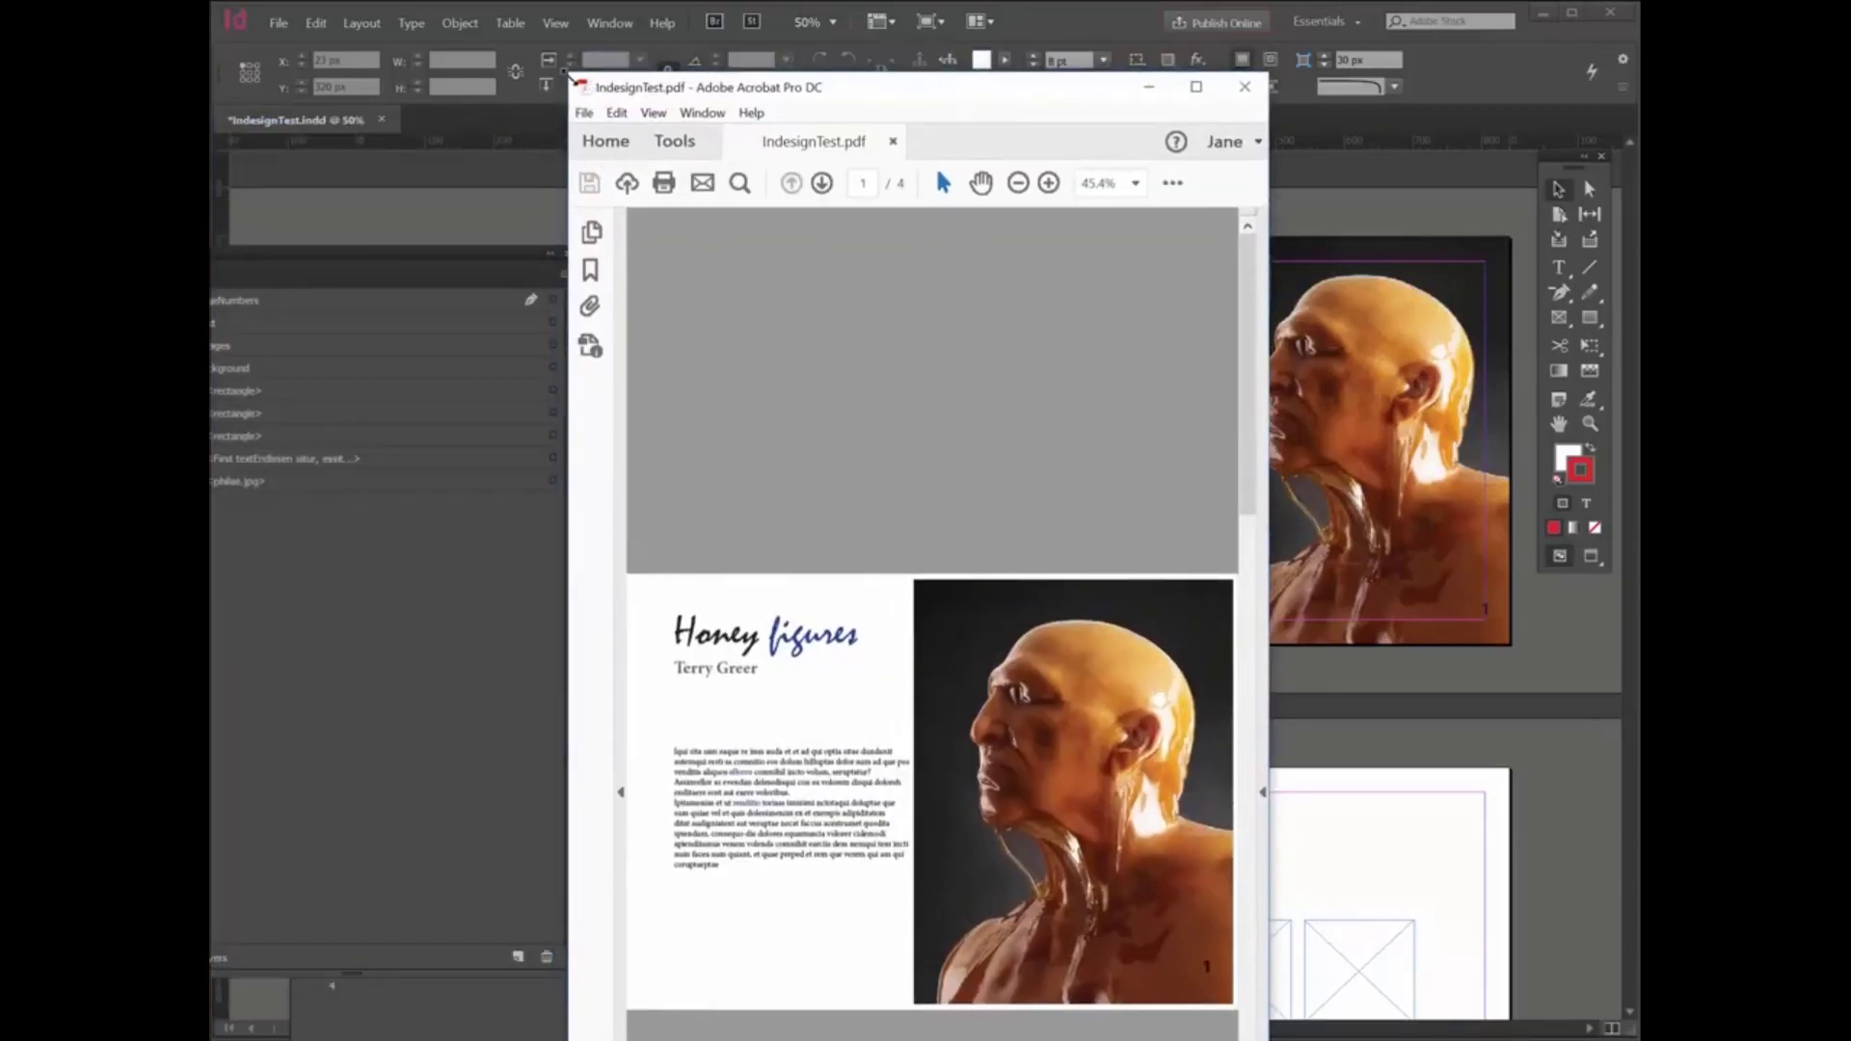
drag(569, 74, 609, 731)
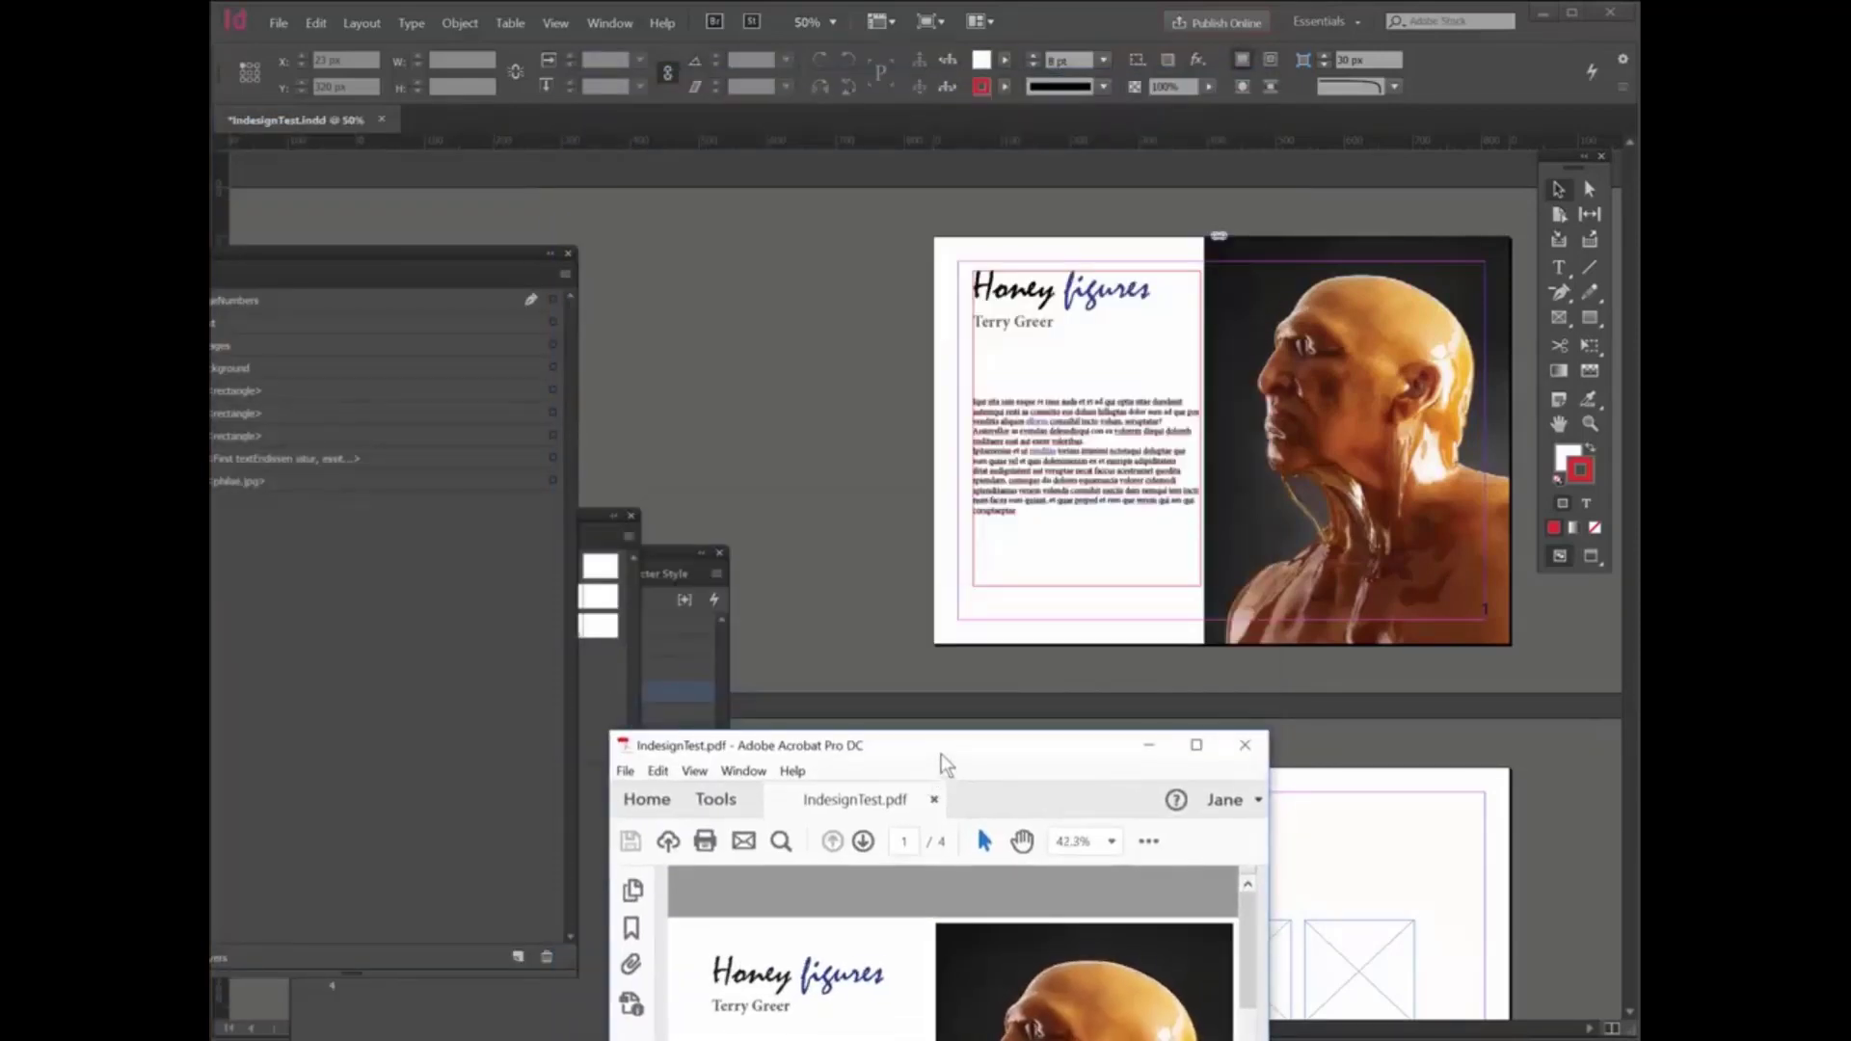
drag(939, 746, 738, 227)
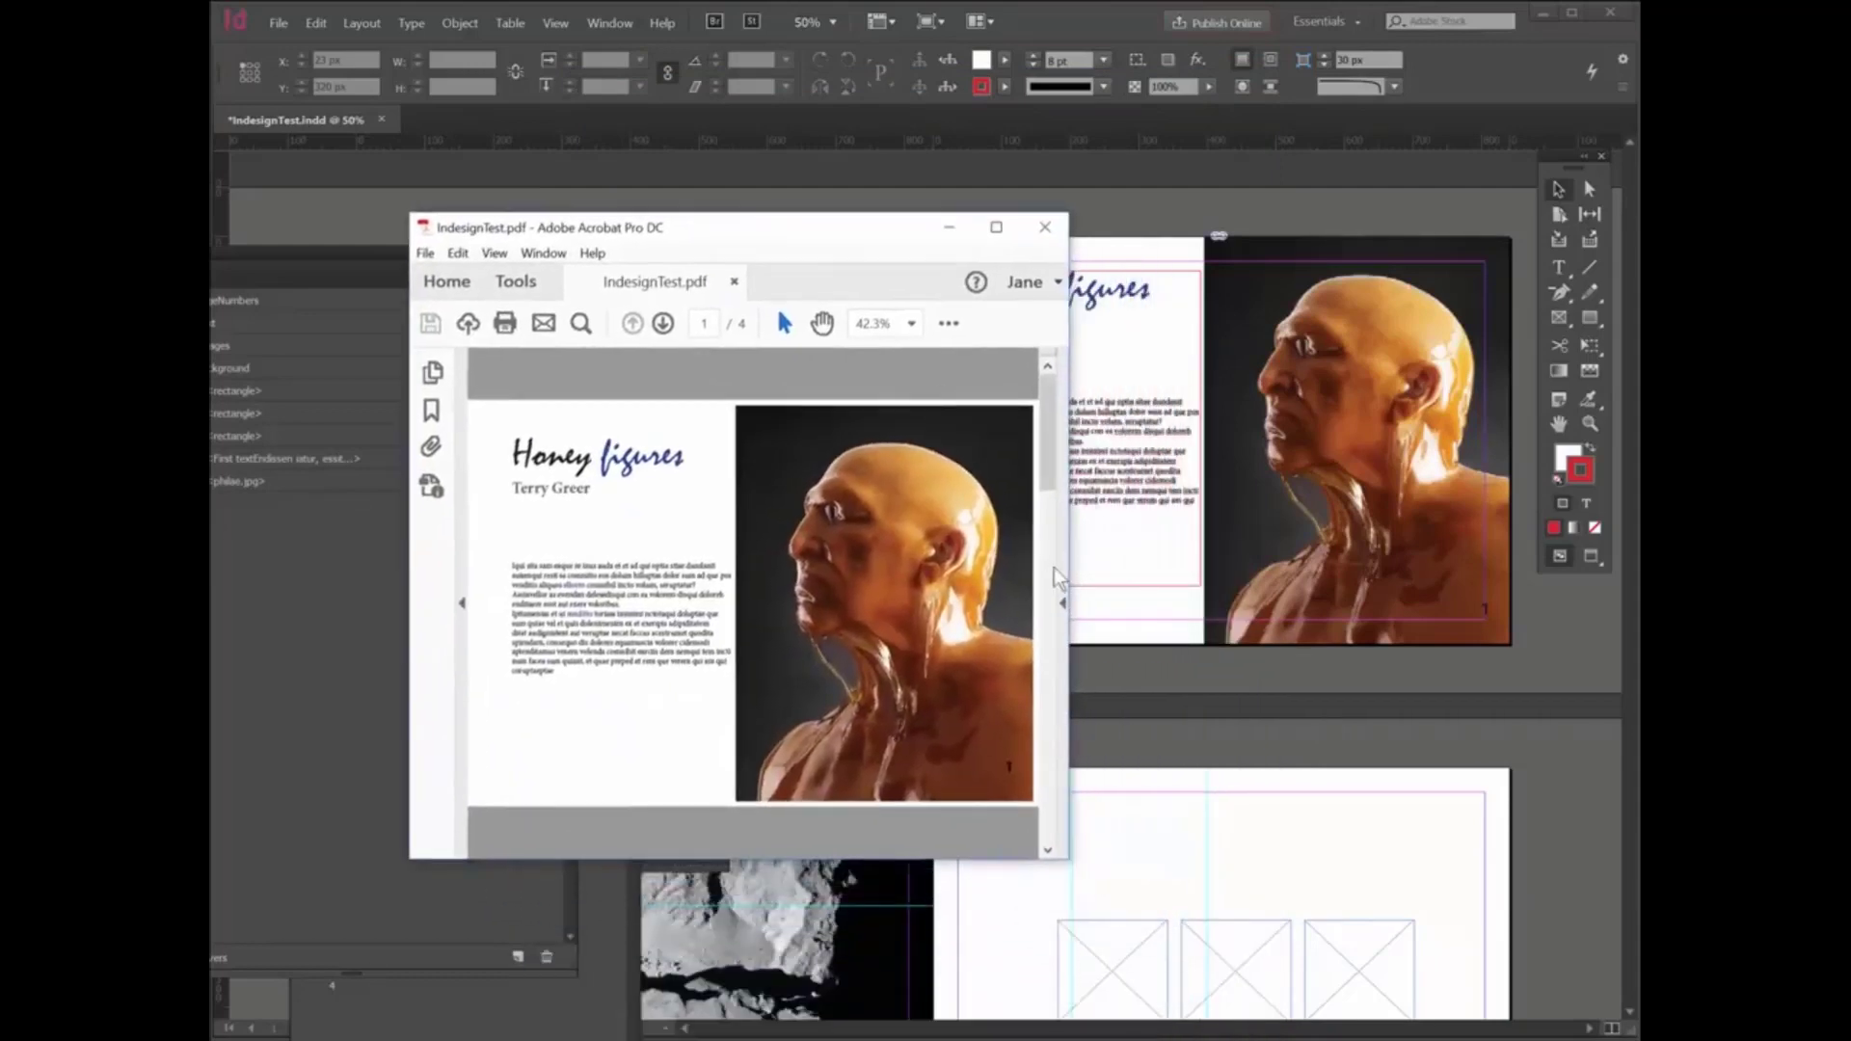
- Look through the pages of the exported PDF in Acrobat, return to the first page and close it
click(1053, 567)
drag(1050, 559, 1037, 679)
click(1047, 752)
drag(1049, 743, 1047, 378)
drag(858, 223, 857, 287)
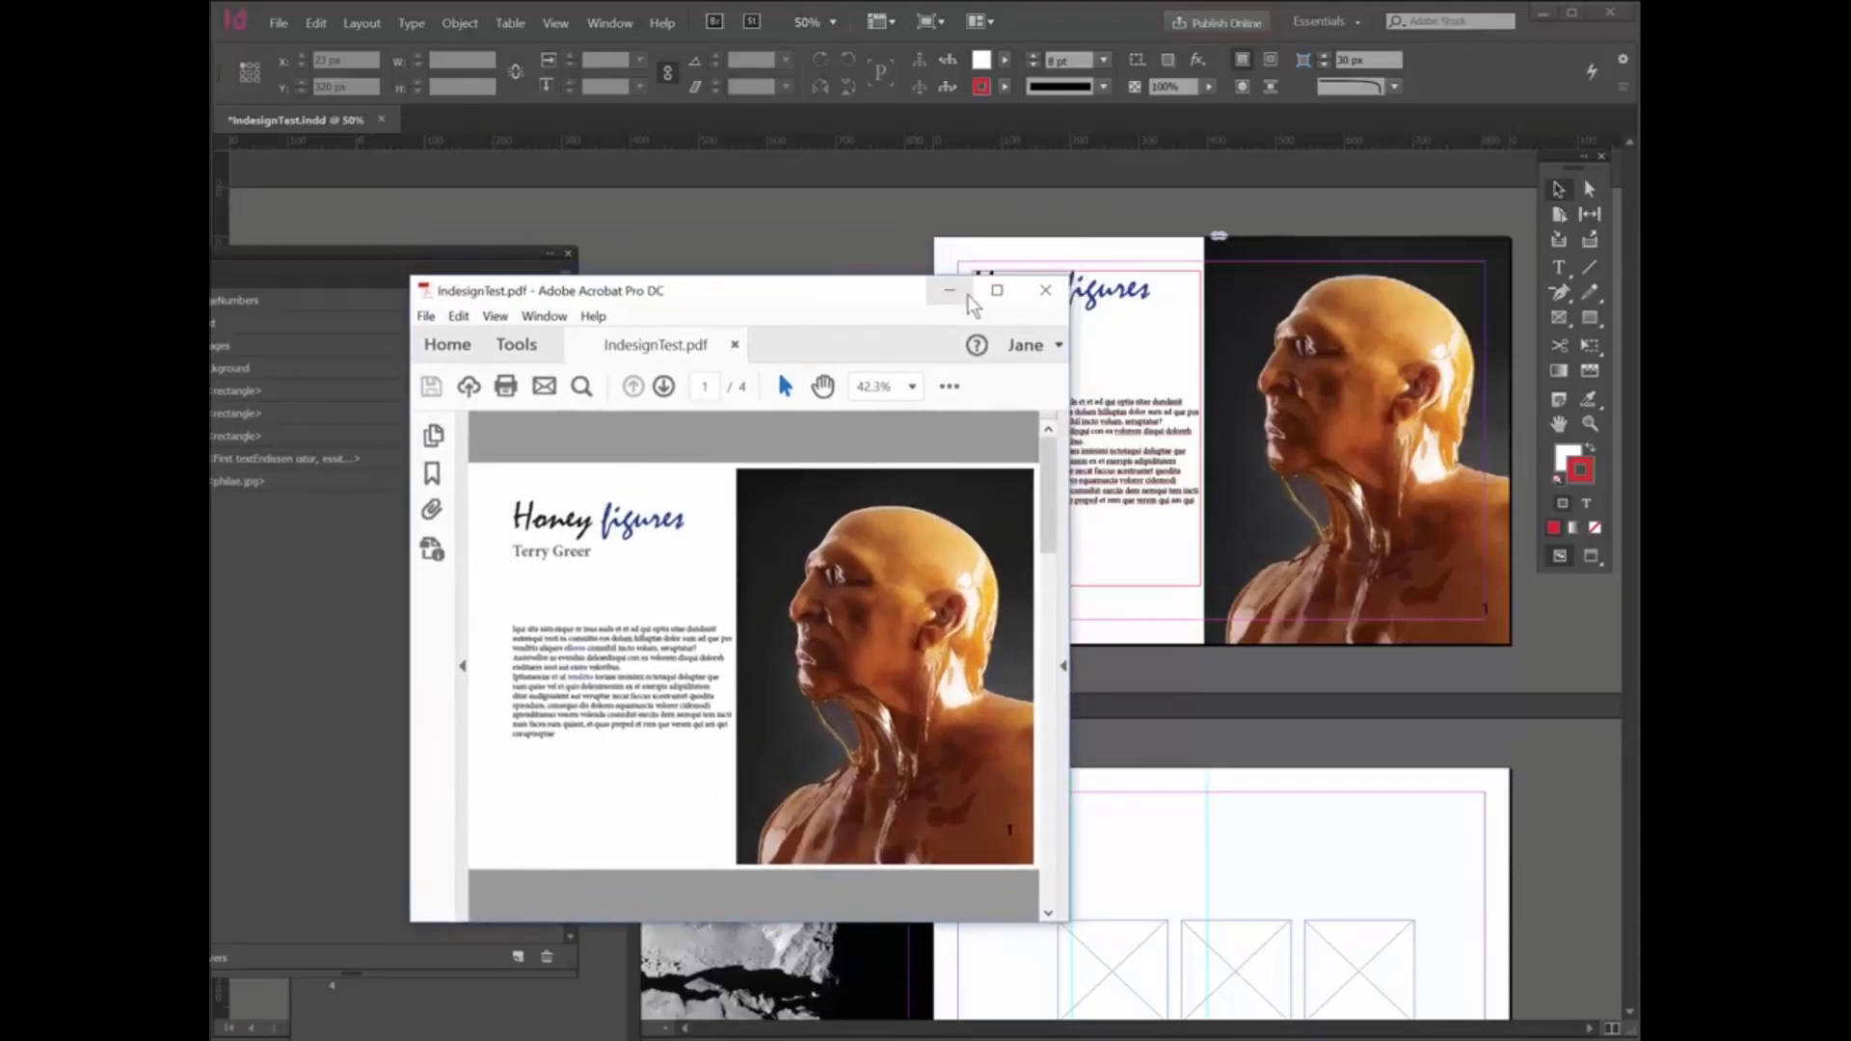
click(1045, 293)
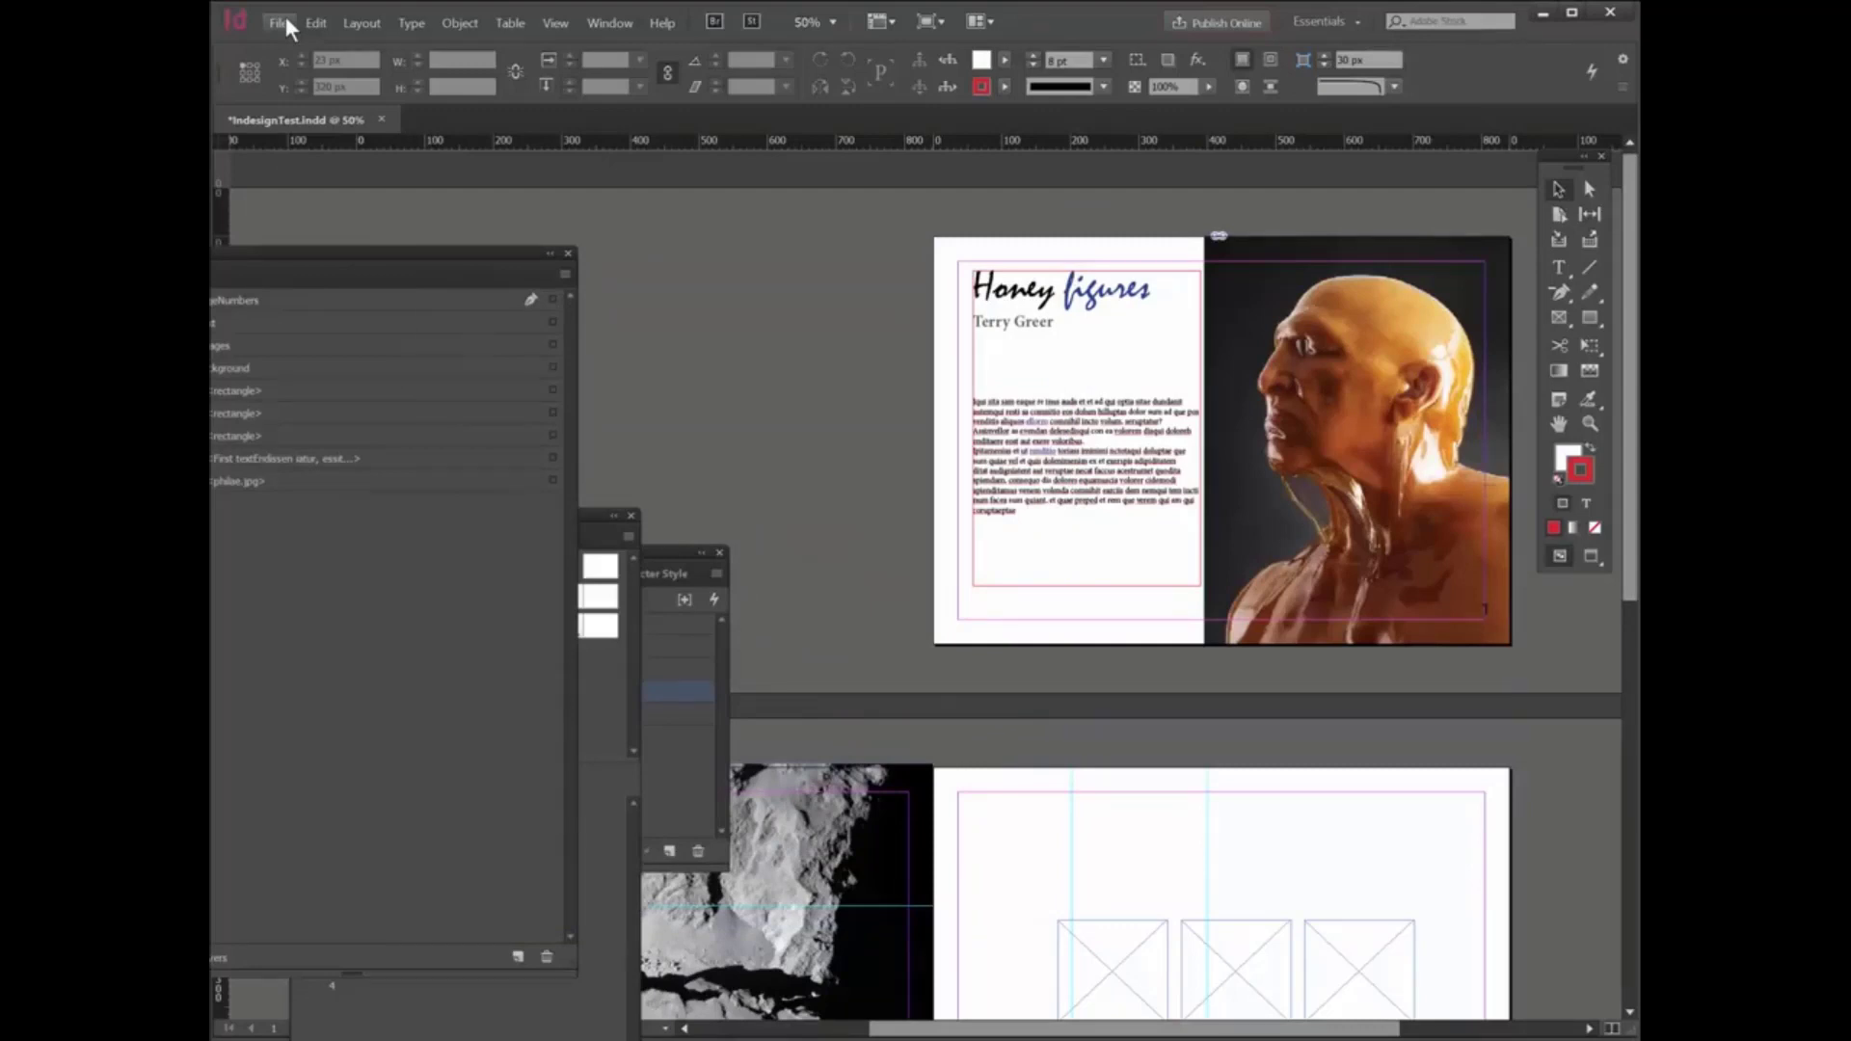
- Show the link information for the portrait image on the first page
click(1378, 355)
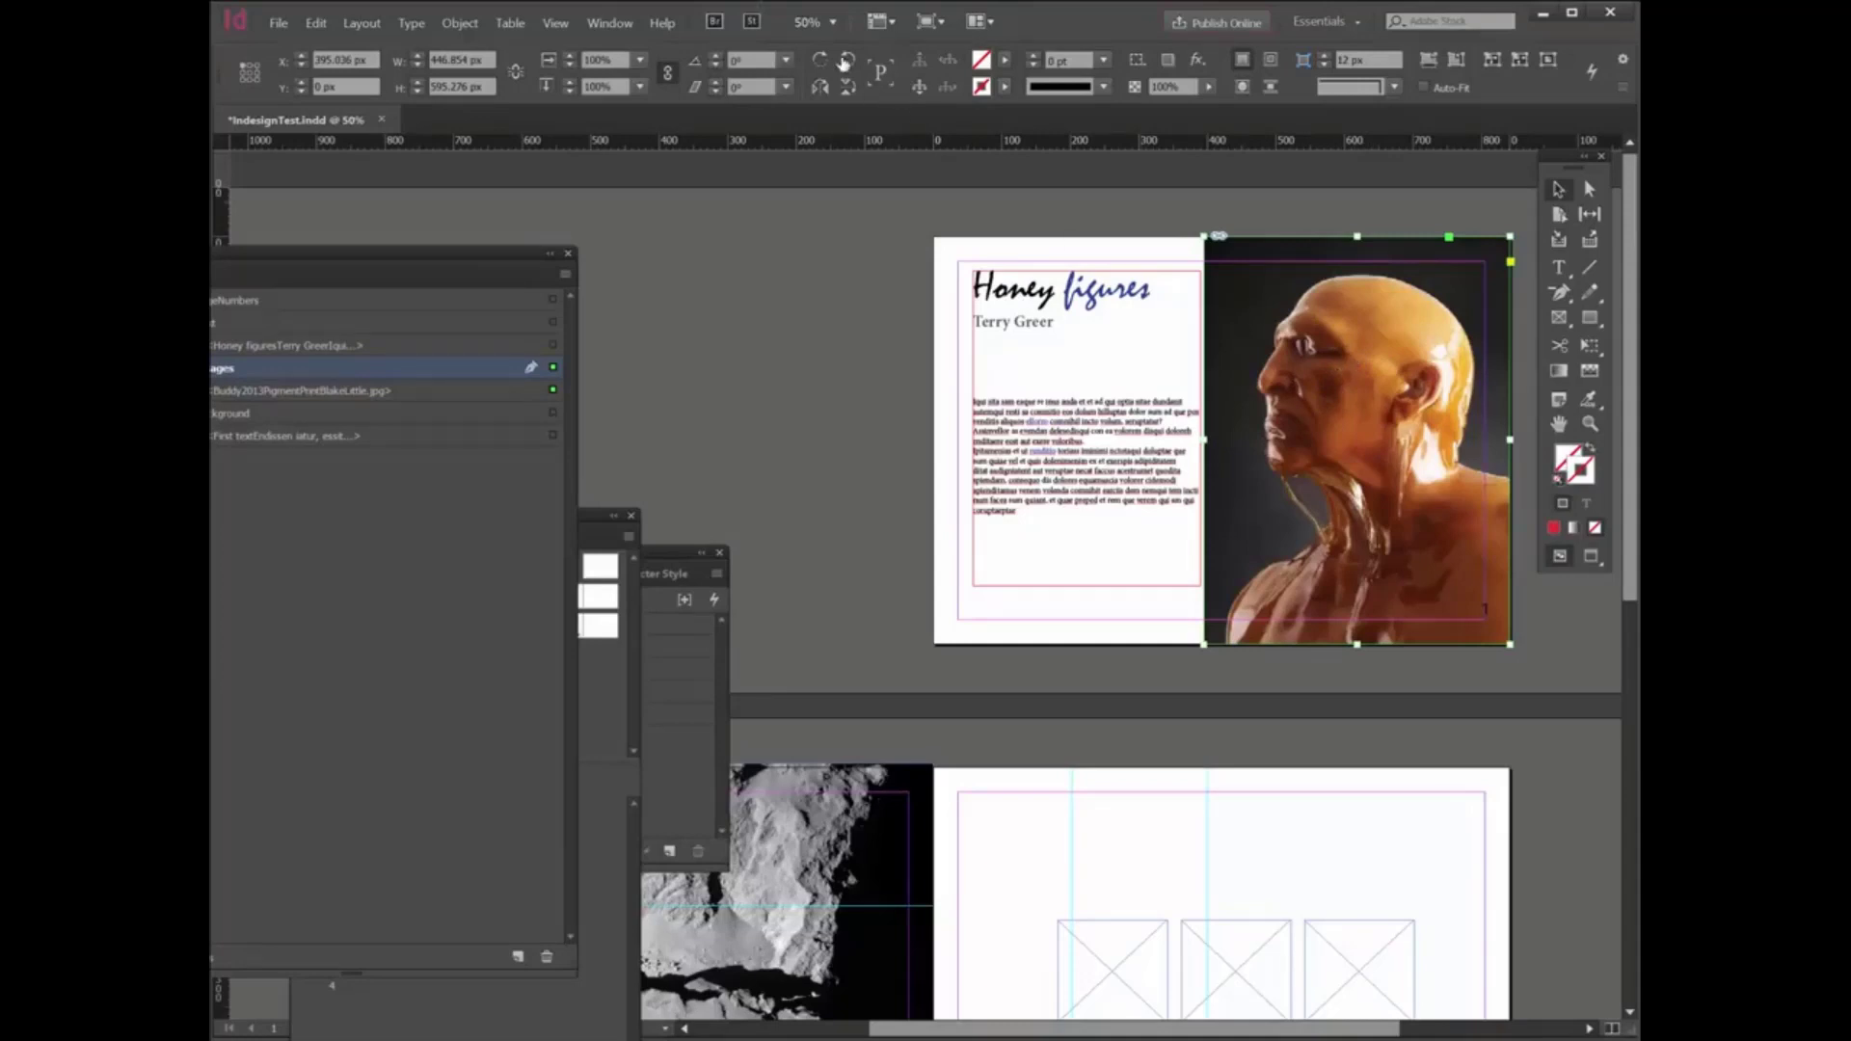
click(596, 29)
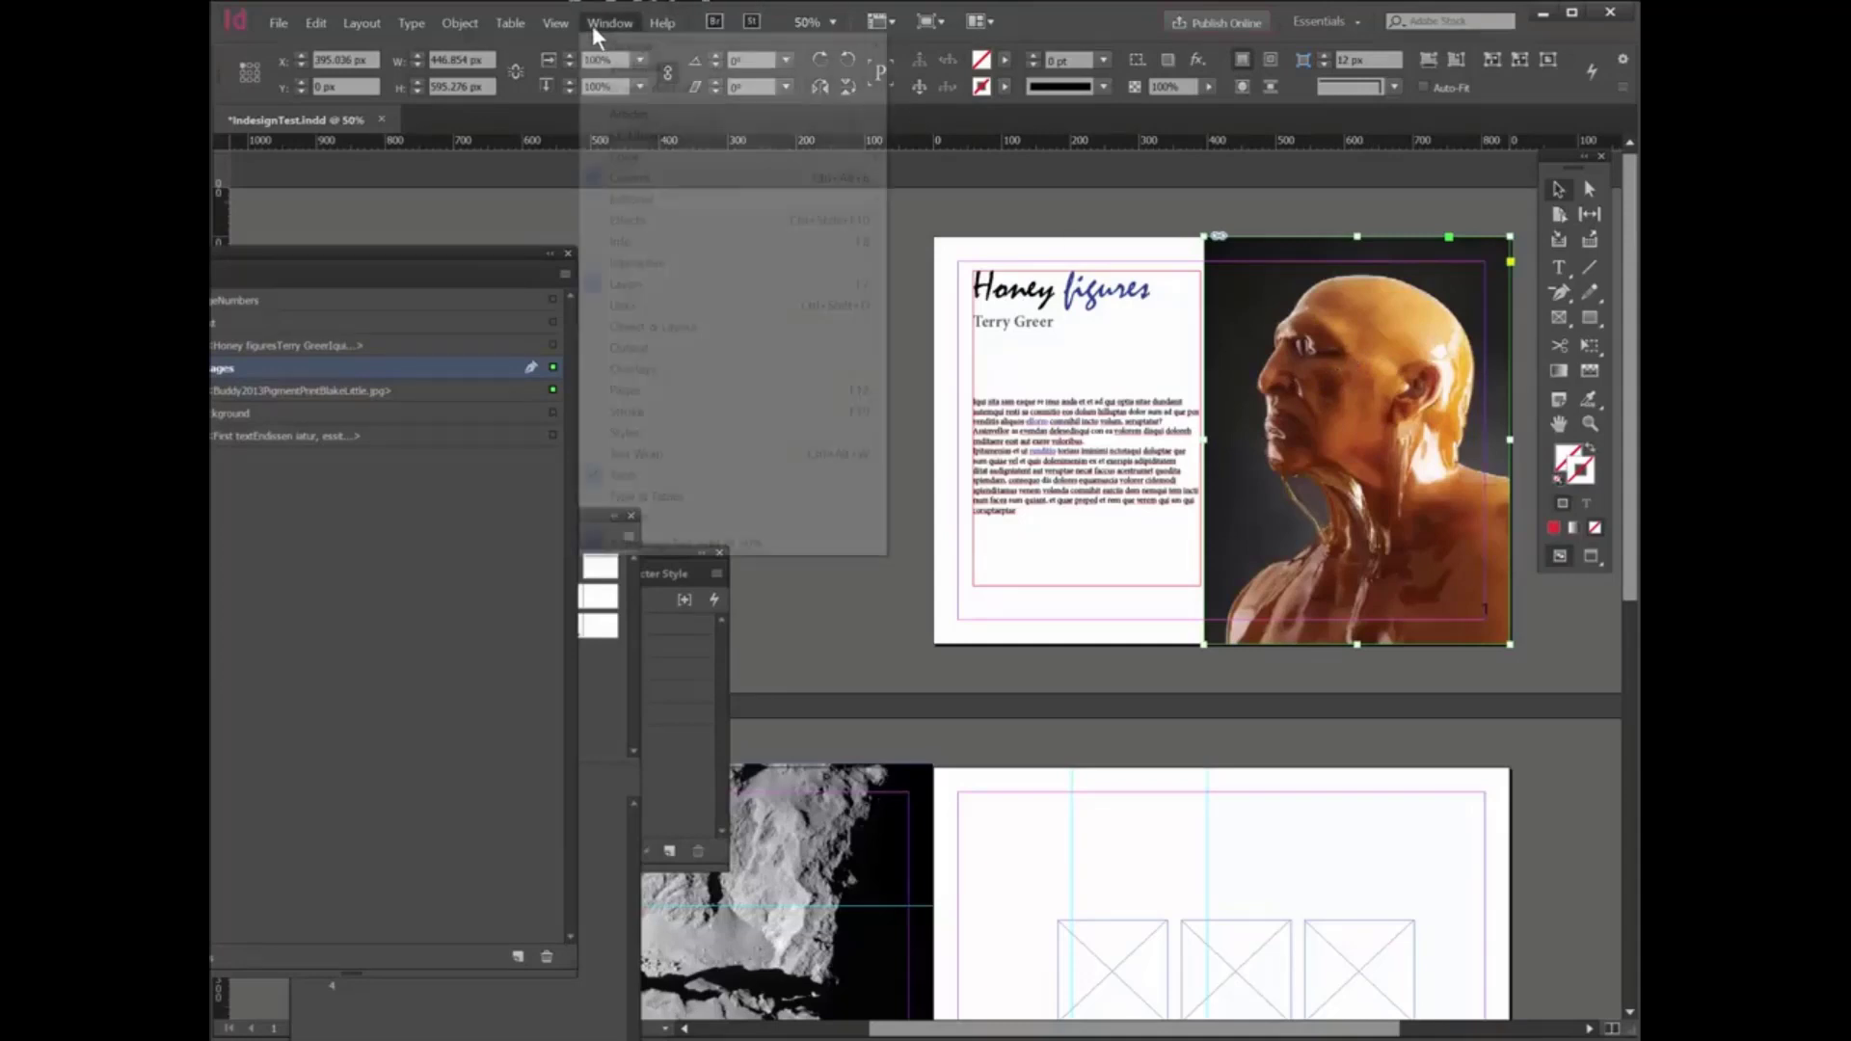
click(626, 305)
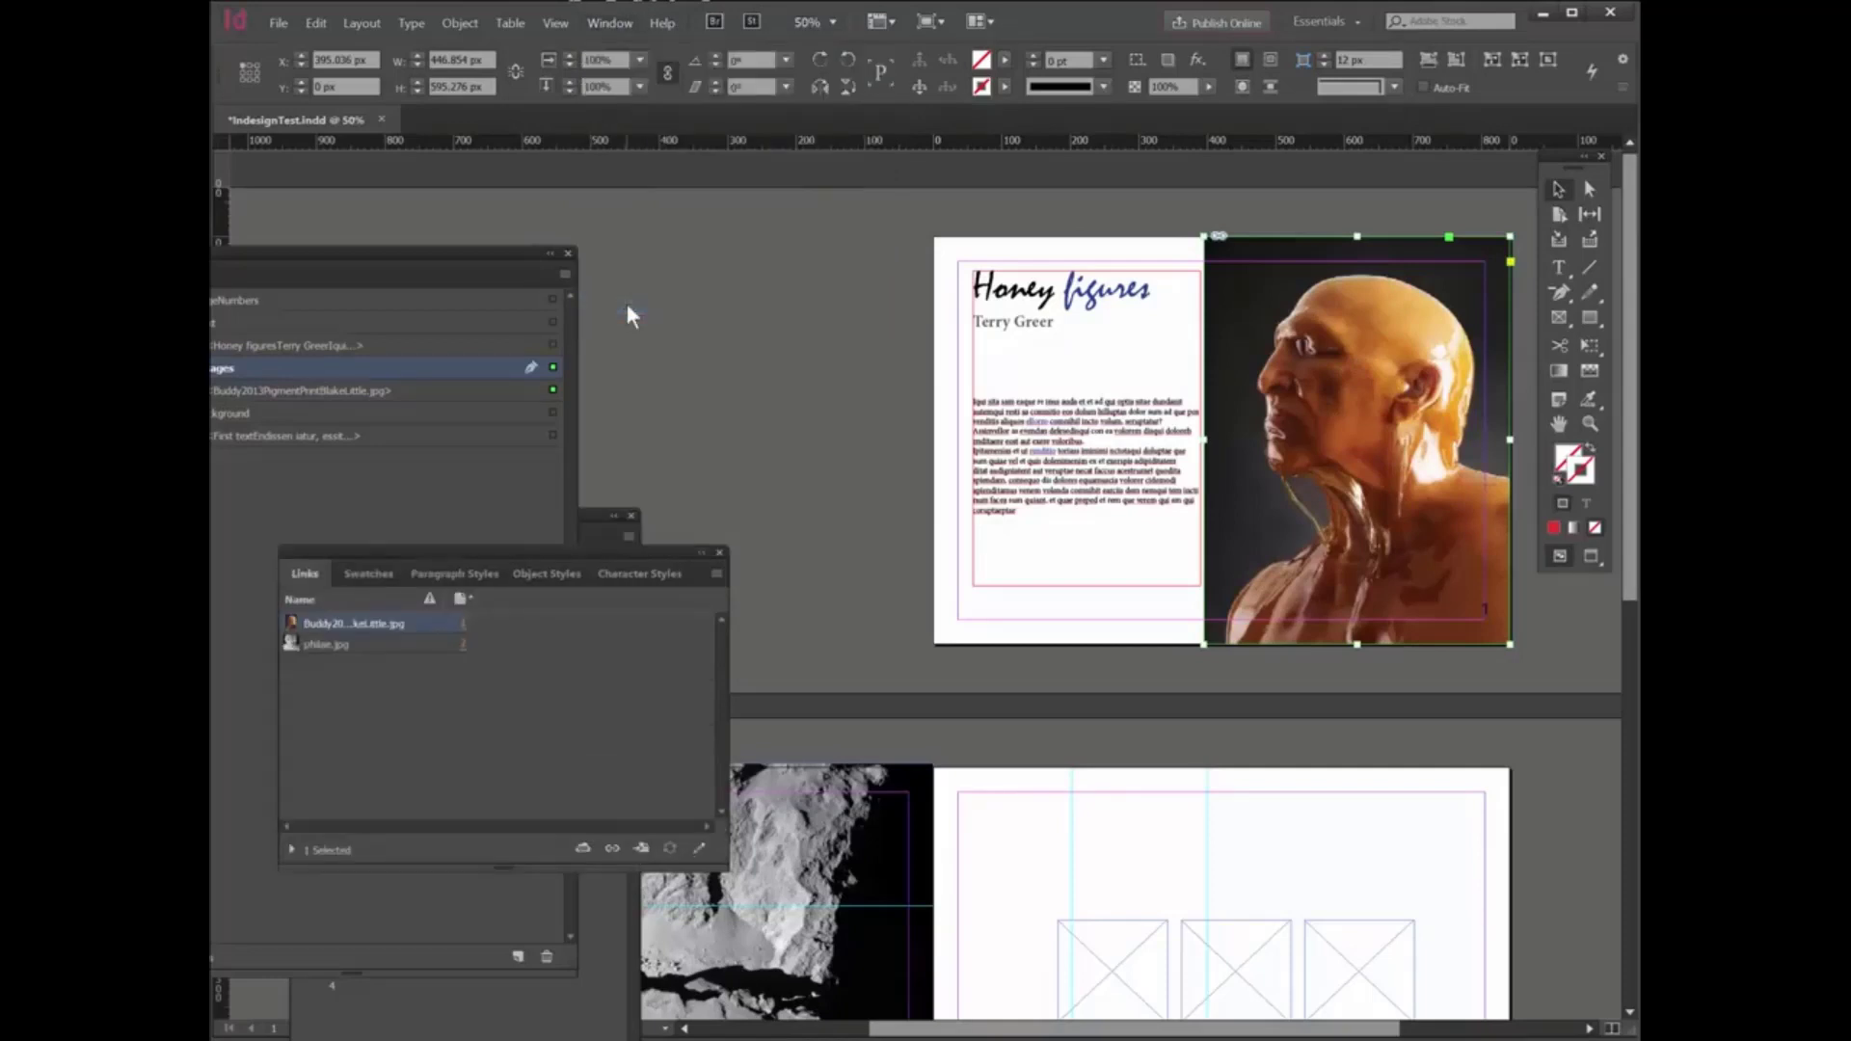
right_click(352, 627)
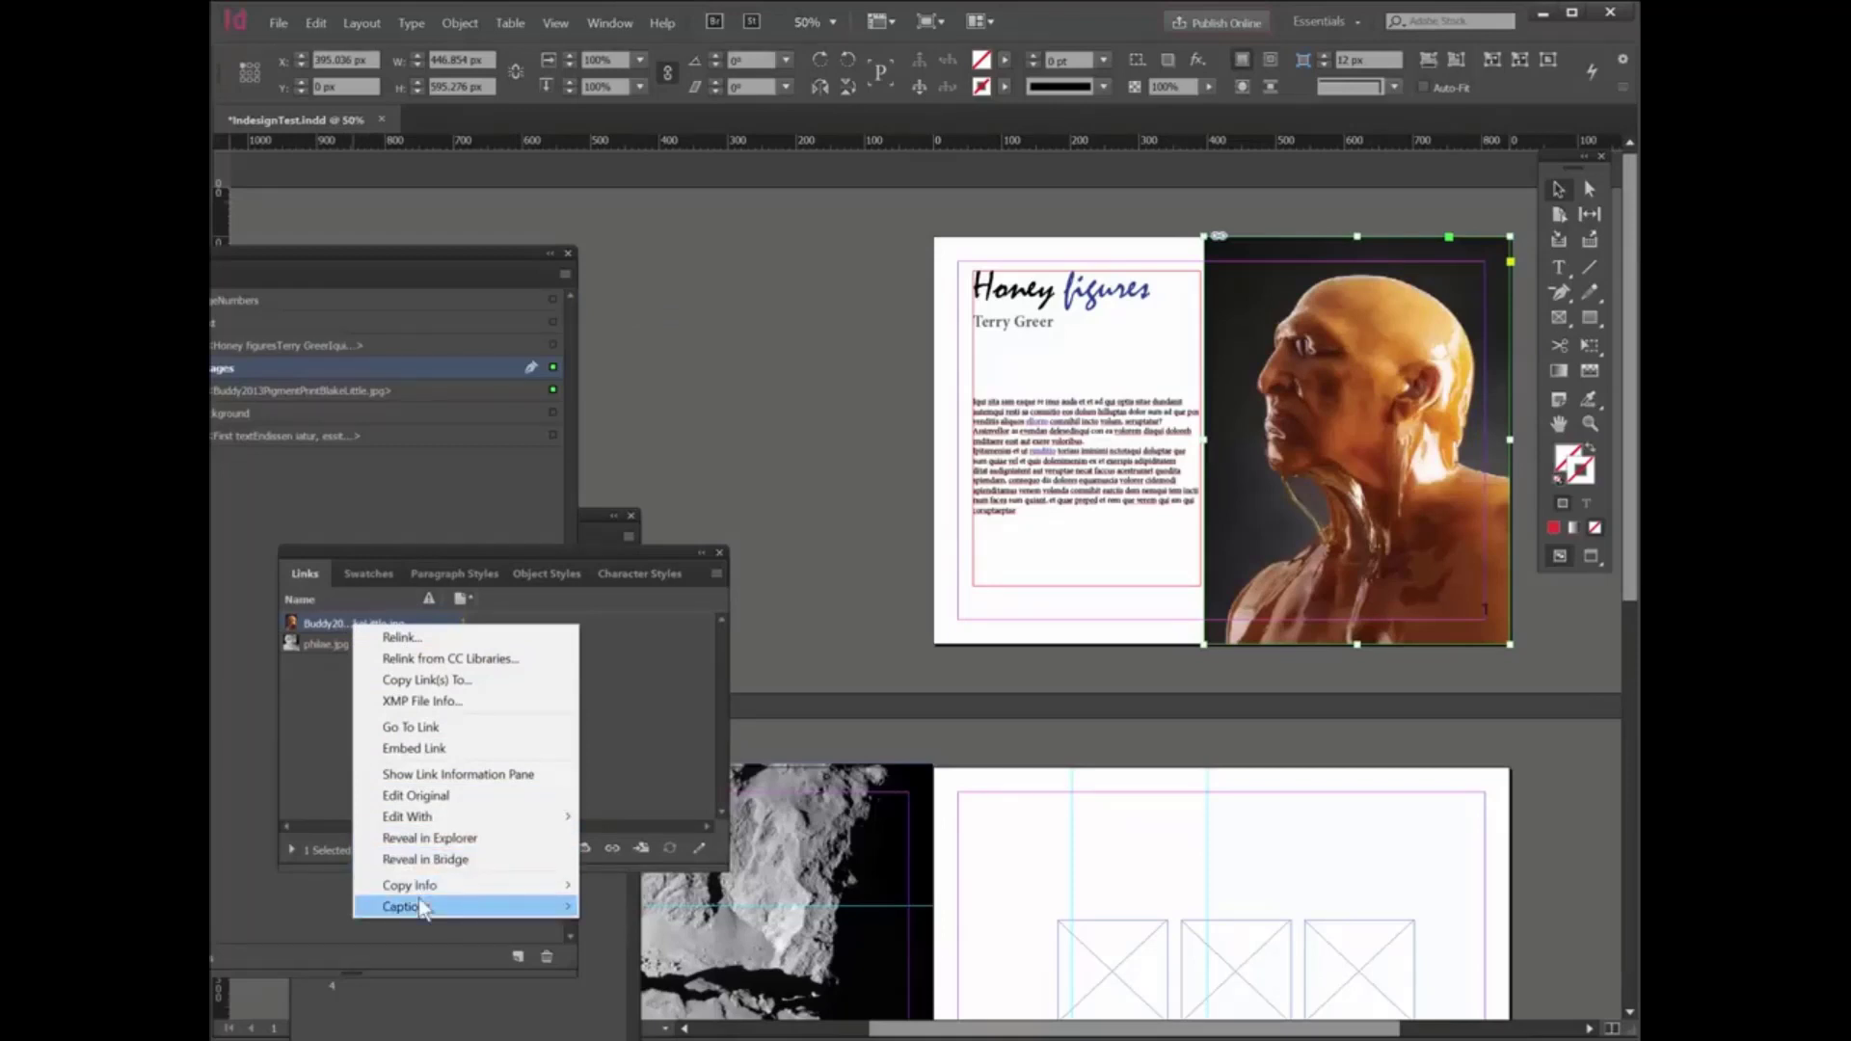
mouse_move(424, 887)
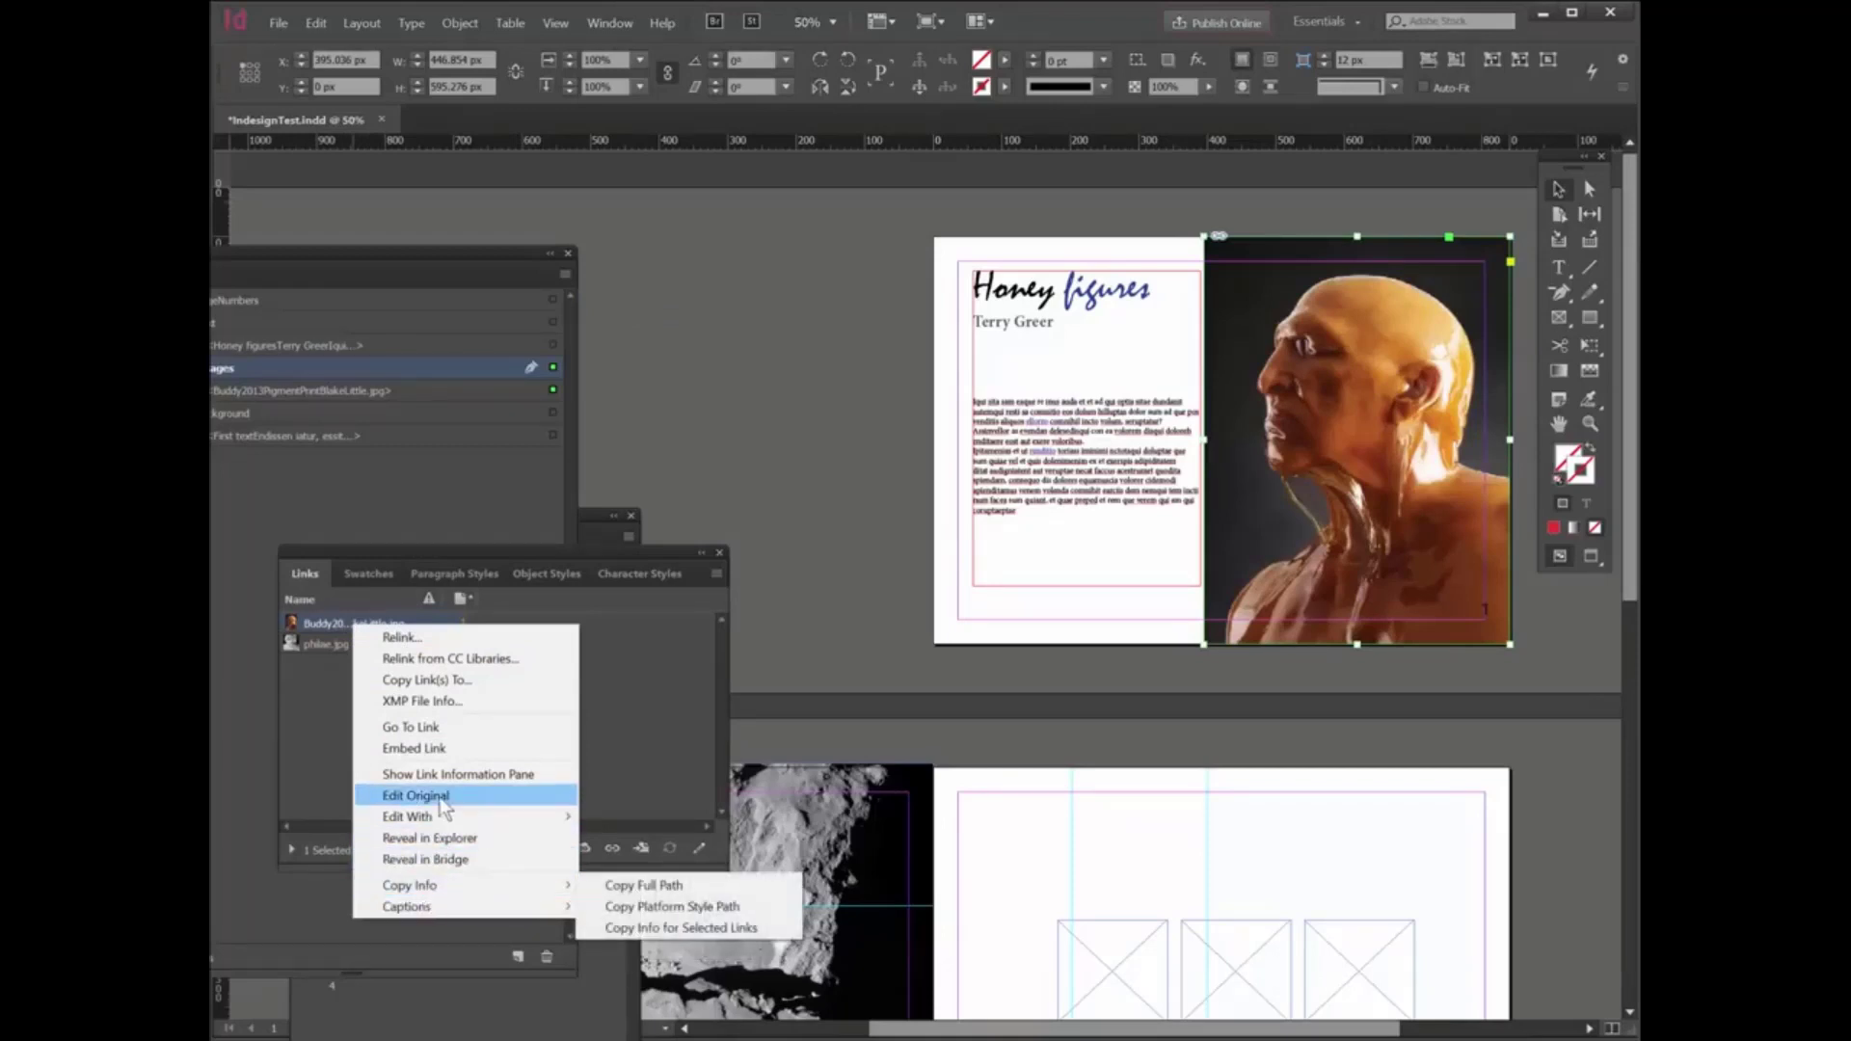
click(493, 779)
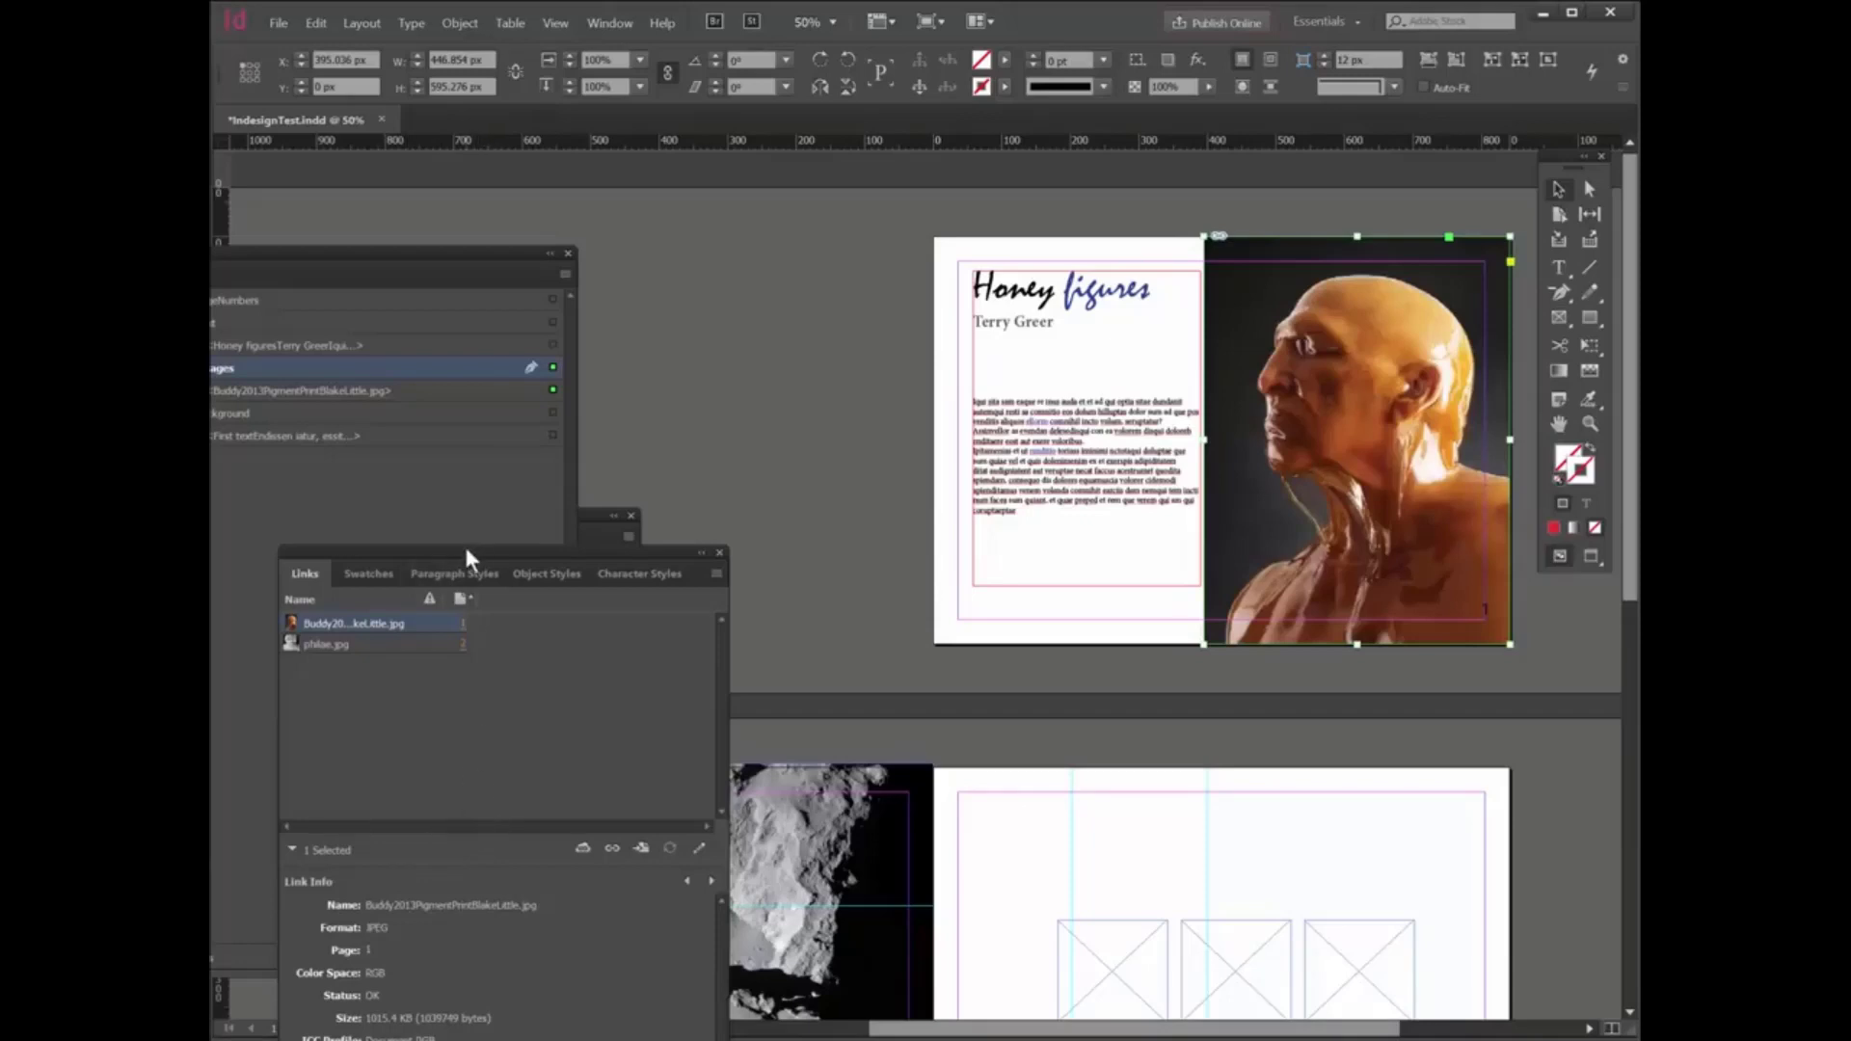
- Bring the complete link information into view and review the portrait image's link details and available link actions
drag(466, 551, 819, 120)
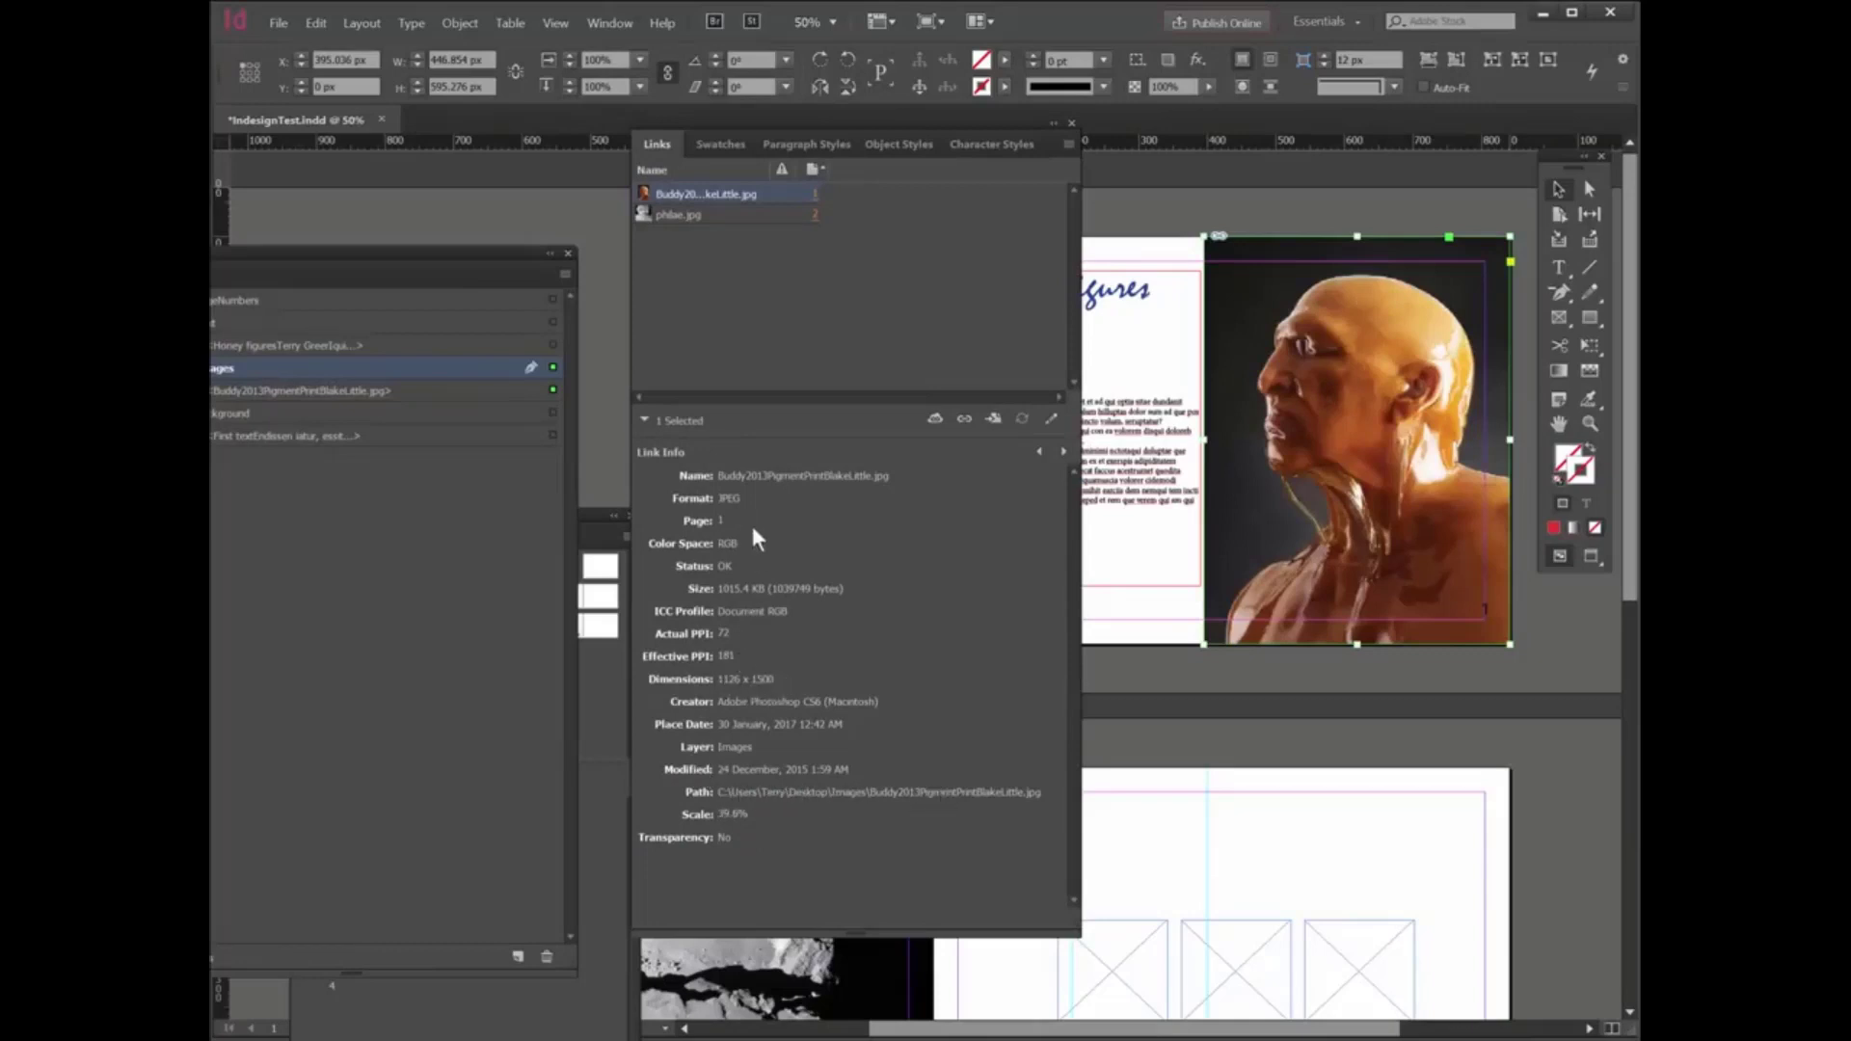
right_click(702, 200)
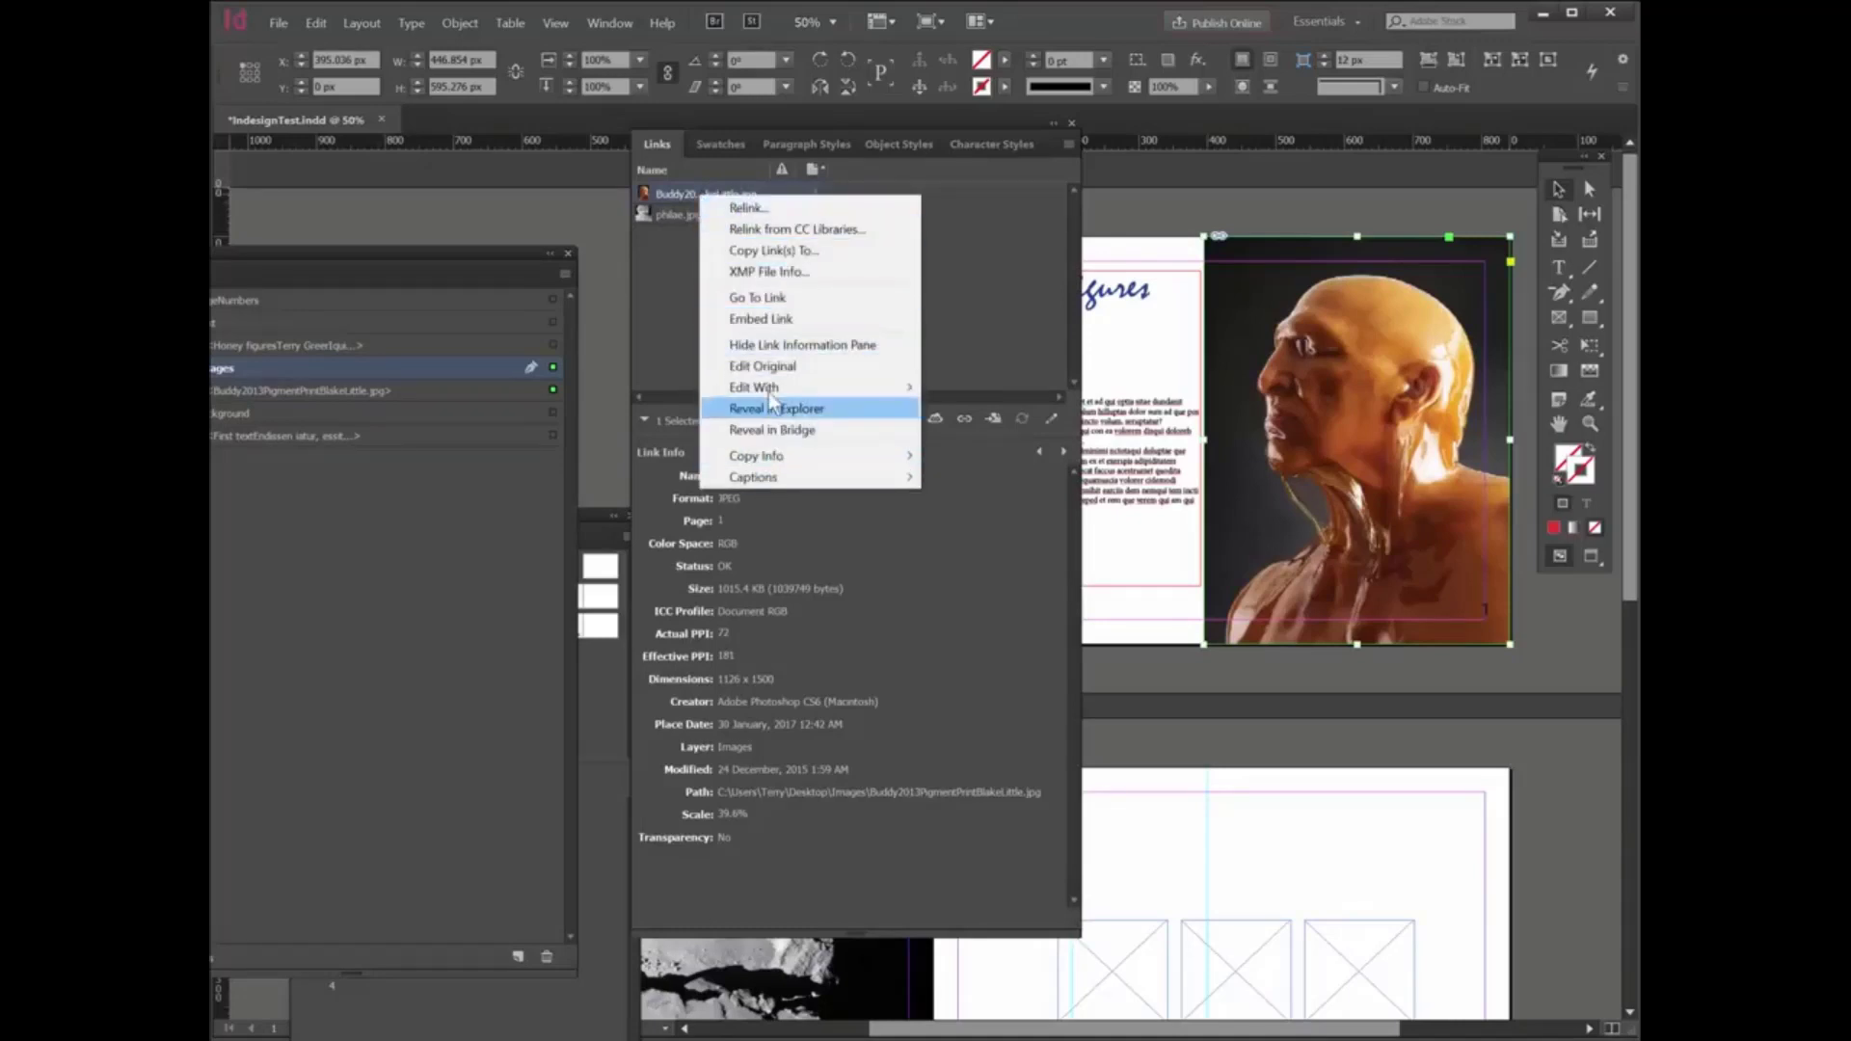
mouse_move(774, 386)
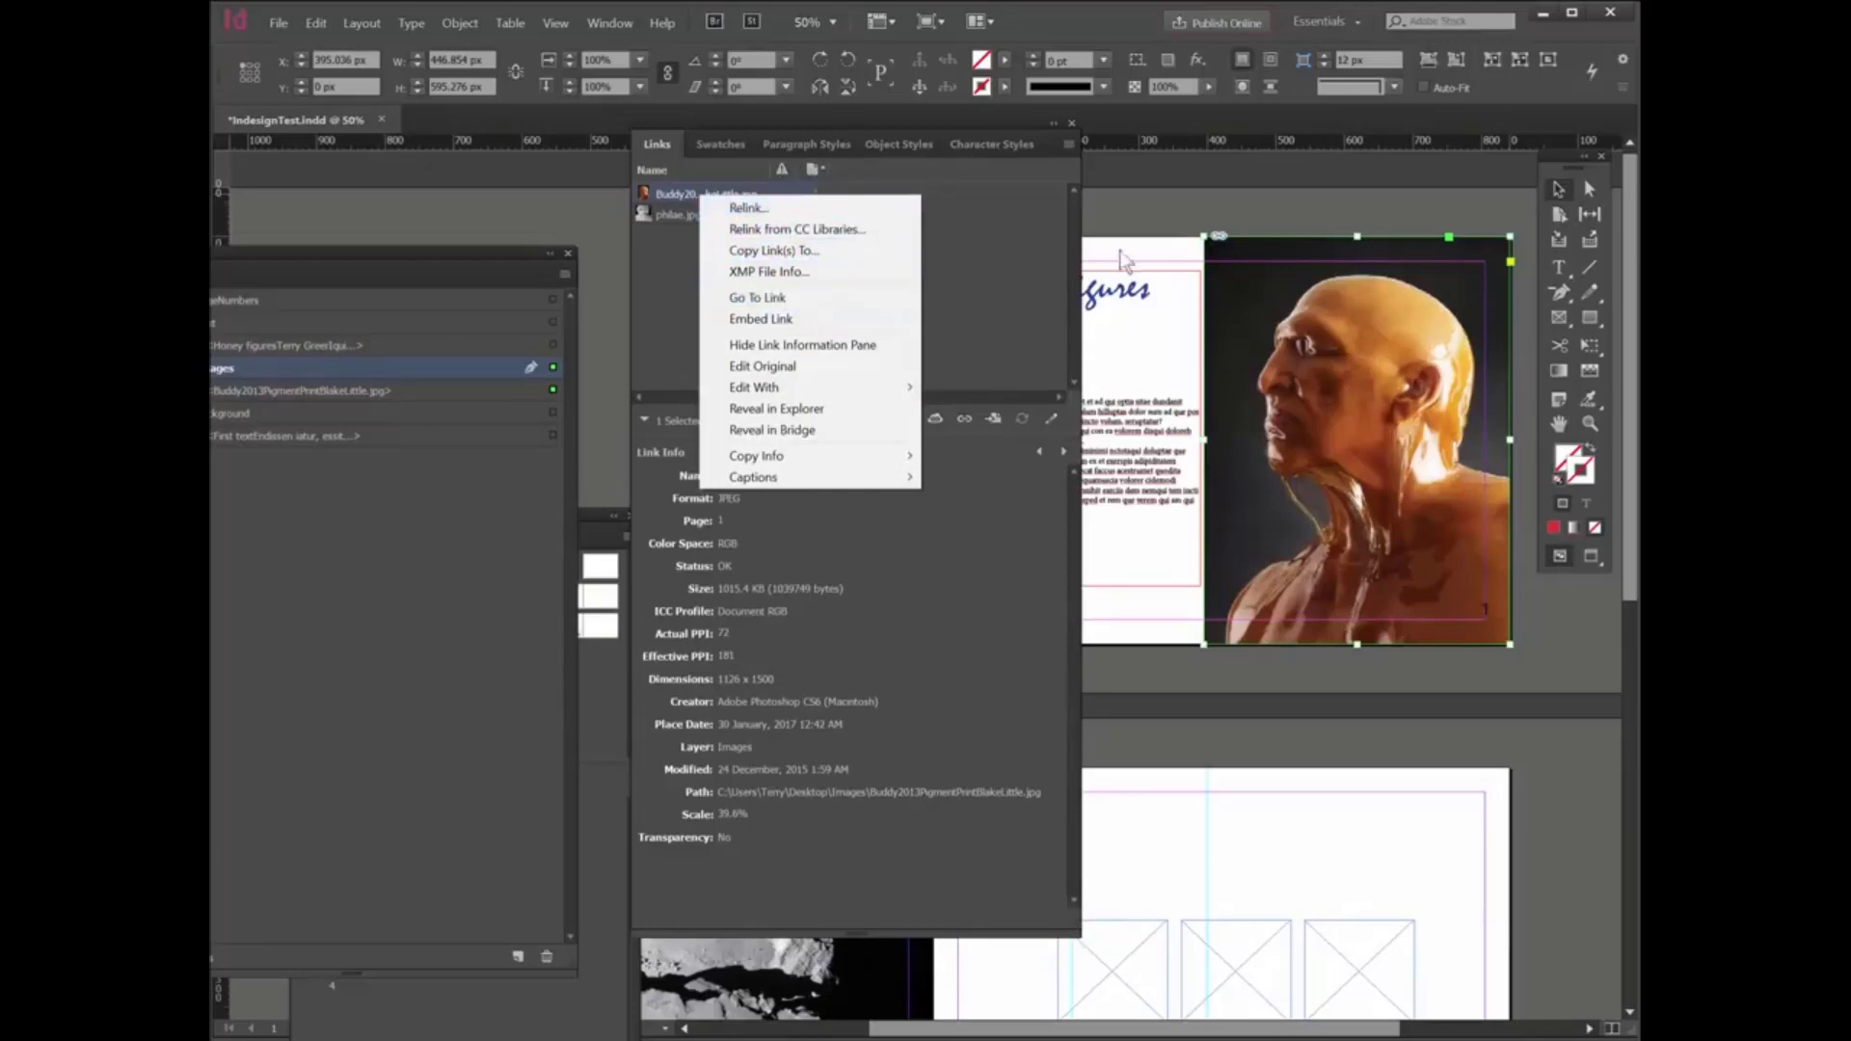
click(1115, 189)
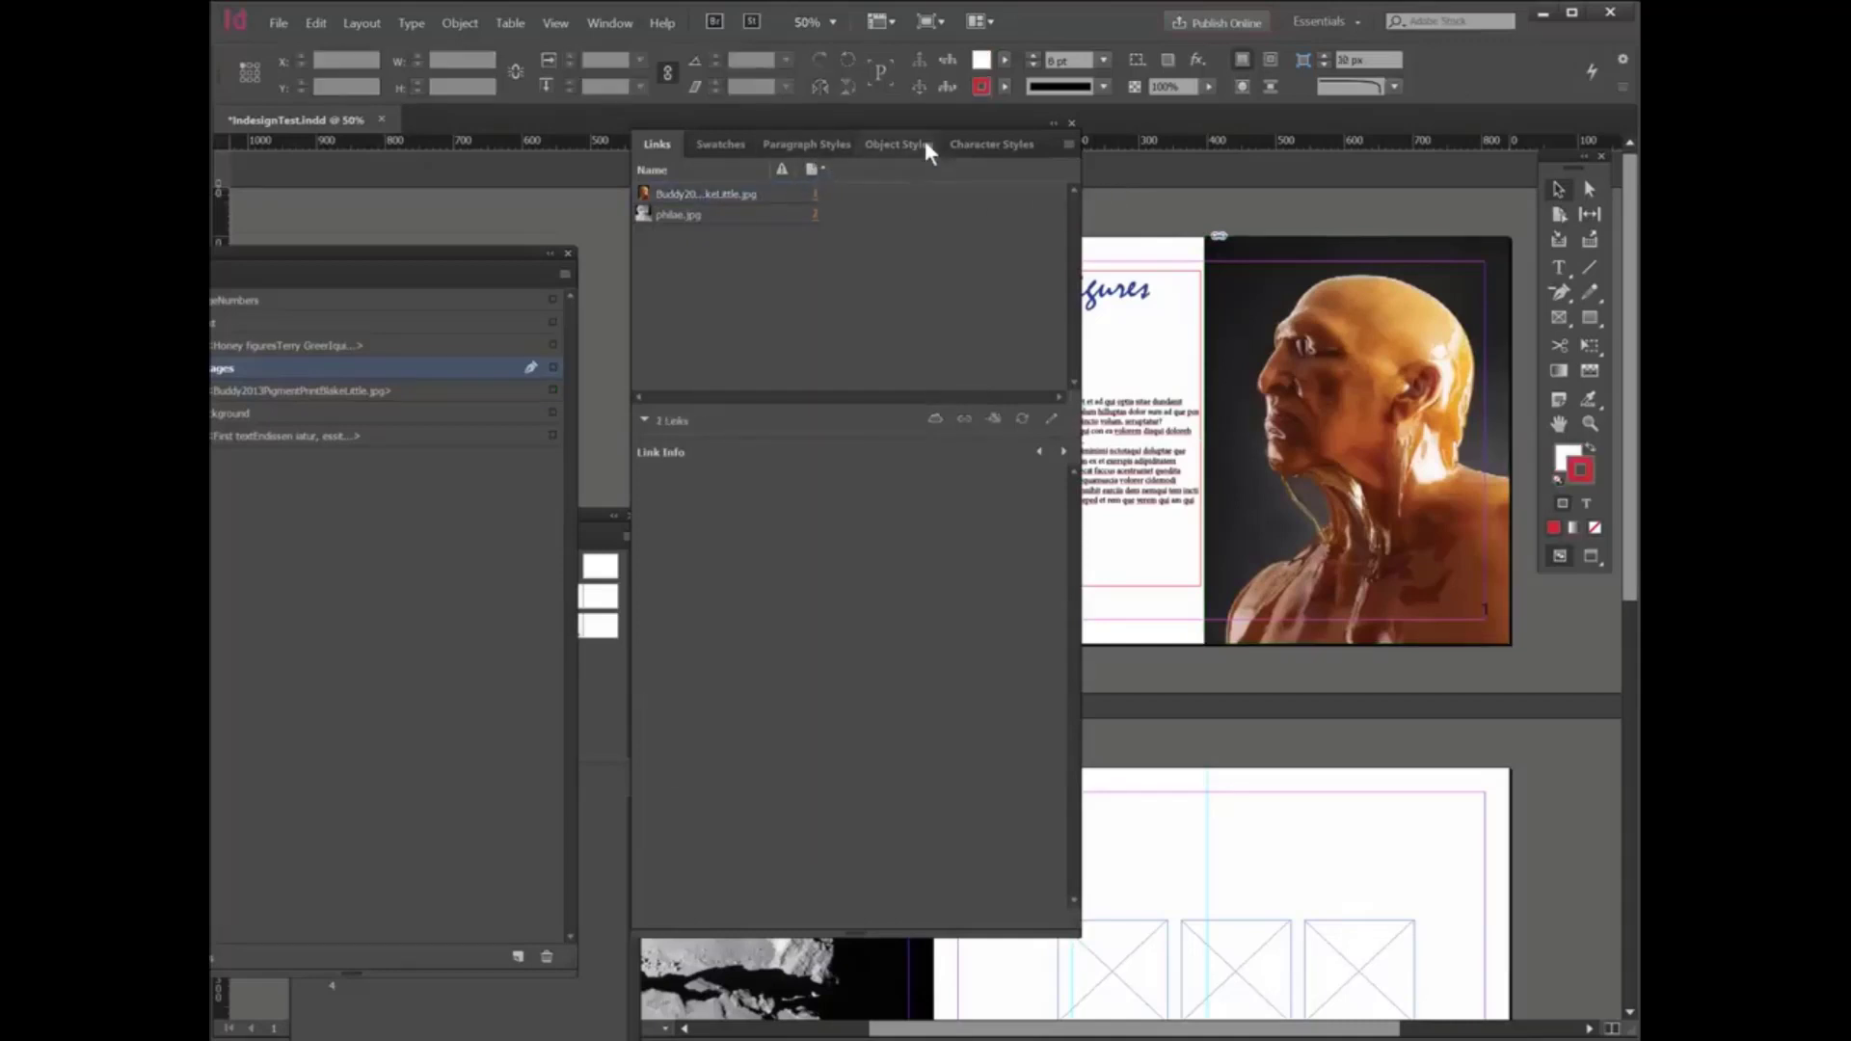
- Close the Links panel and reposition the Layers and Pages panels so both are fully on screen
click(1072, 124)
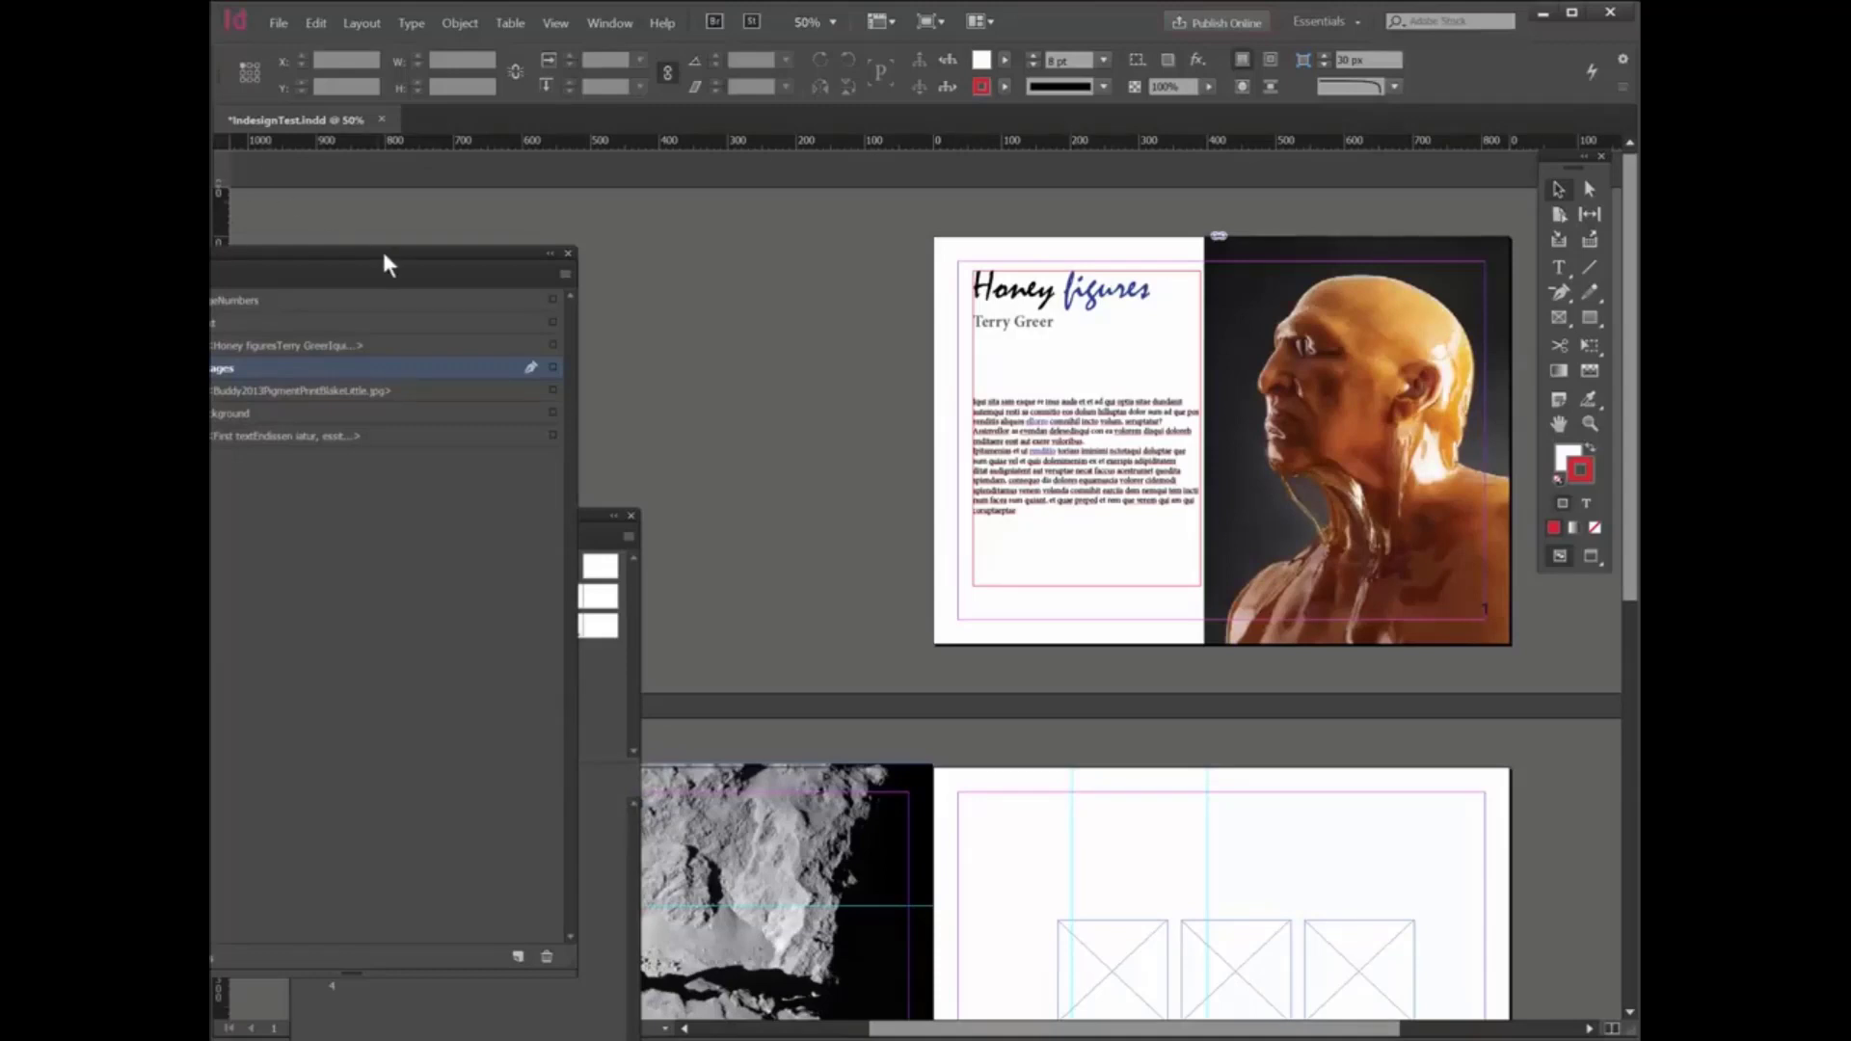
drag(401, 246, 821, 199)
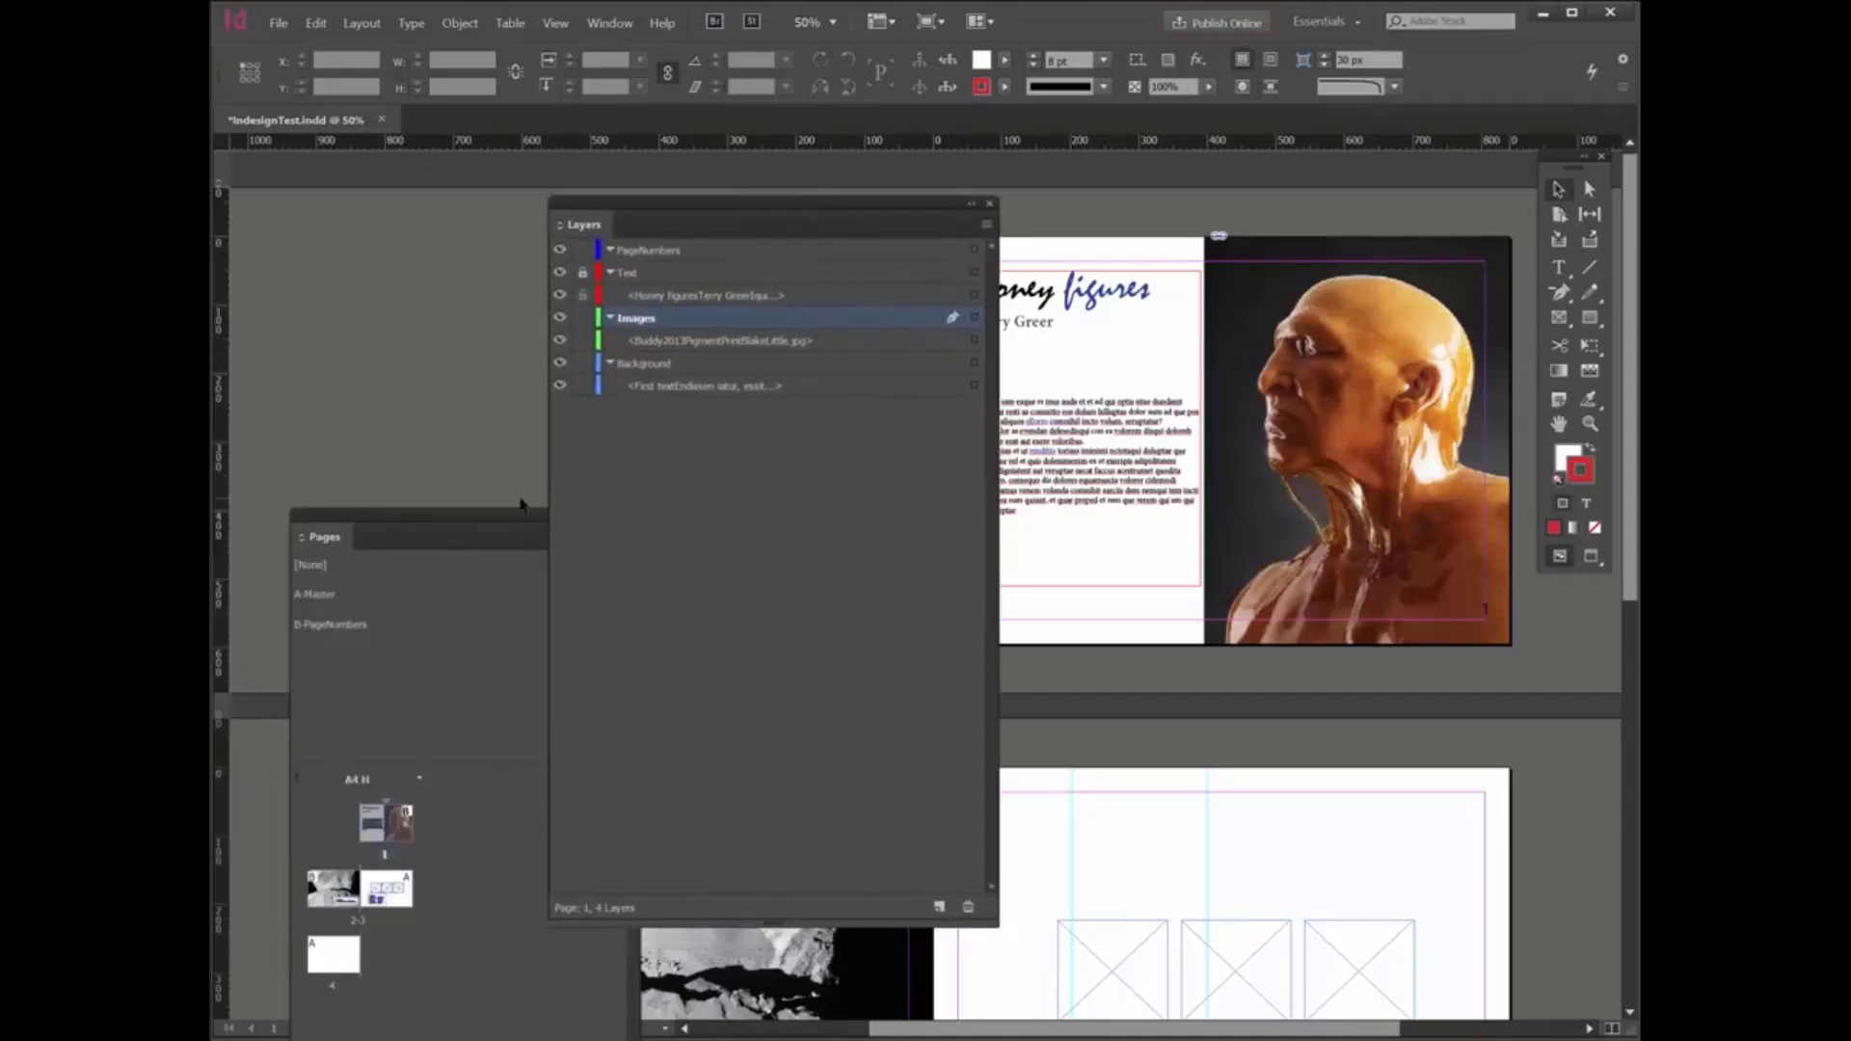
drag(477, 517, 451, 307)
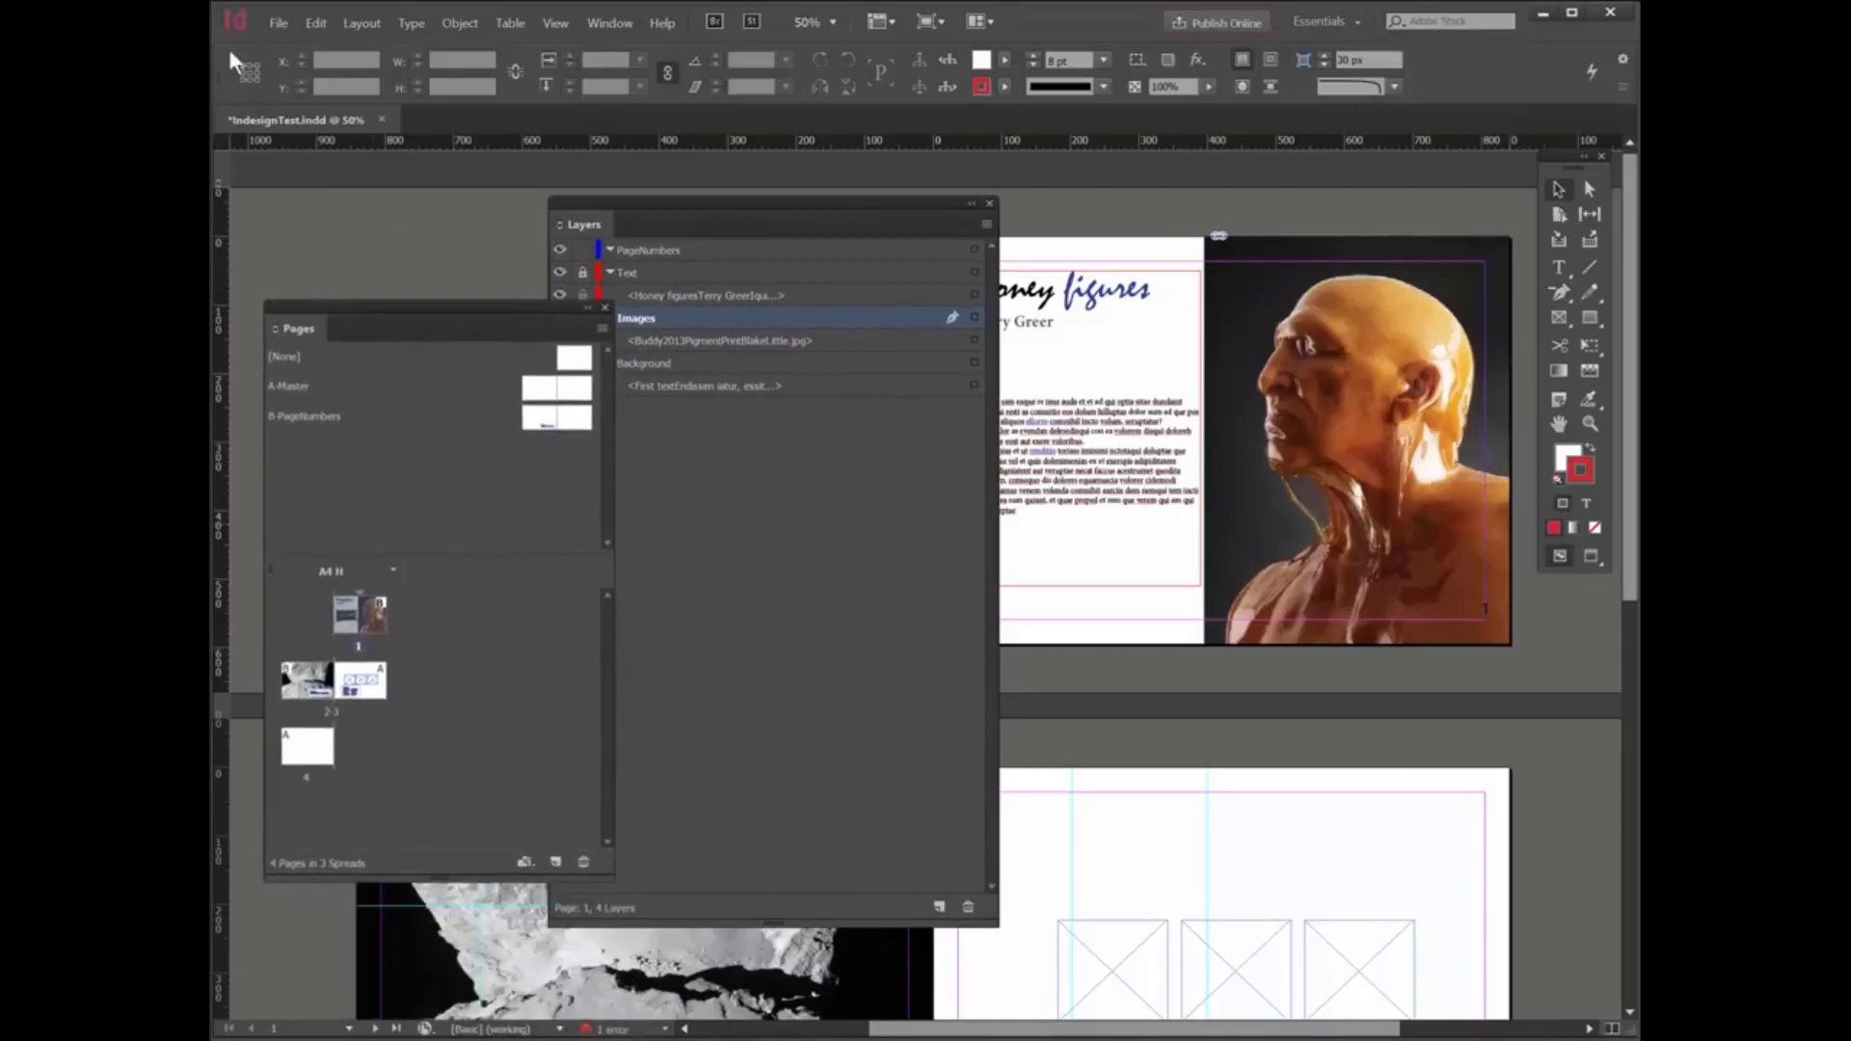
- Start packaging the document and review the package summary, its fonts, and its links and images
click(277, 21)
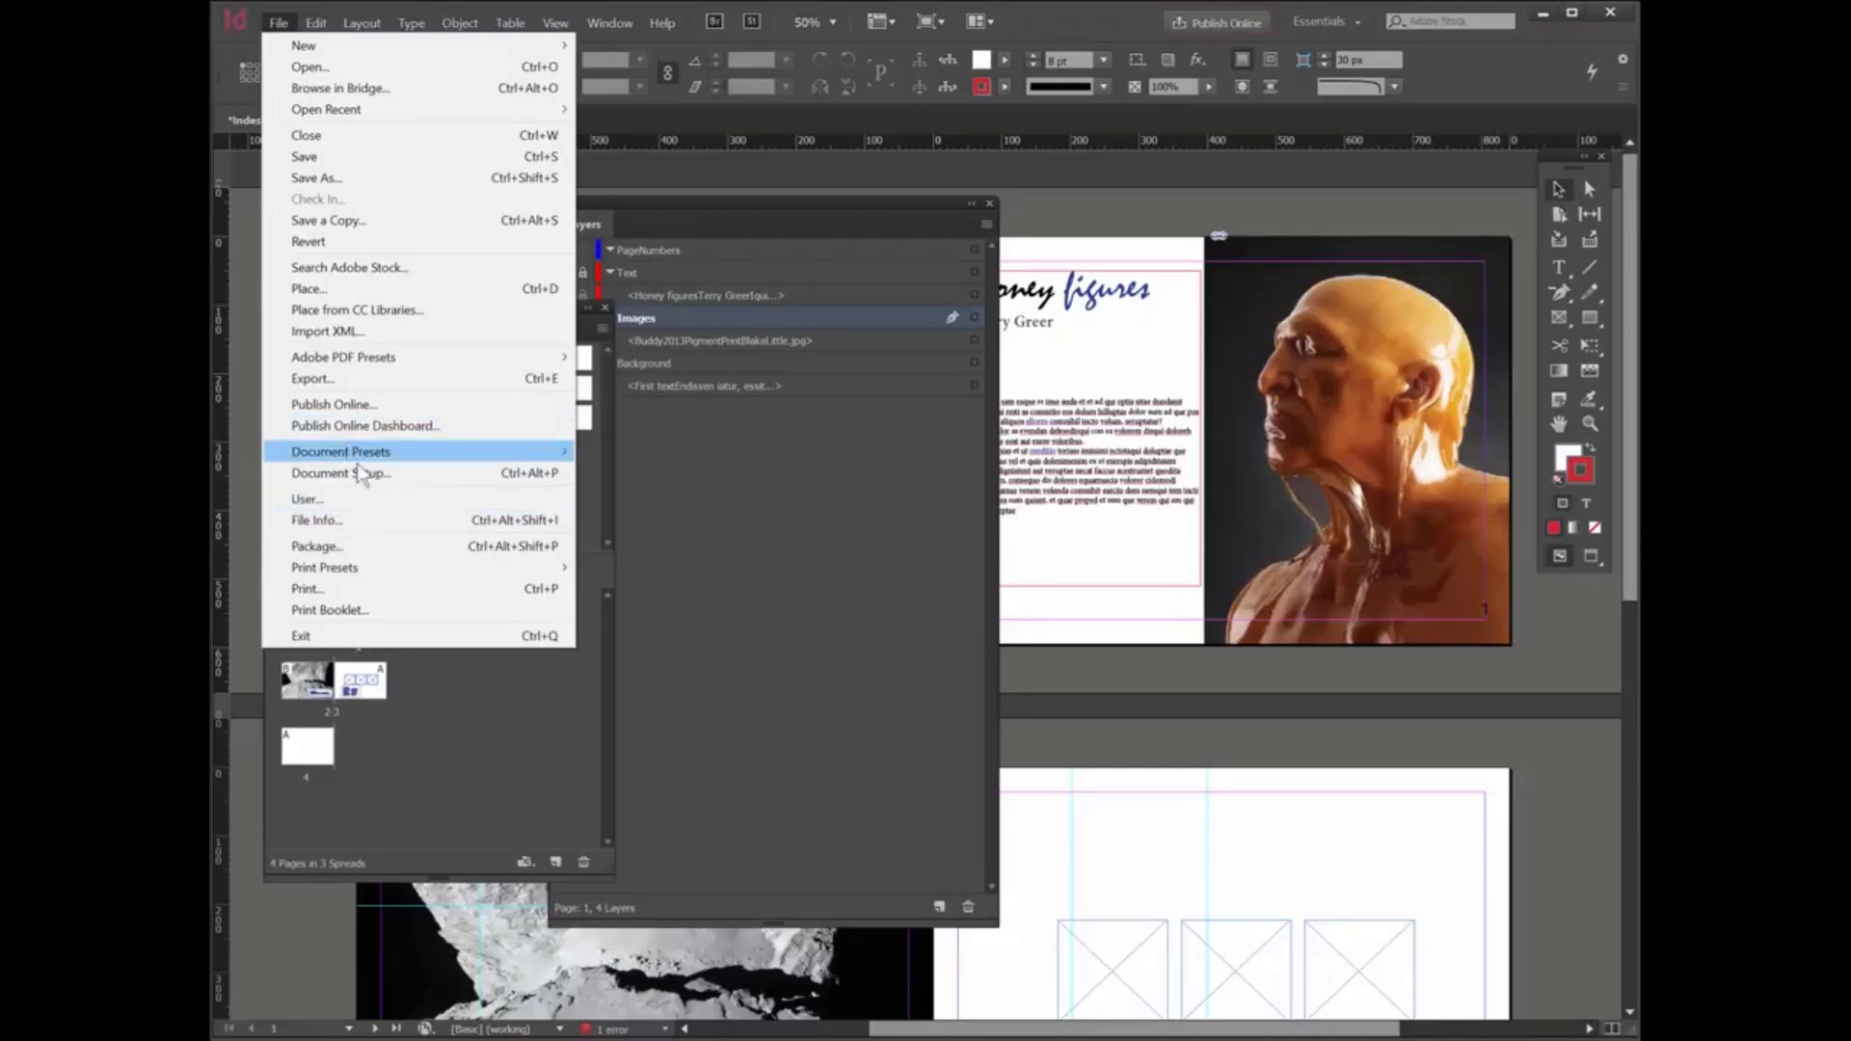
click(344, 545)
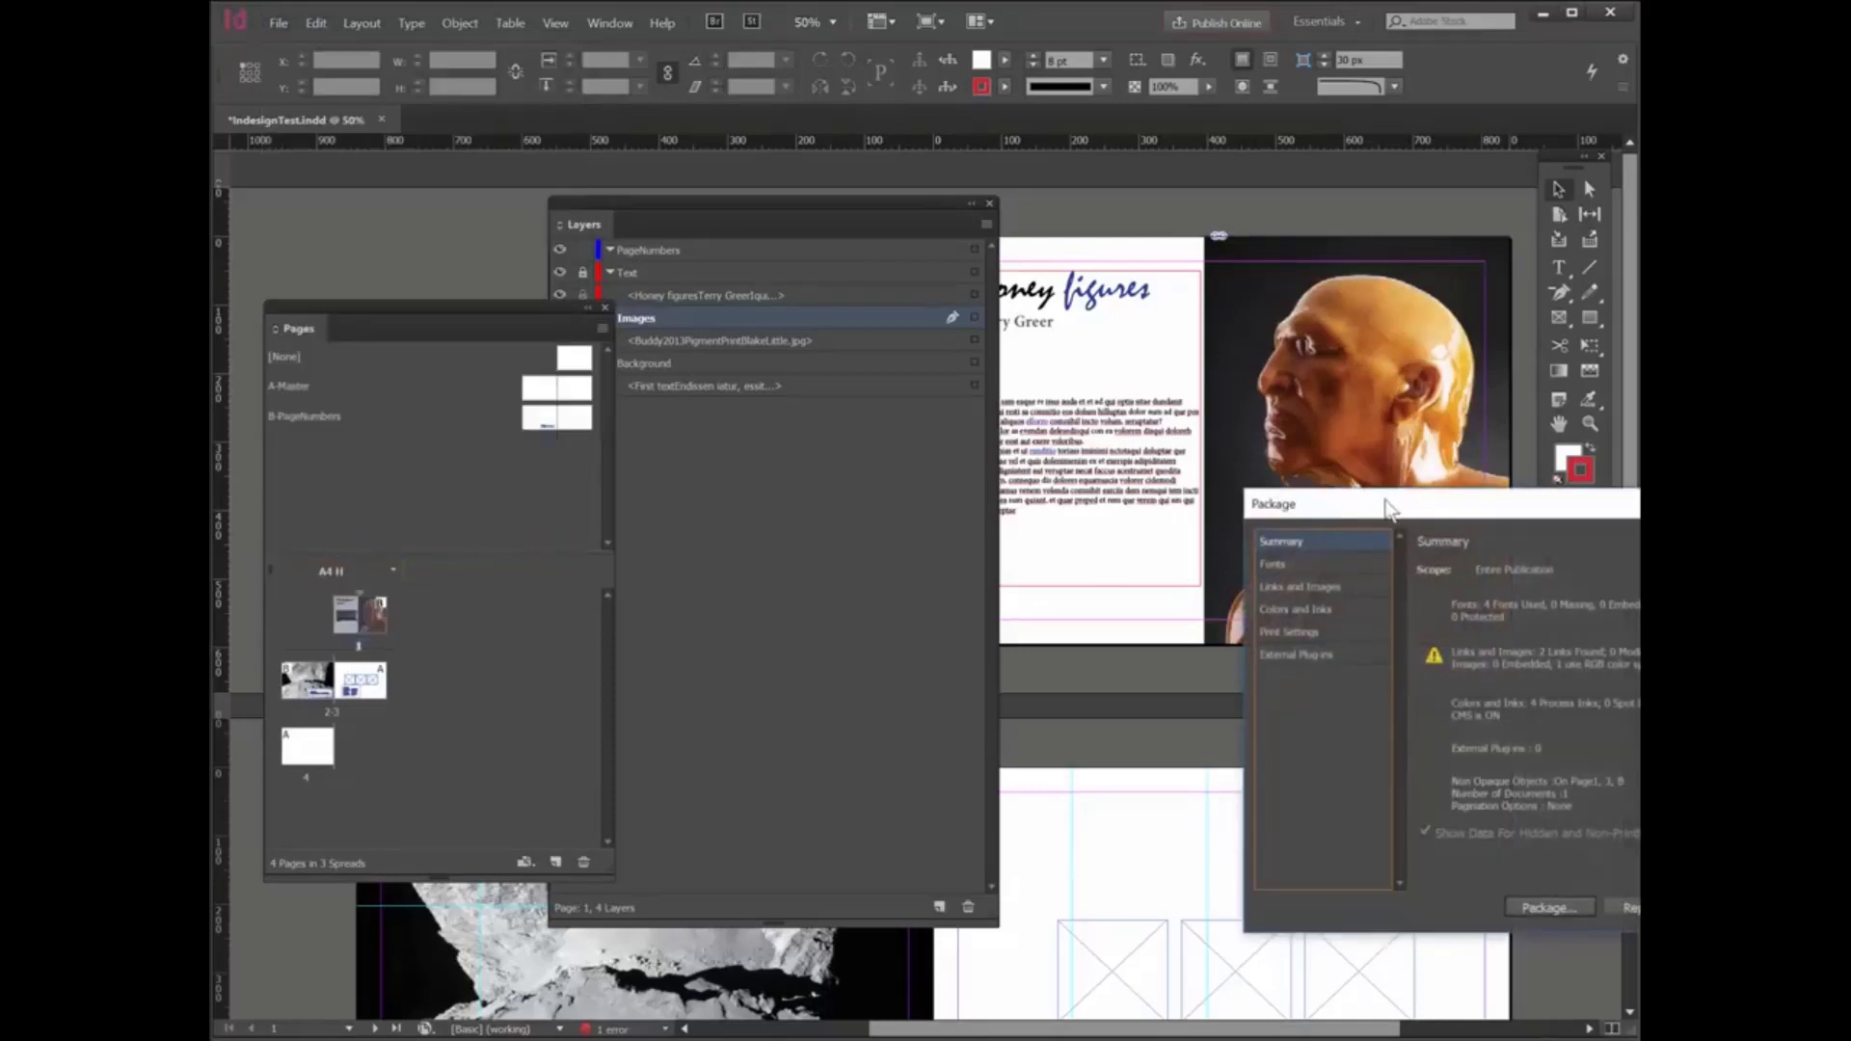
drag(1388, 508, 806, 330)
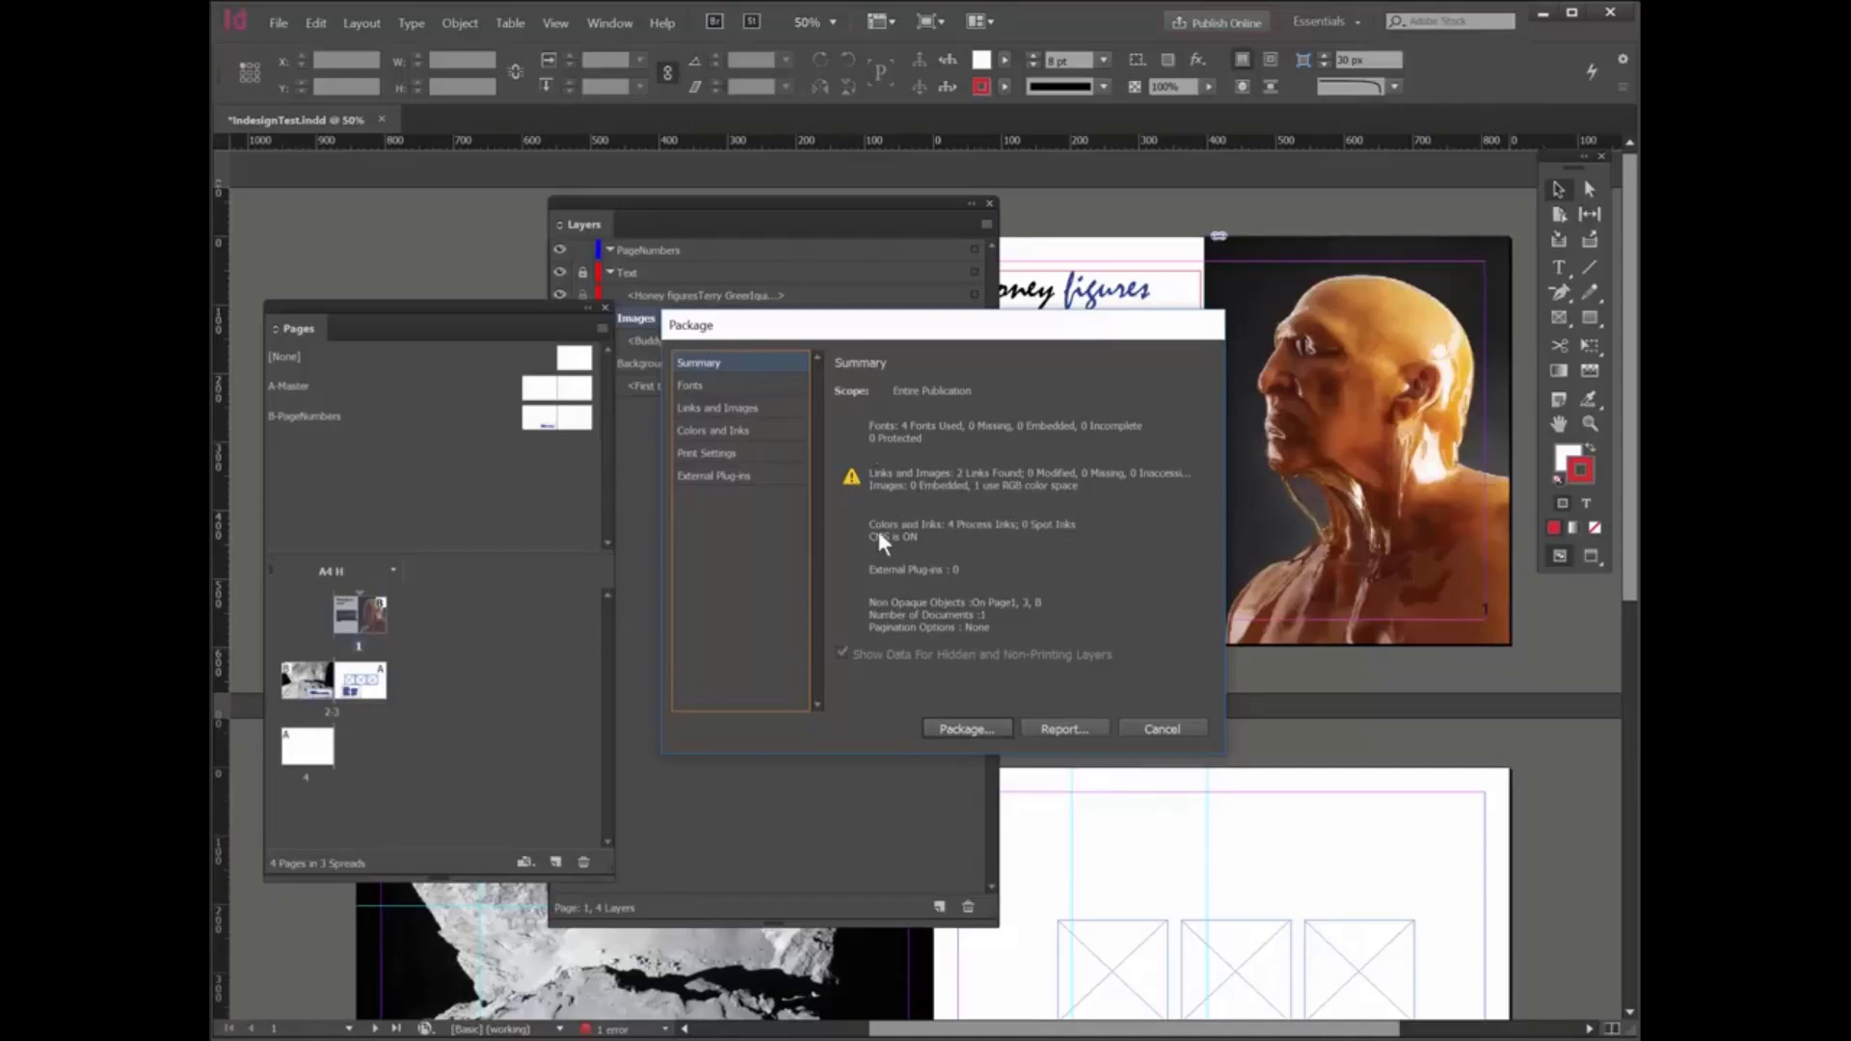
click(691, 385)
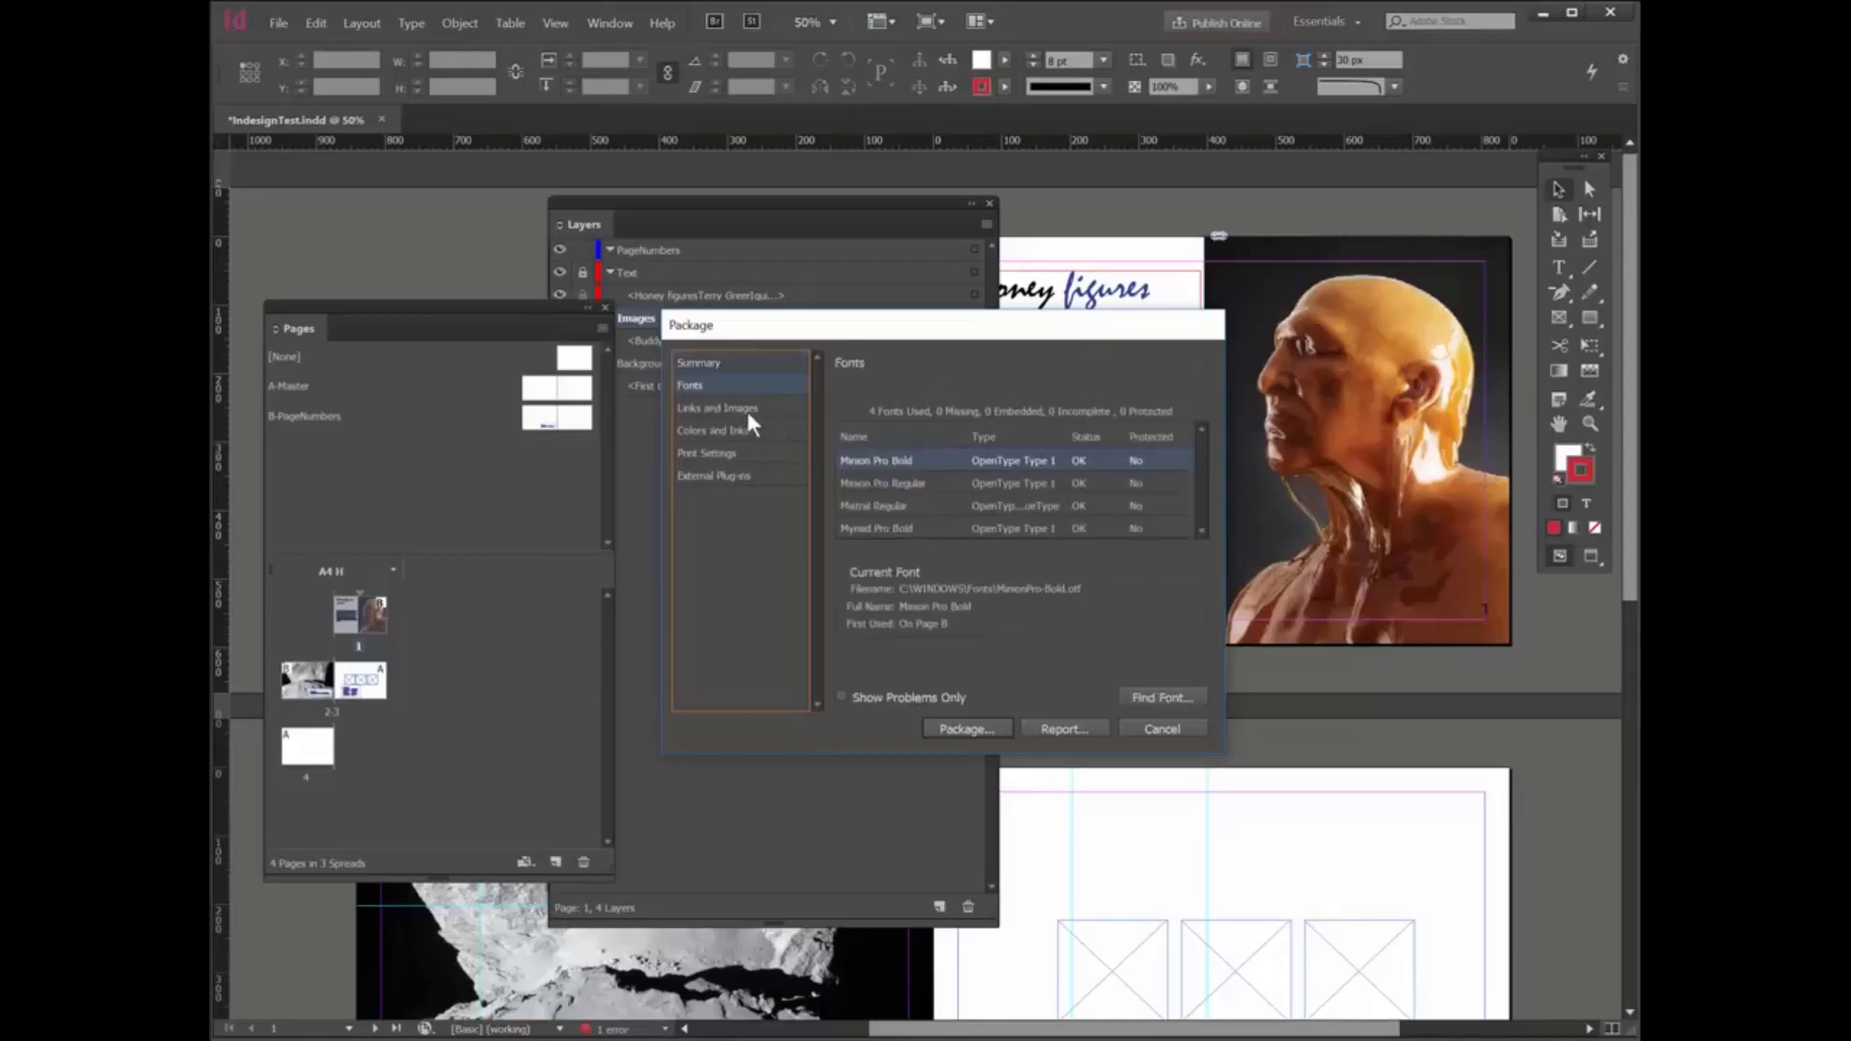
click(743, 410)
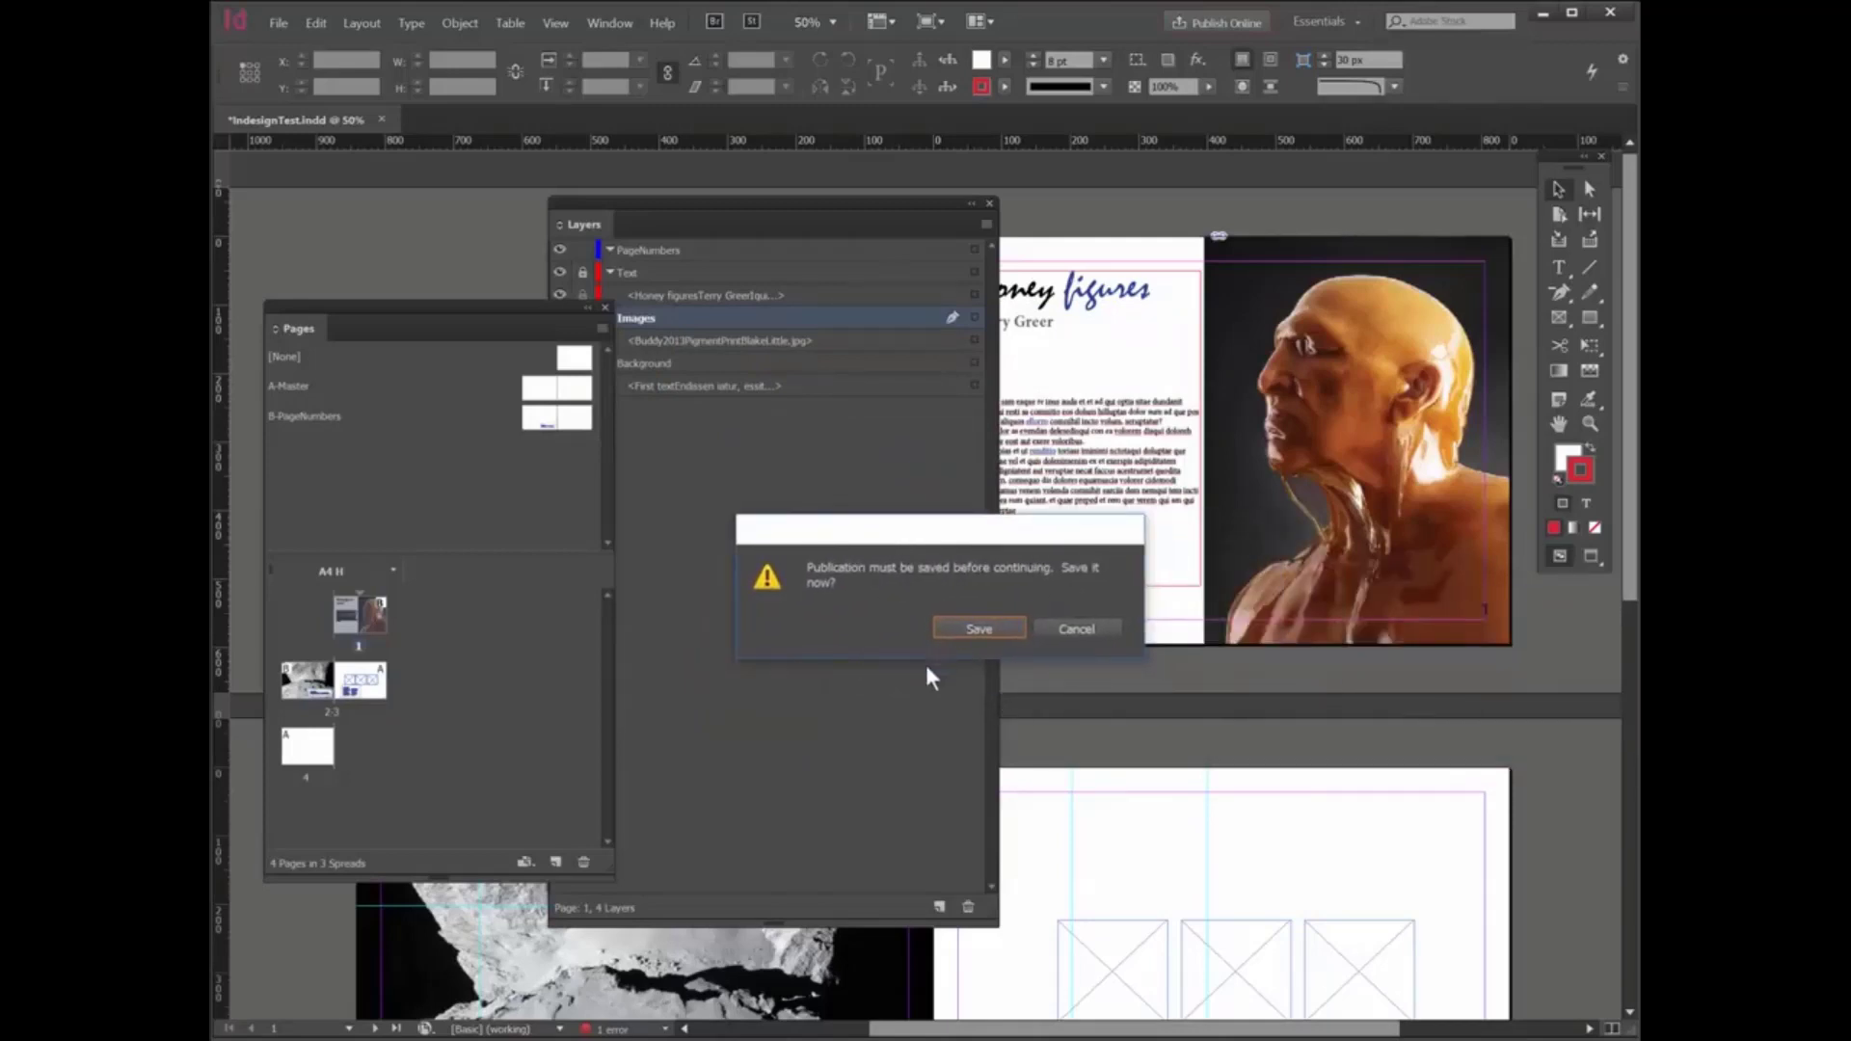
- Save the publication and package it as "IndesignTest Folder" in POSTERS, including fonts, linked graphics, IDML and a High Quality Print PDF
click(991, 631)
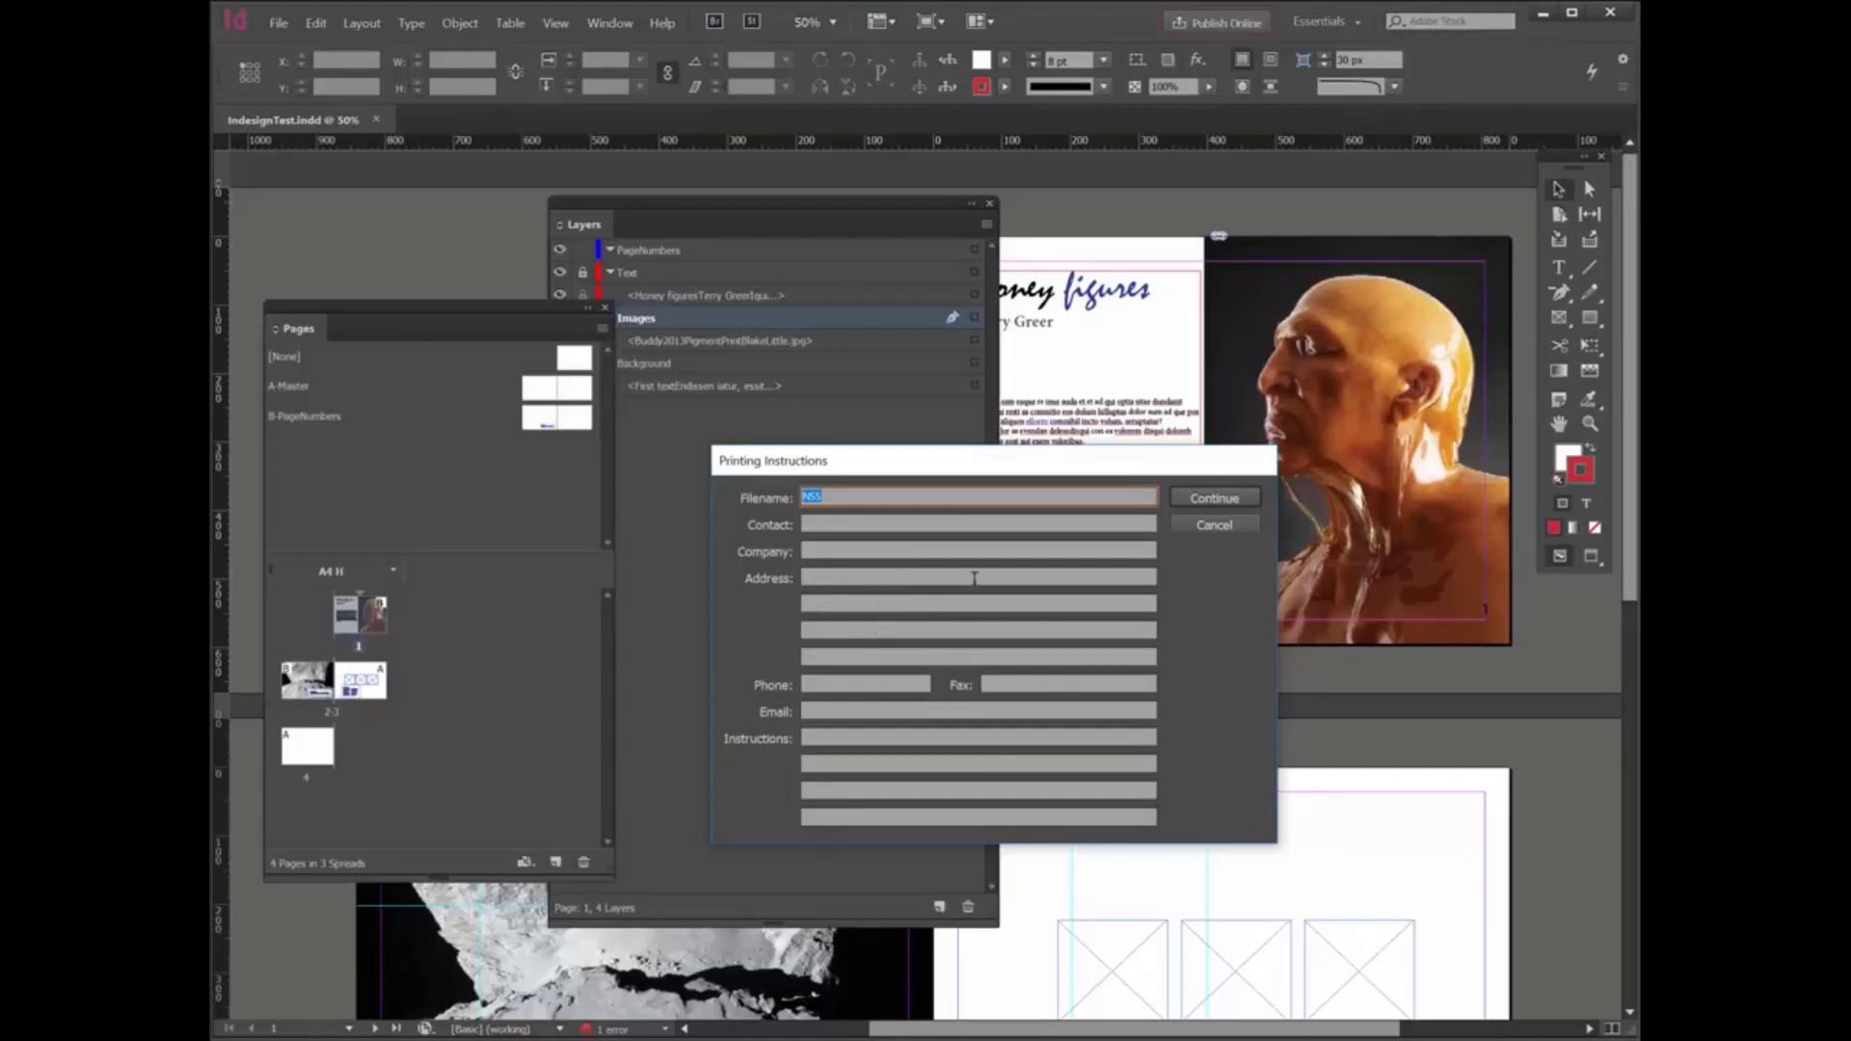
click(1227, 499)
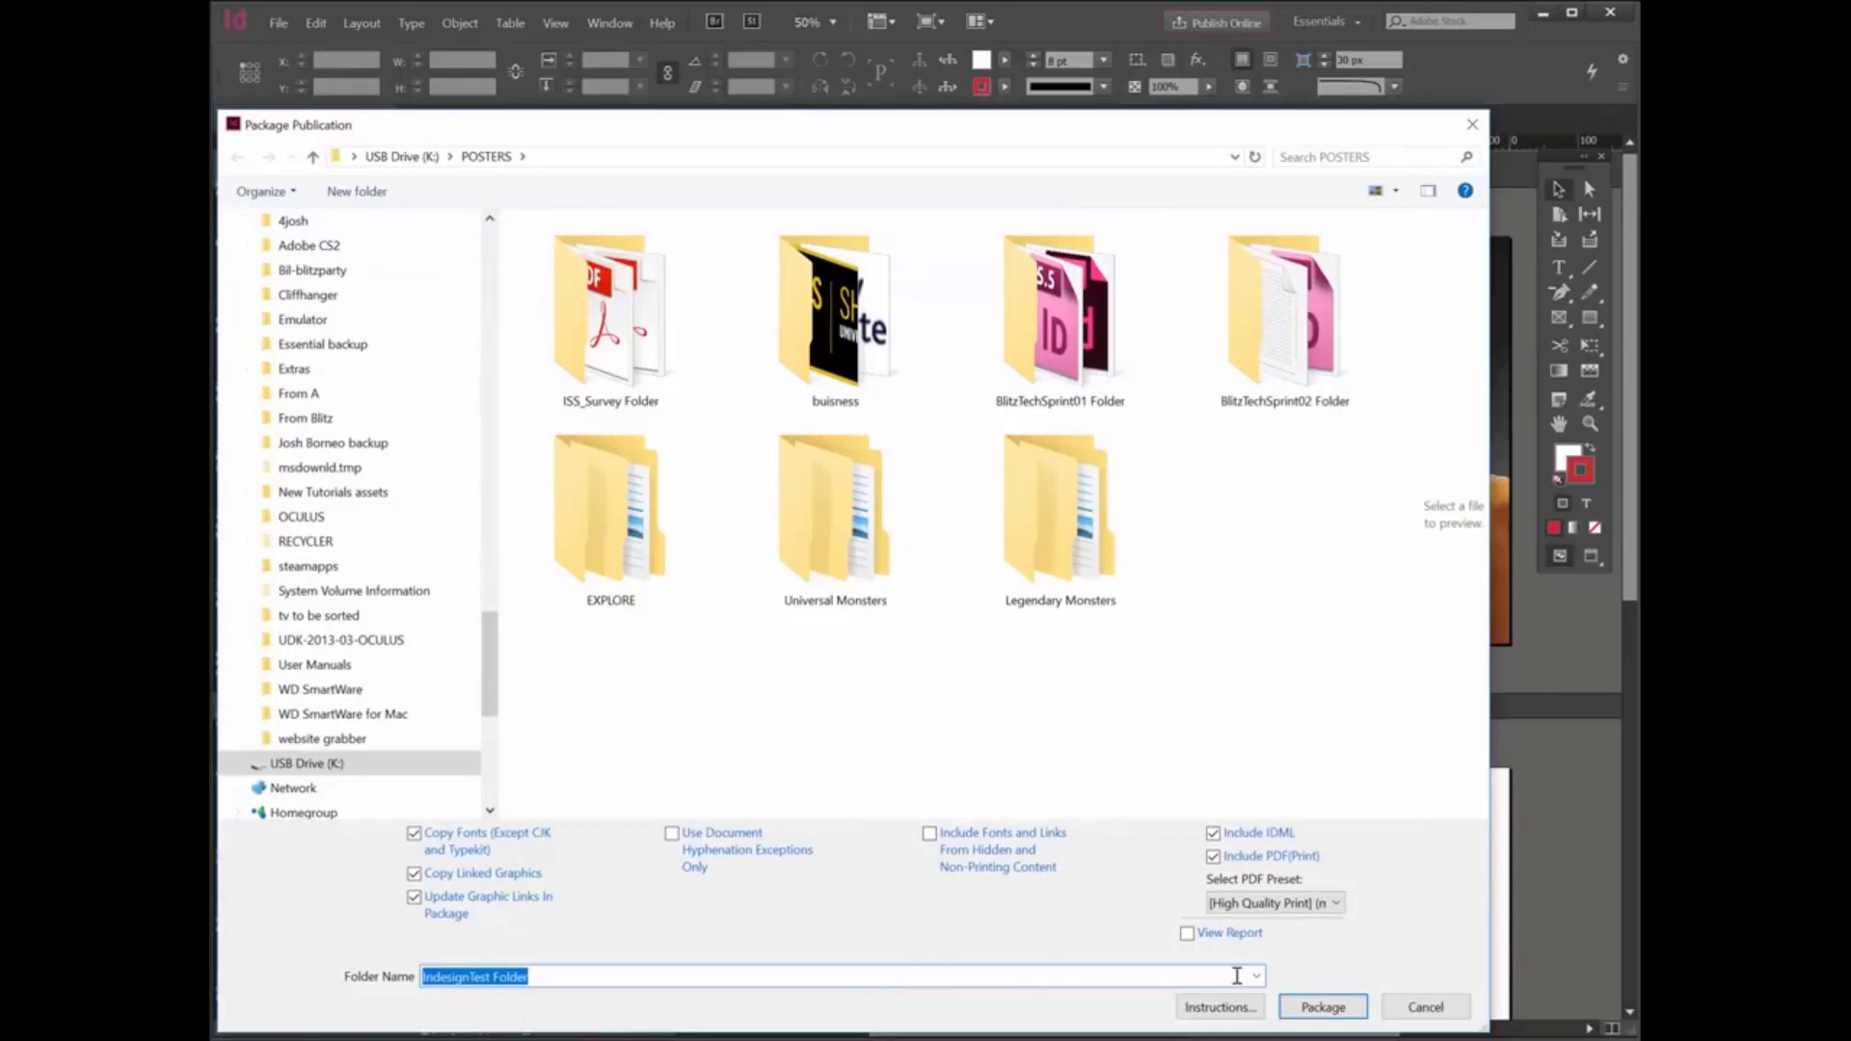
click(1325, 1008)
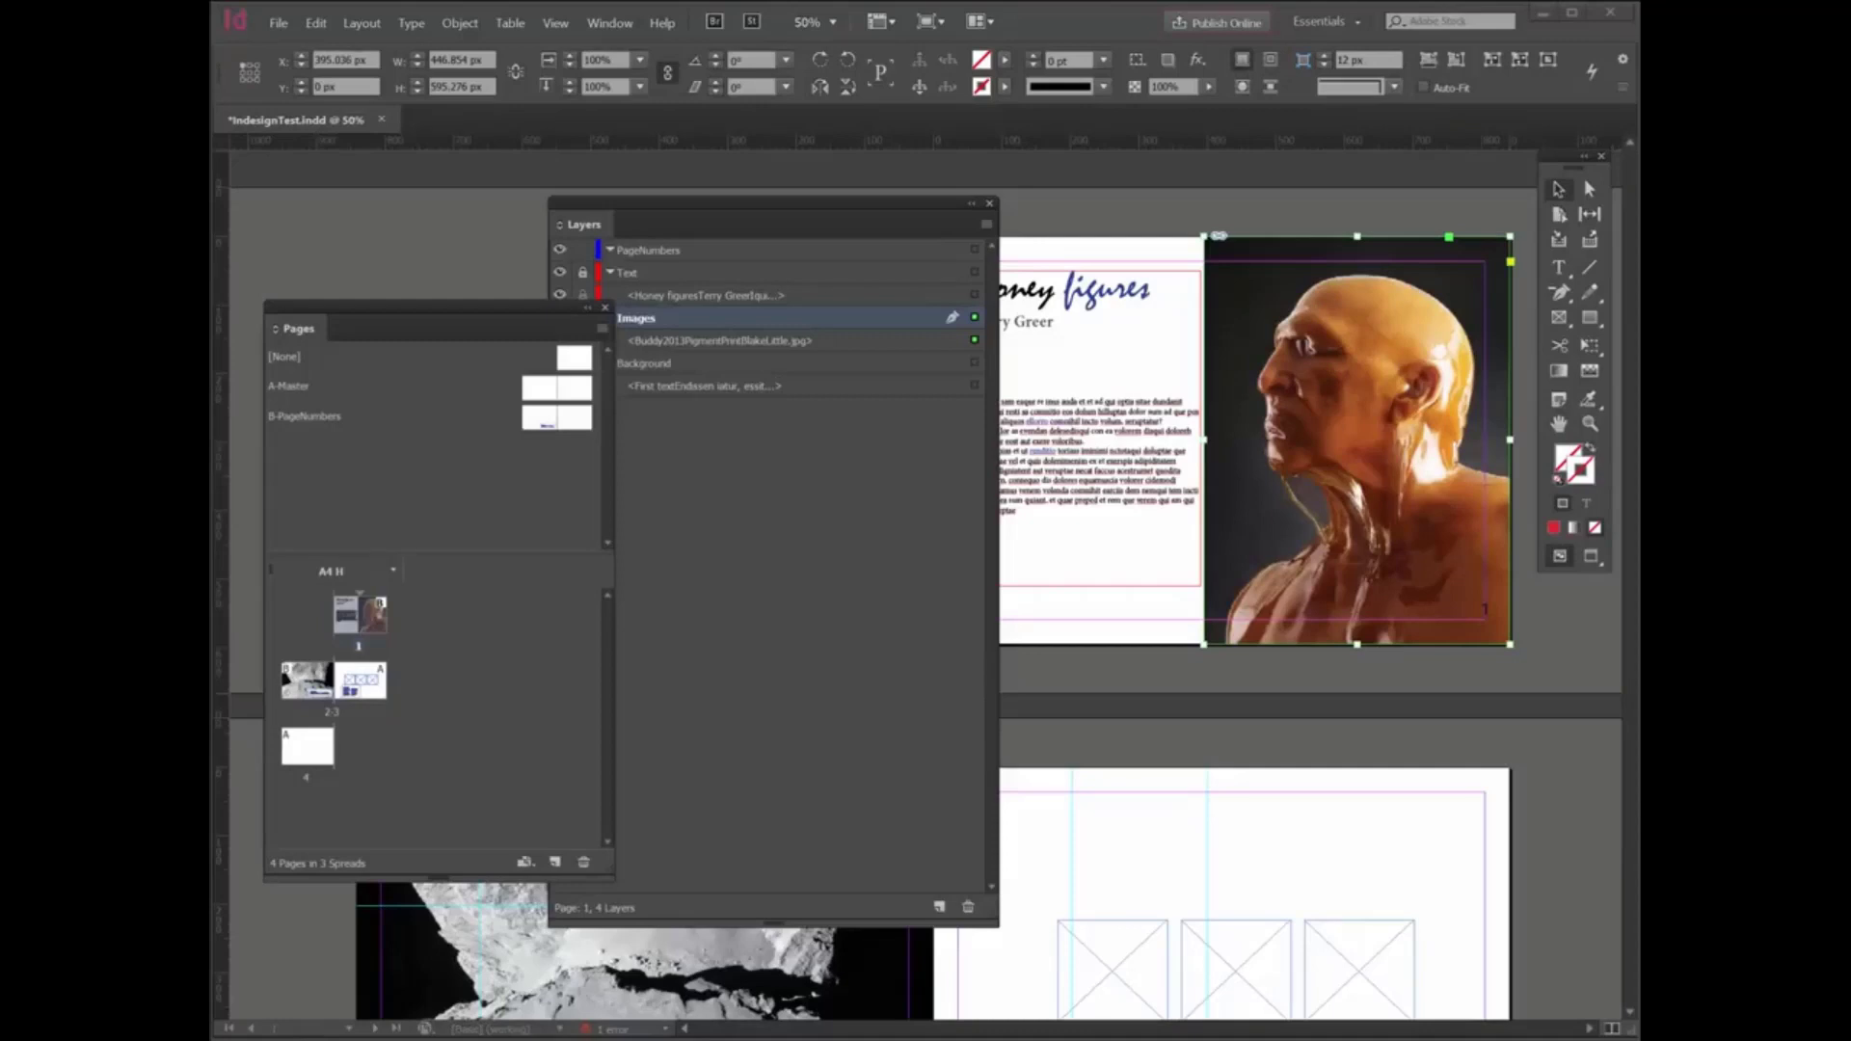
- Switch to File Explorer showing the POSTERS folder, bring its window fully into view and open IndesignTest Folder
key(super)
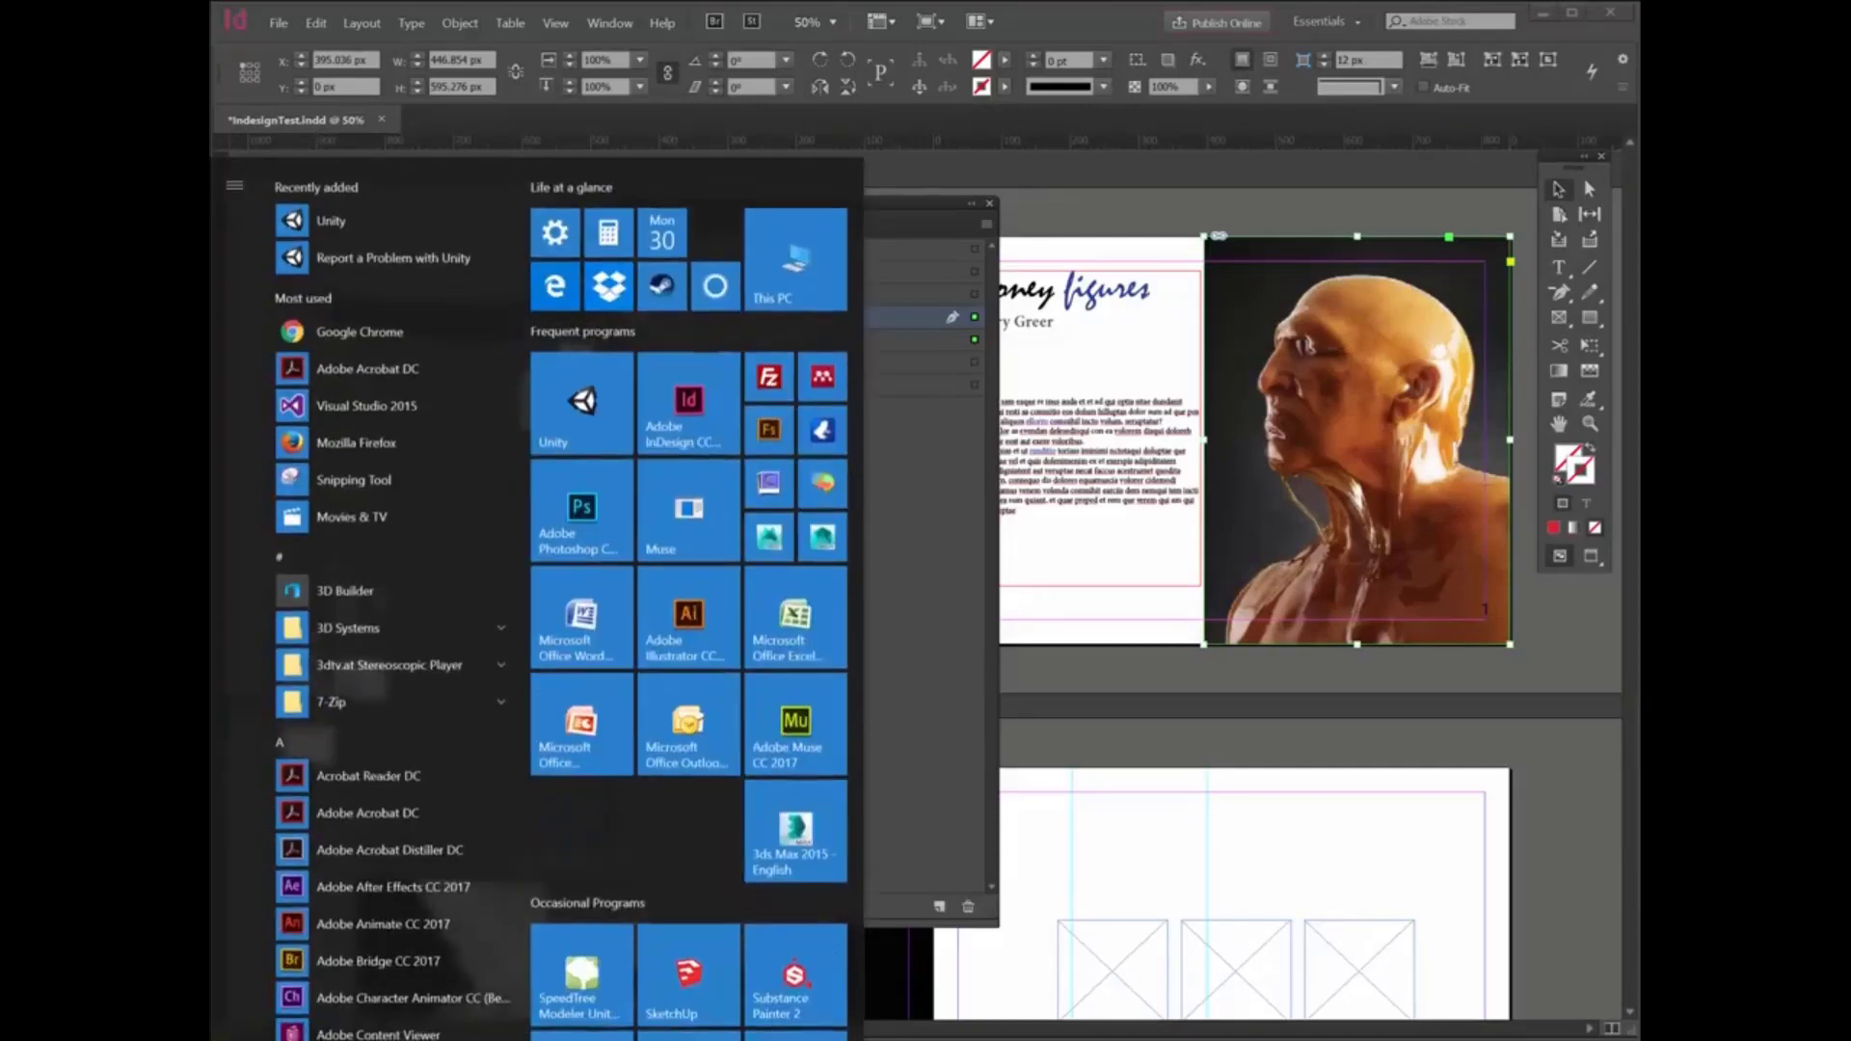
key(super)
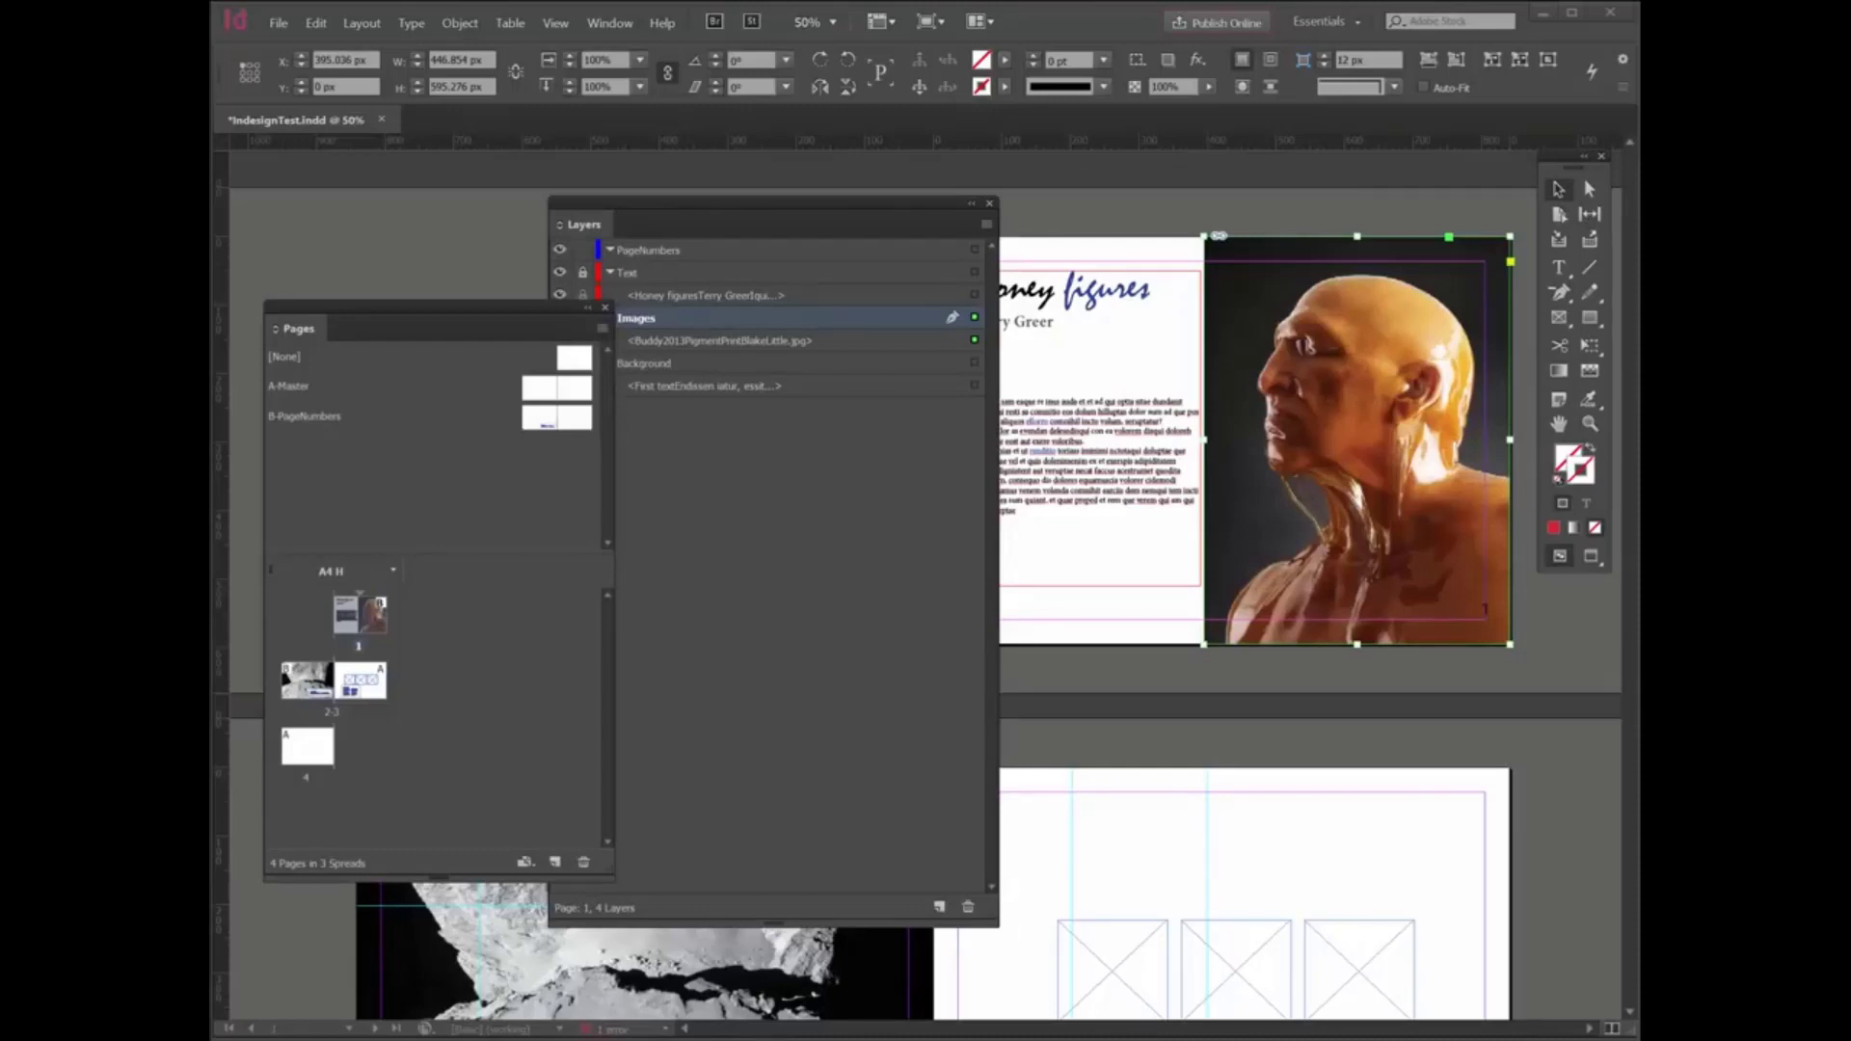
drag(1639, 175, 921, 65)
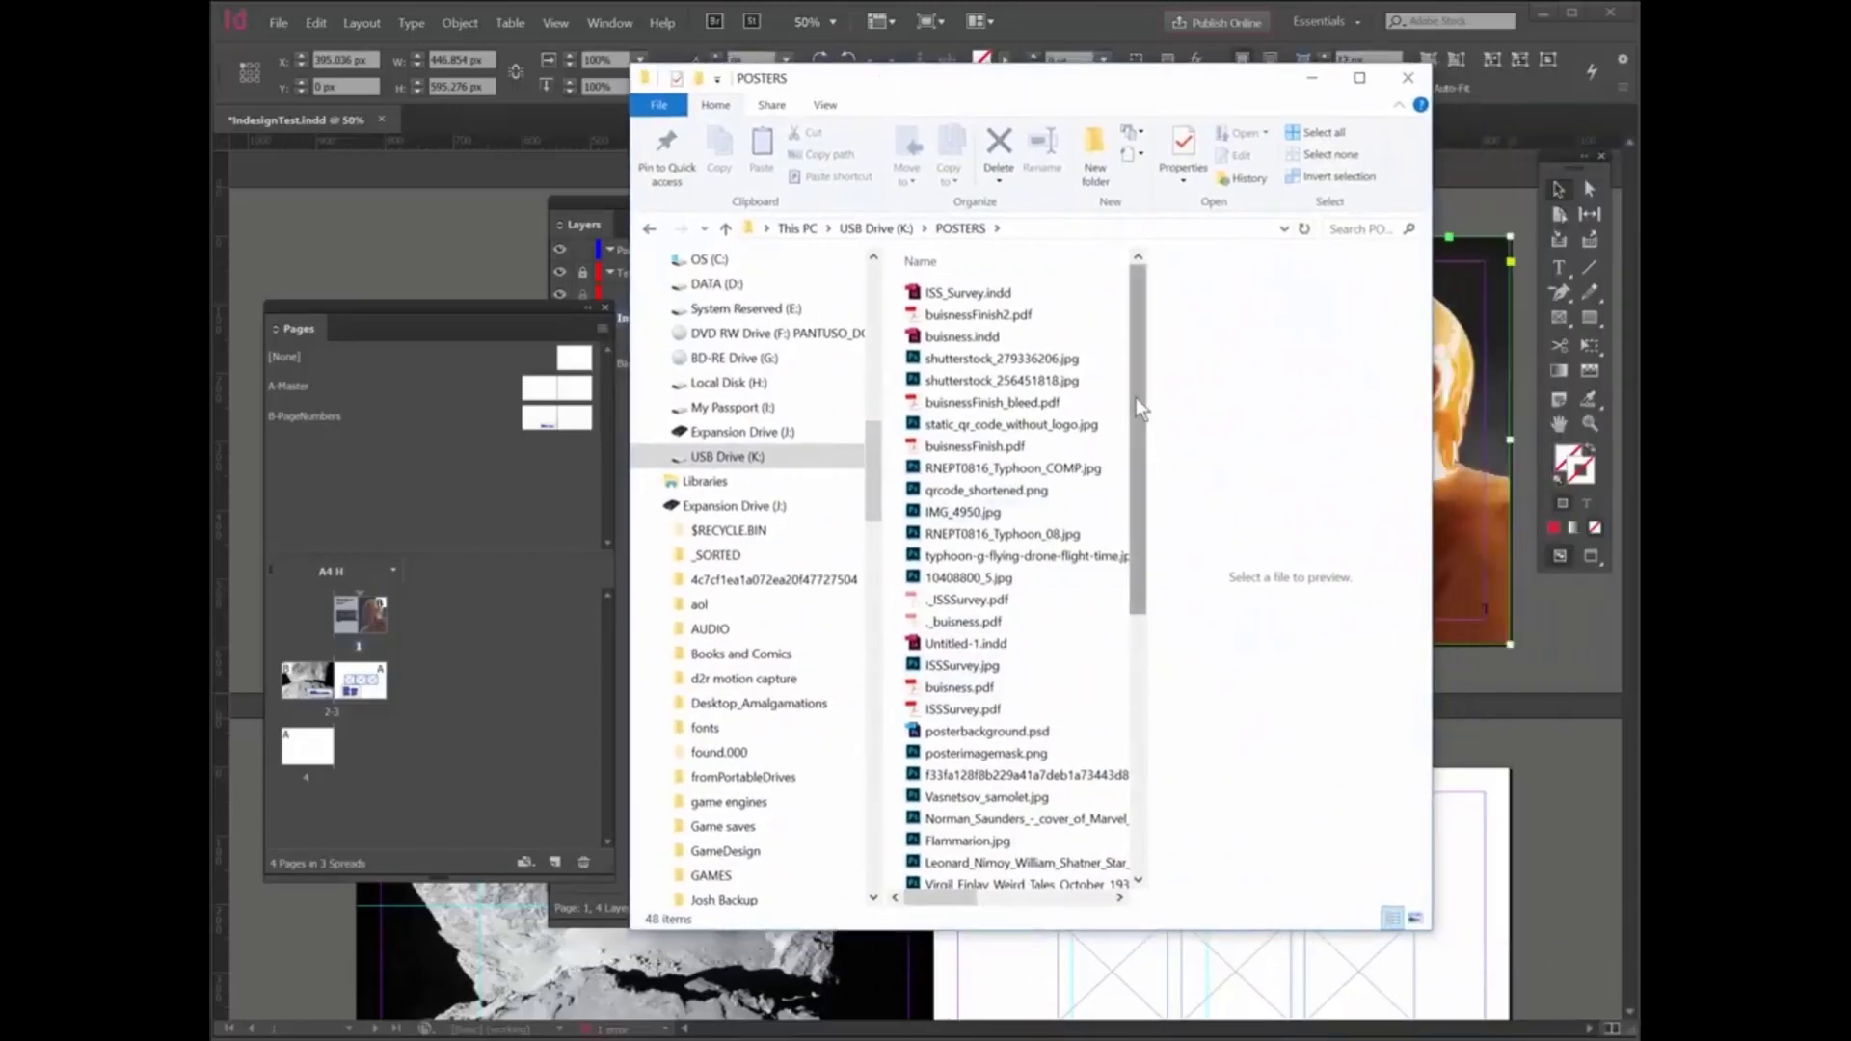
drag(1136, 397, 1135, 811)
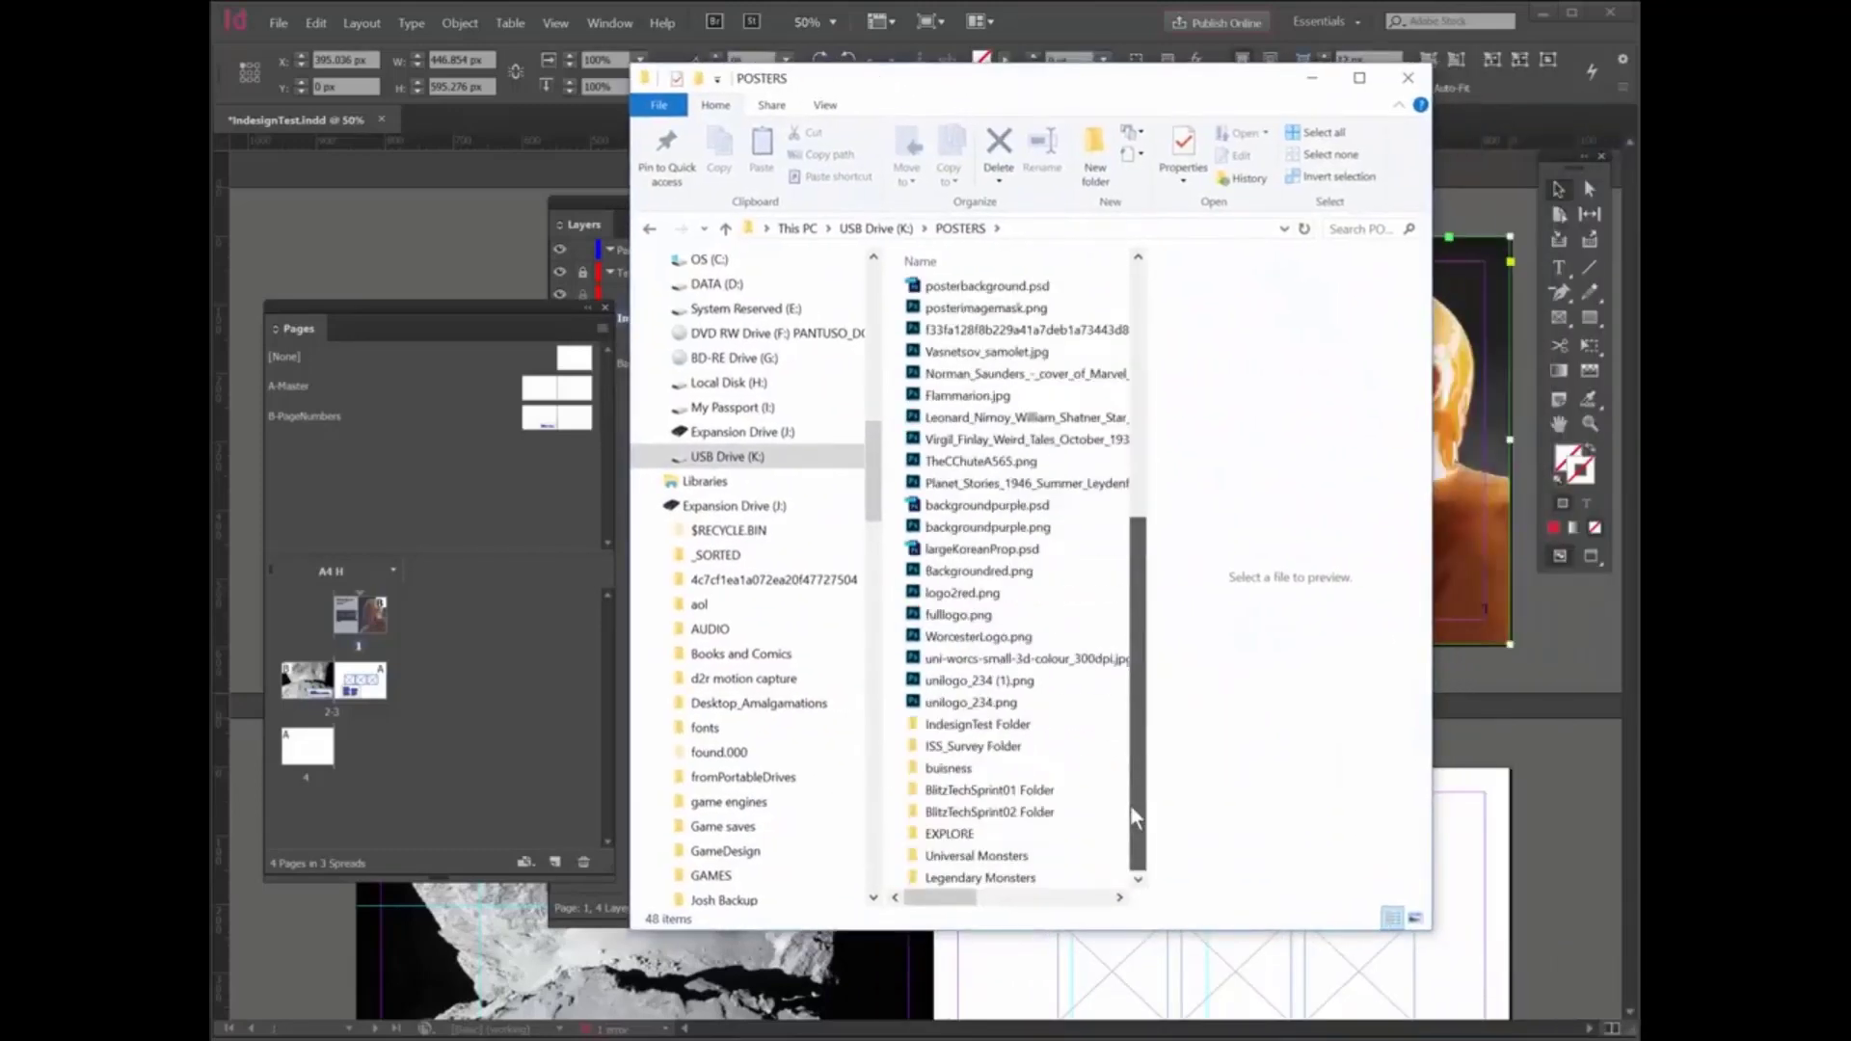
double_click(973, 724)
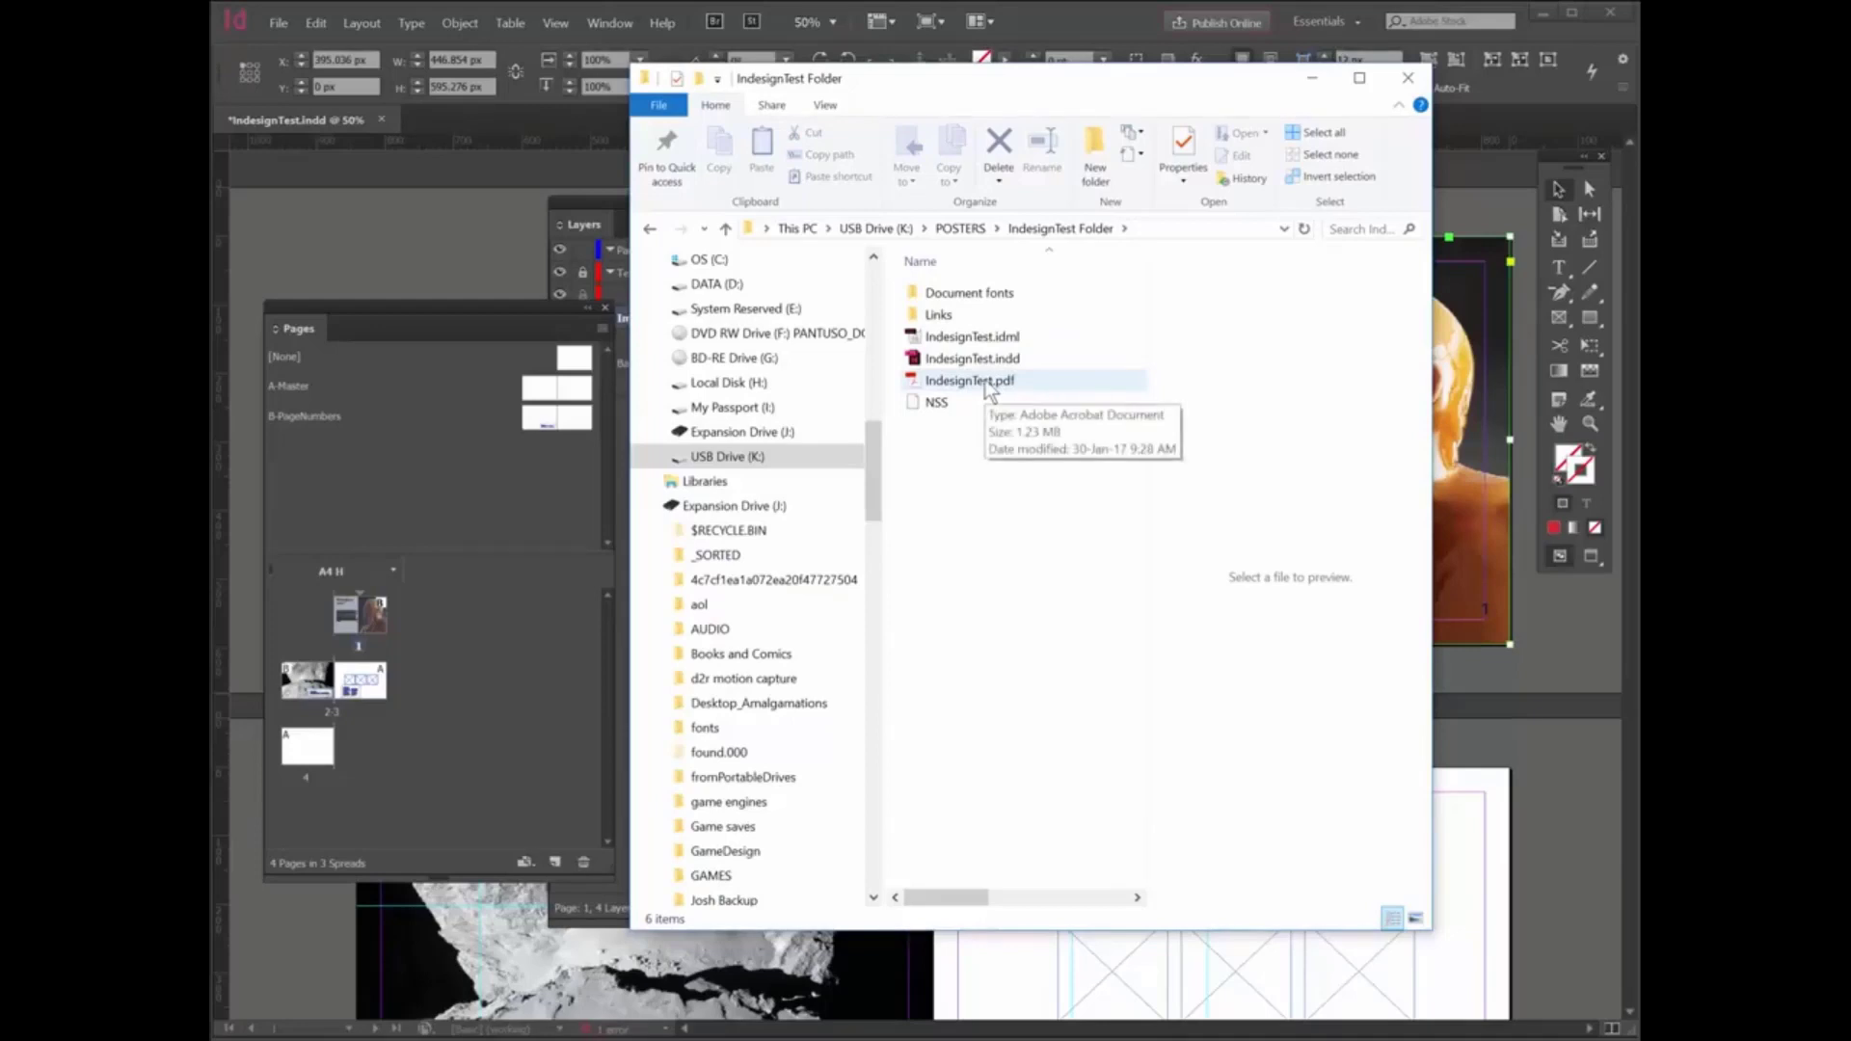
- Inspect the package's Links and Document fonts folders, return to the package folder and close File Explorer
double_click(951, 315)
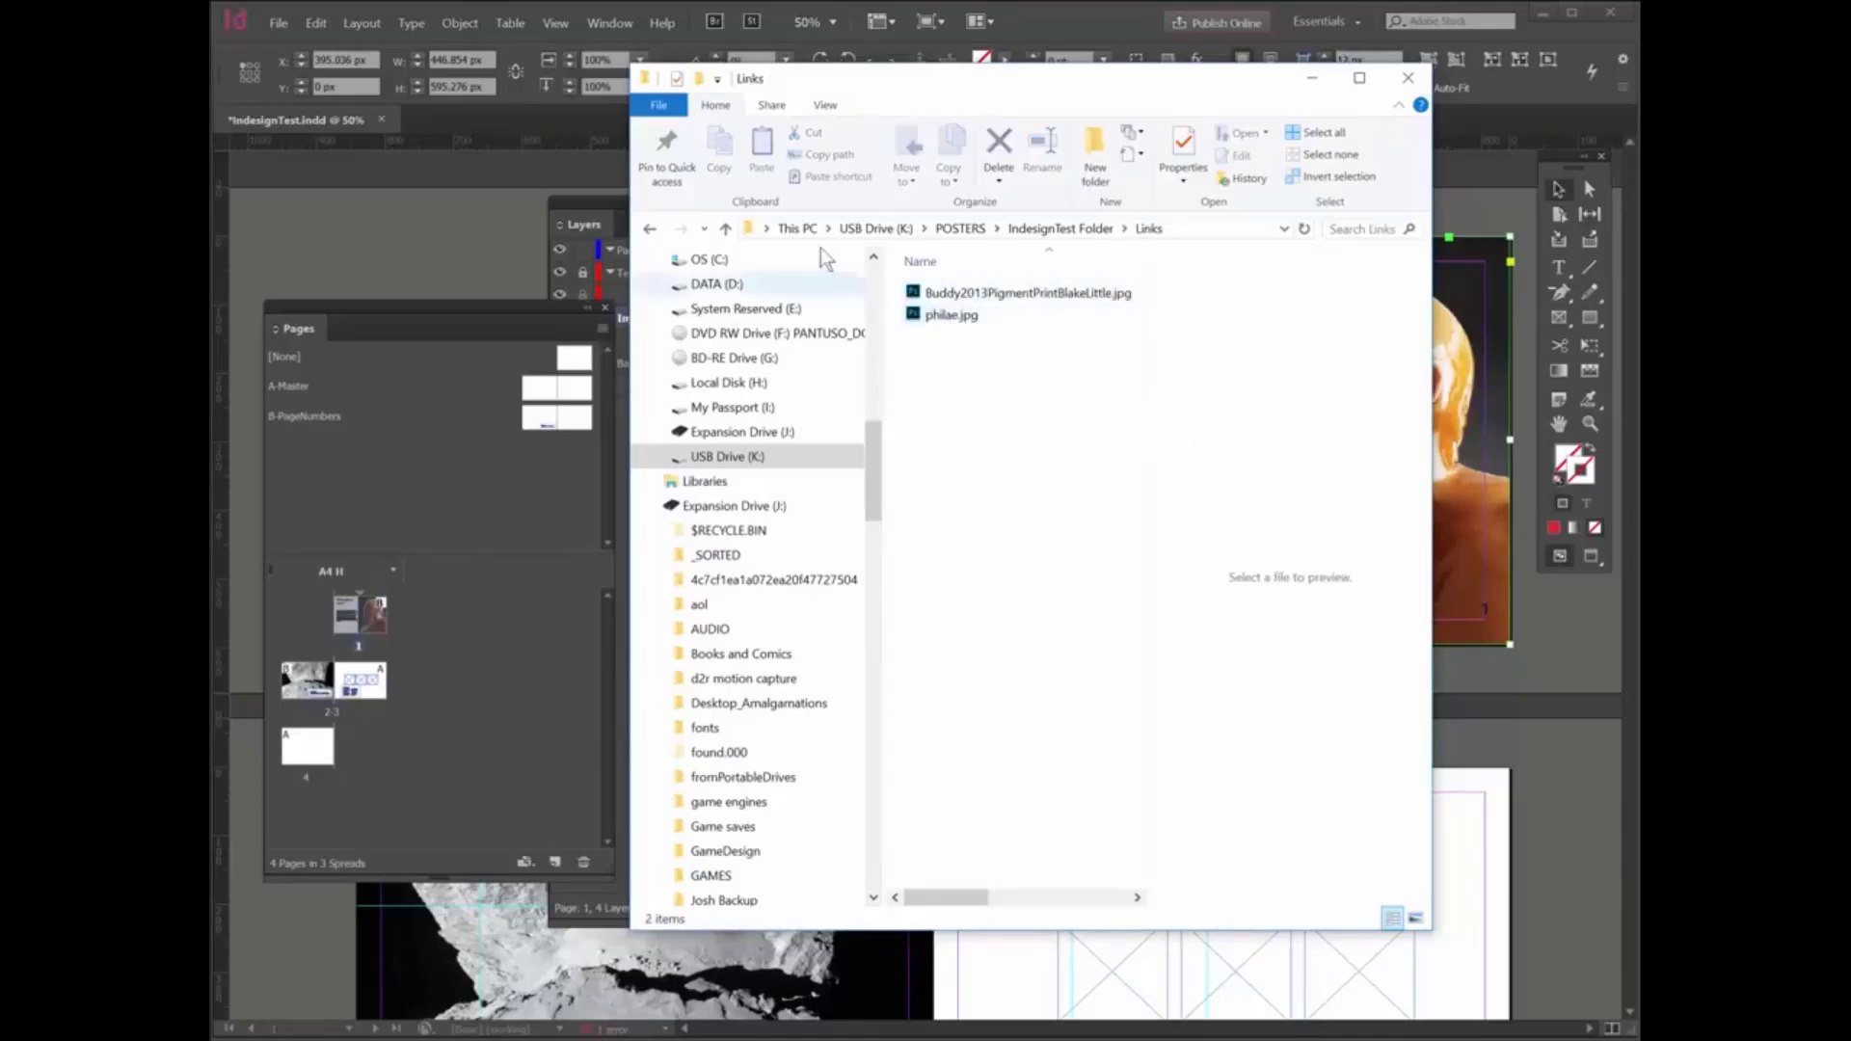
click(726, 231)
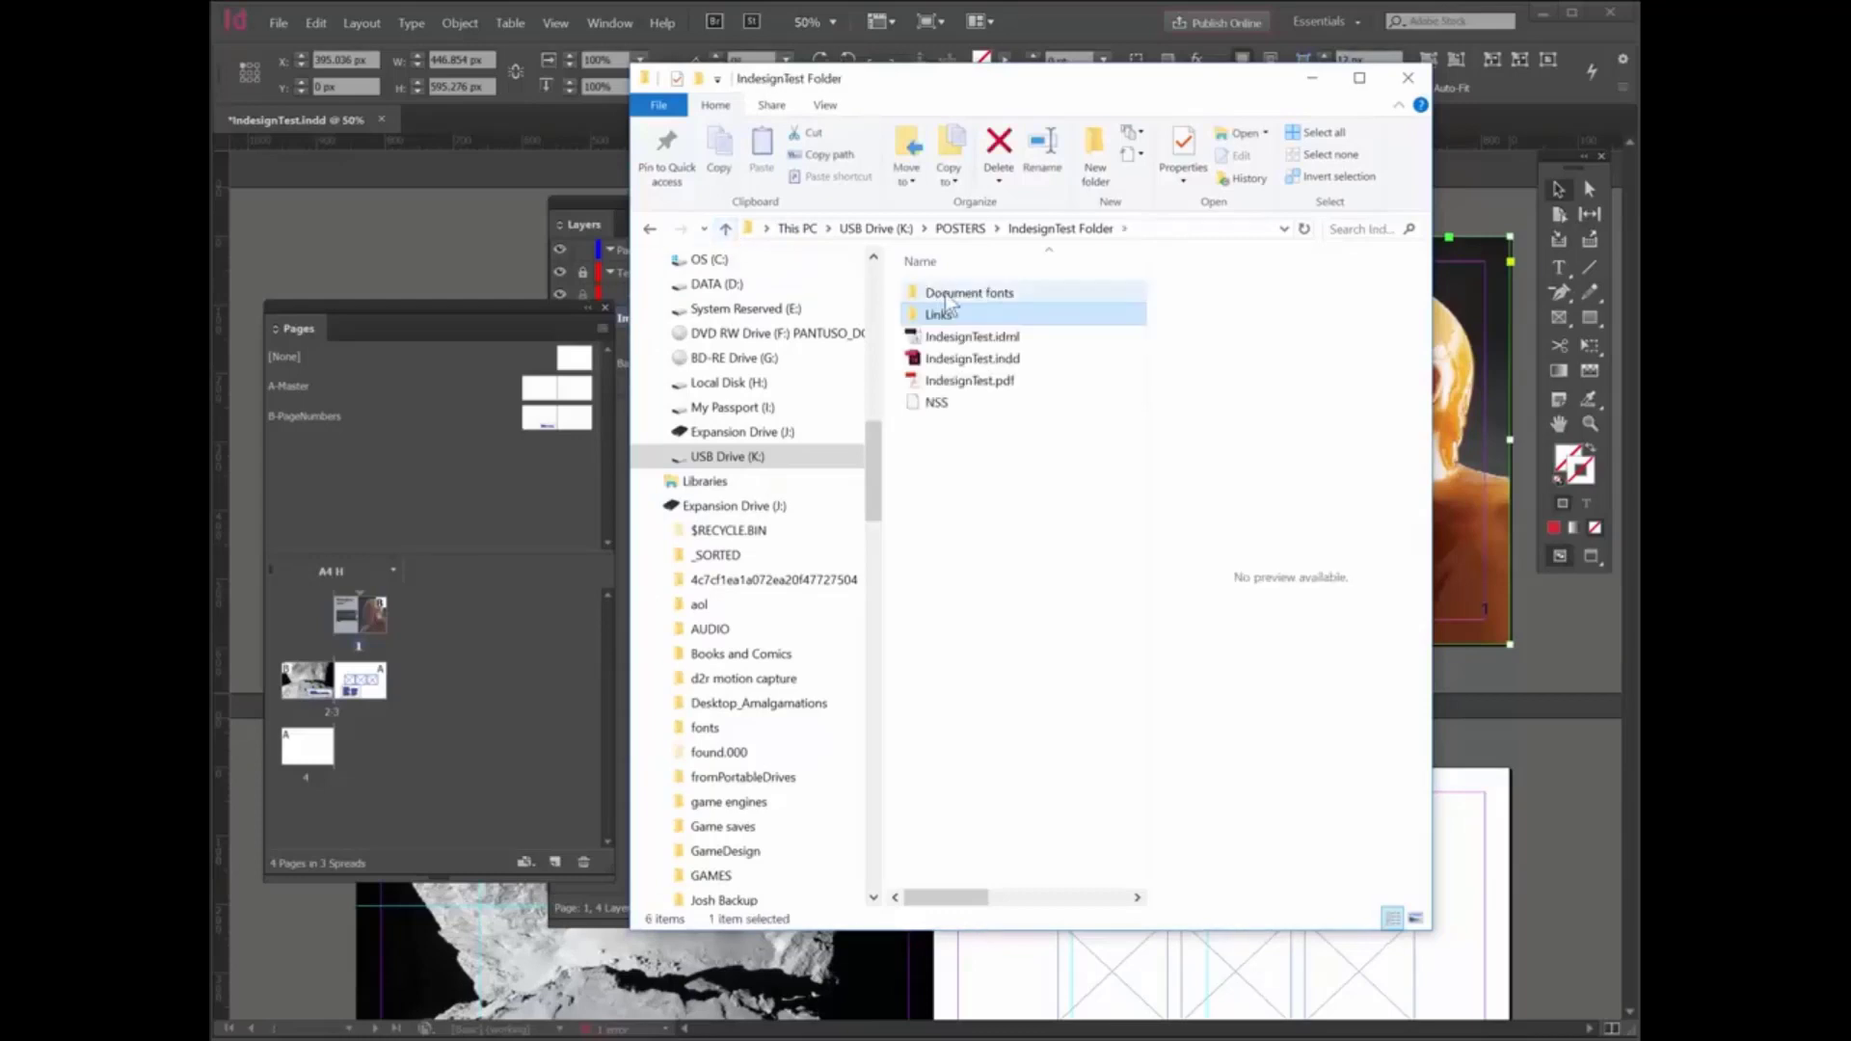
double_click(964, 292)
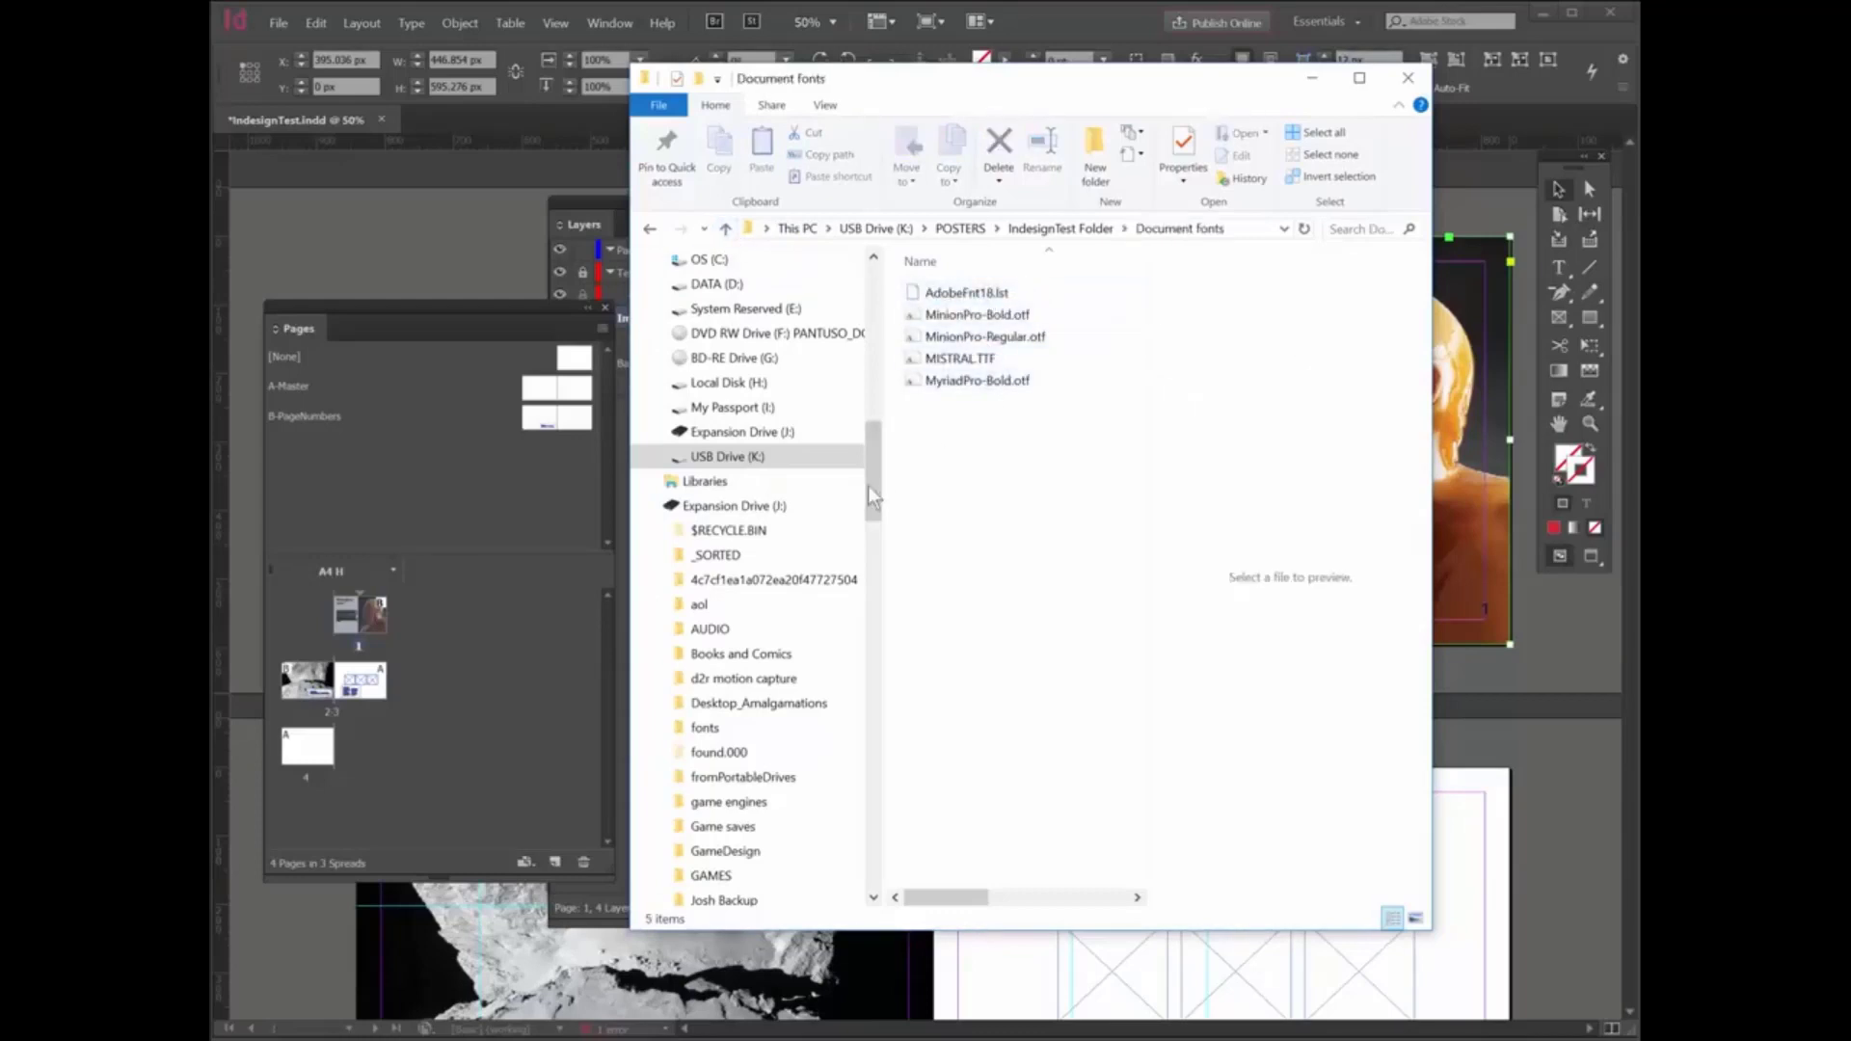
click(727, 230)
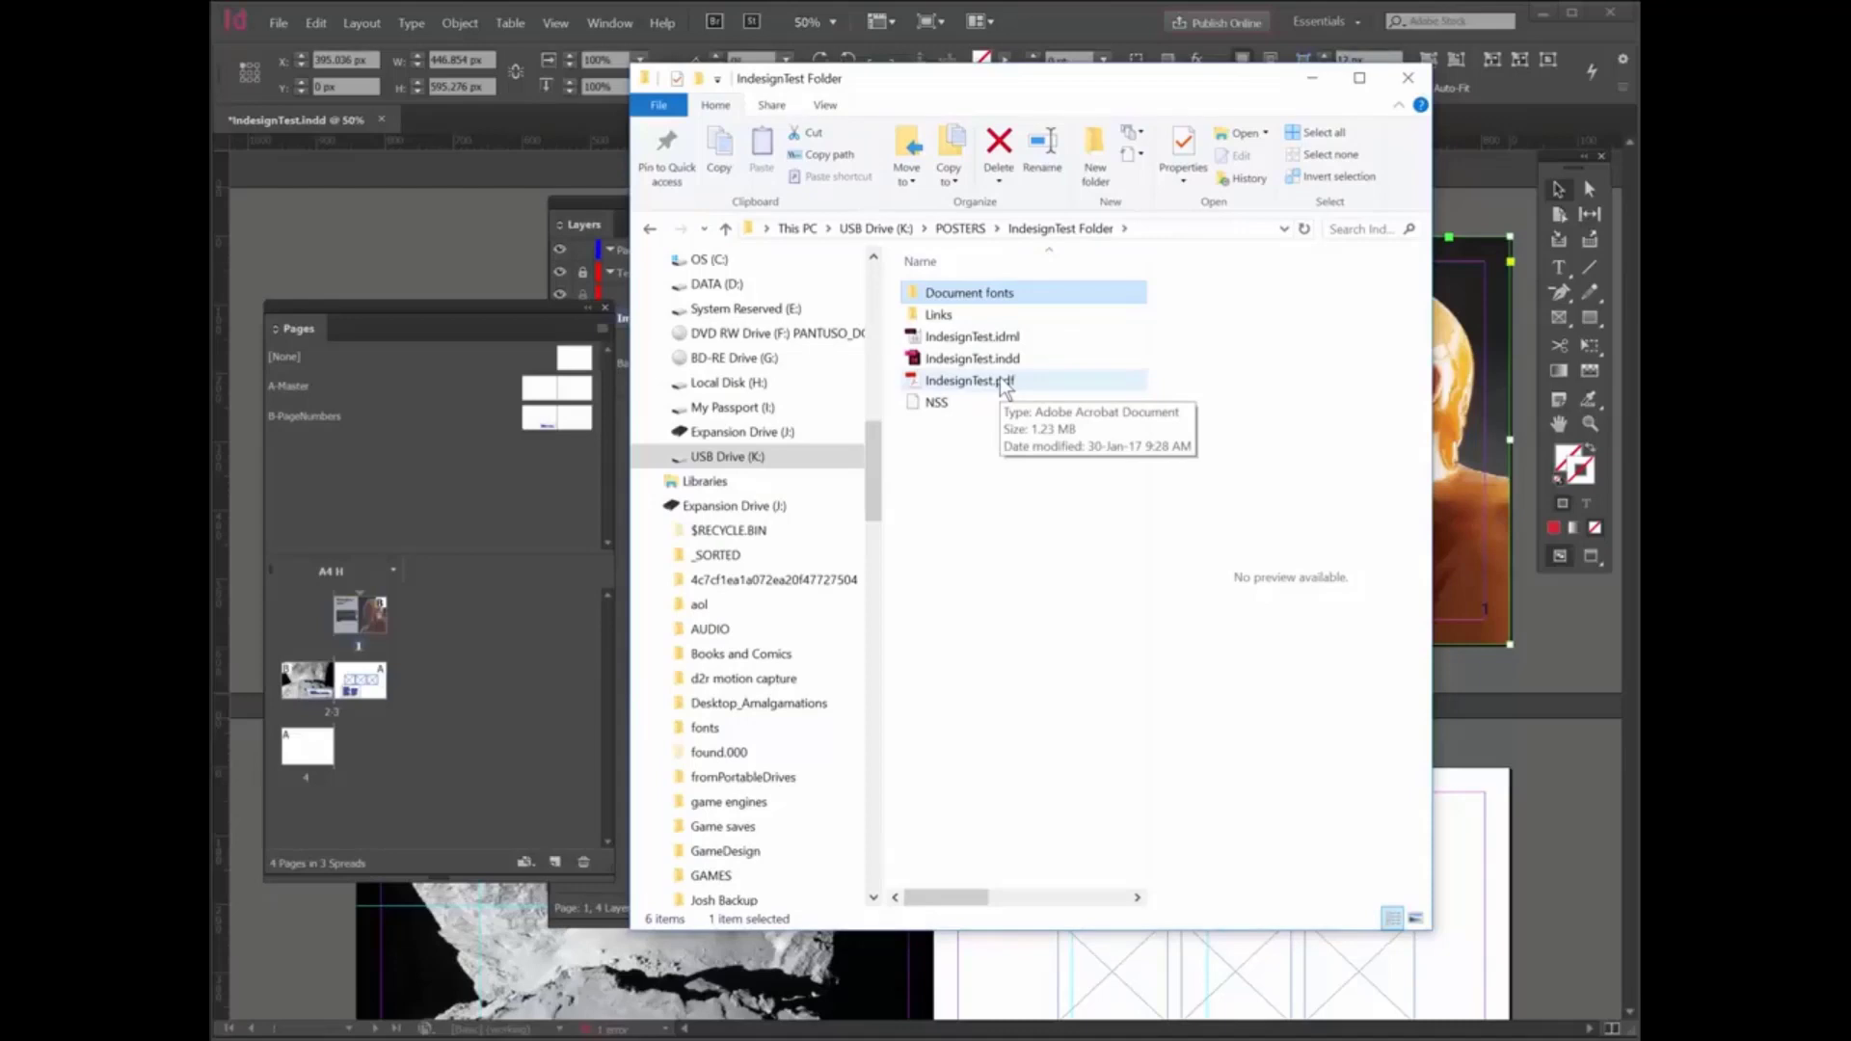
click(1408, 79)
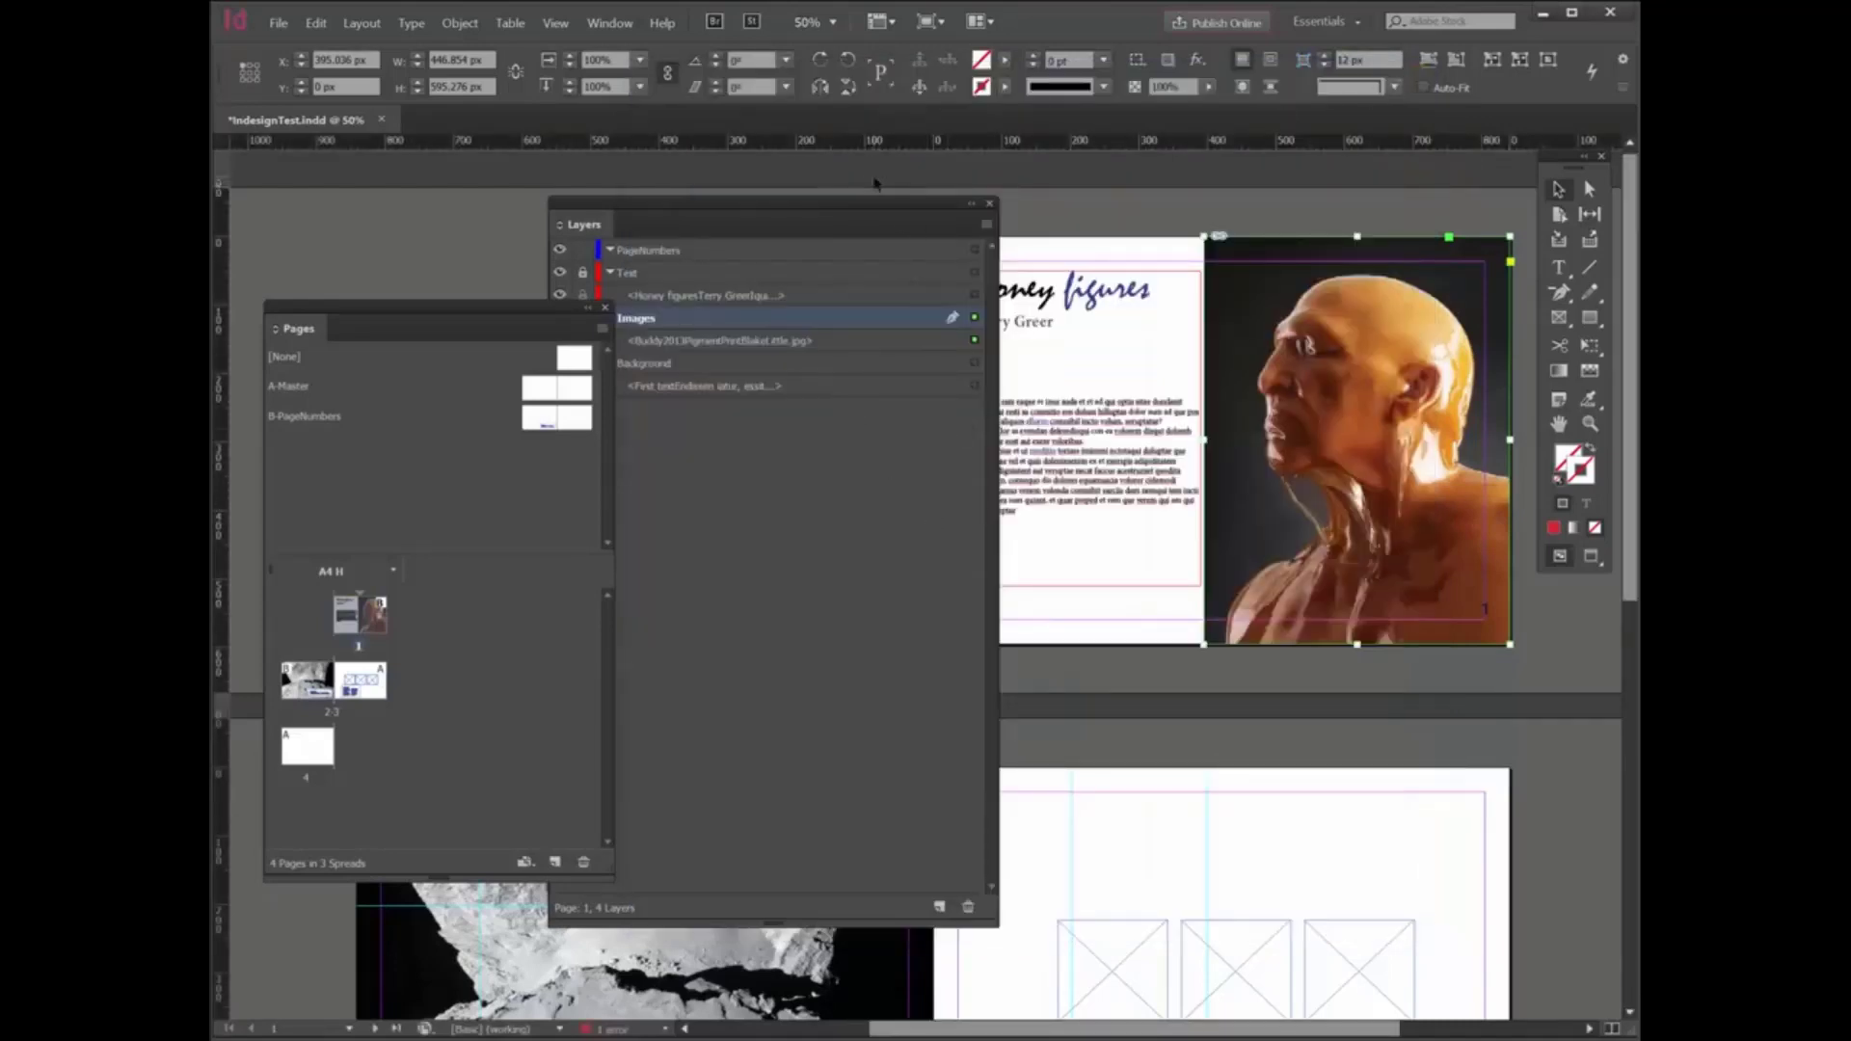
- Move the Layers panel clear of the first page and magnify the portrait image to 200% to examine its display quality
drag(836, 198, 522, 199)
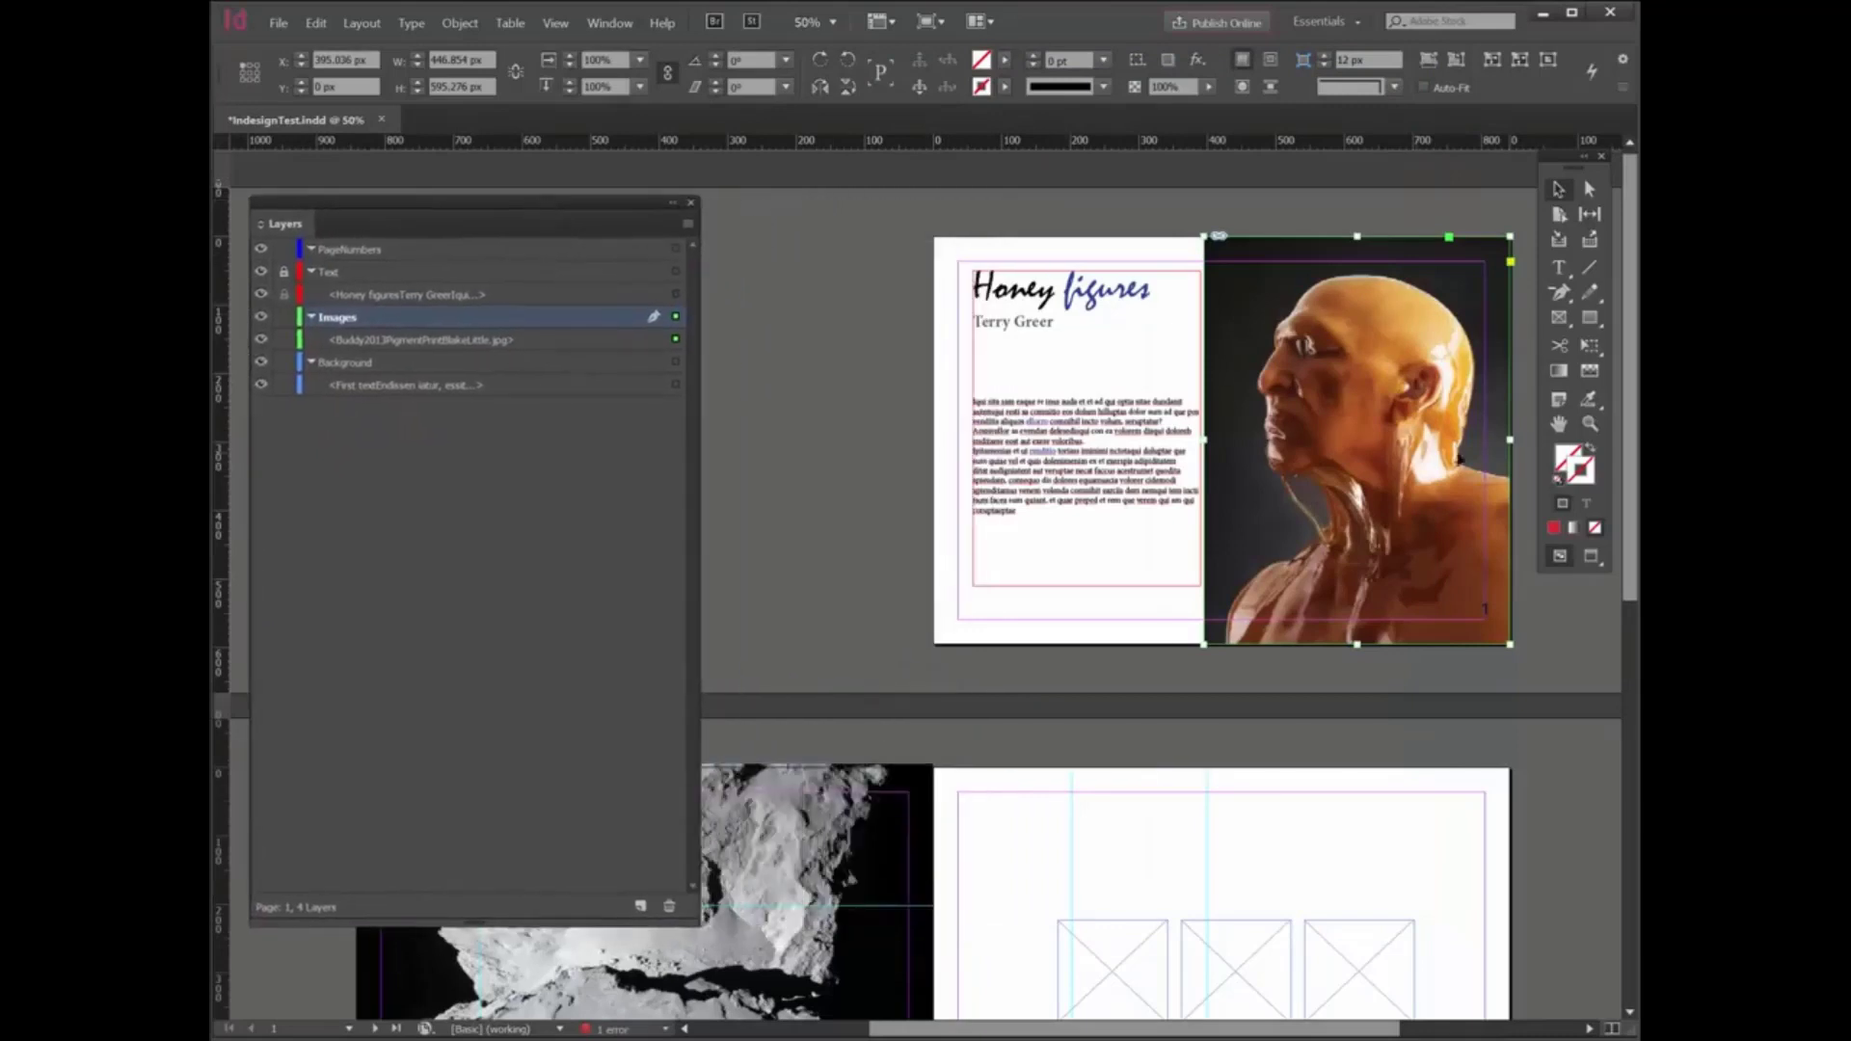
click(1588, 423)
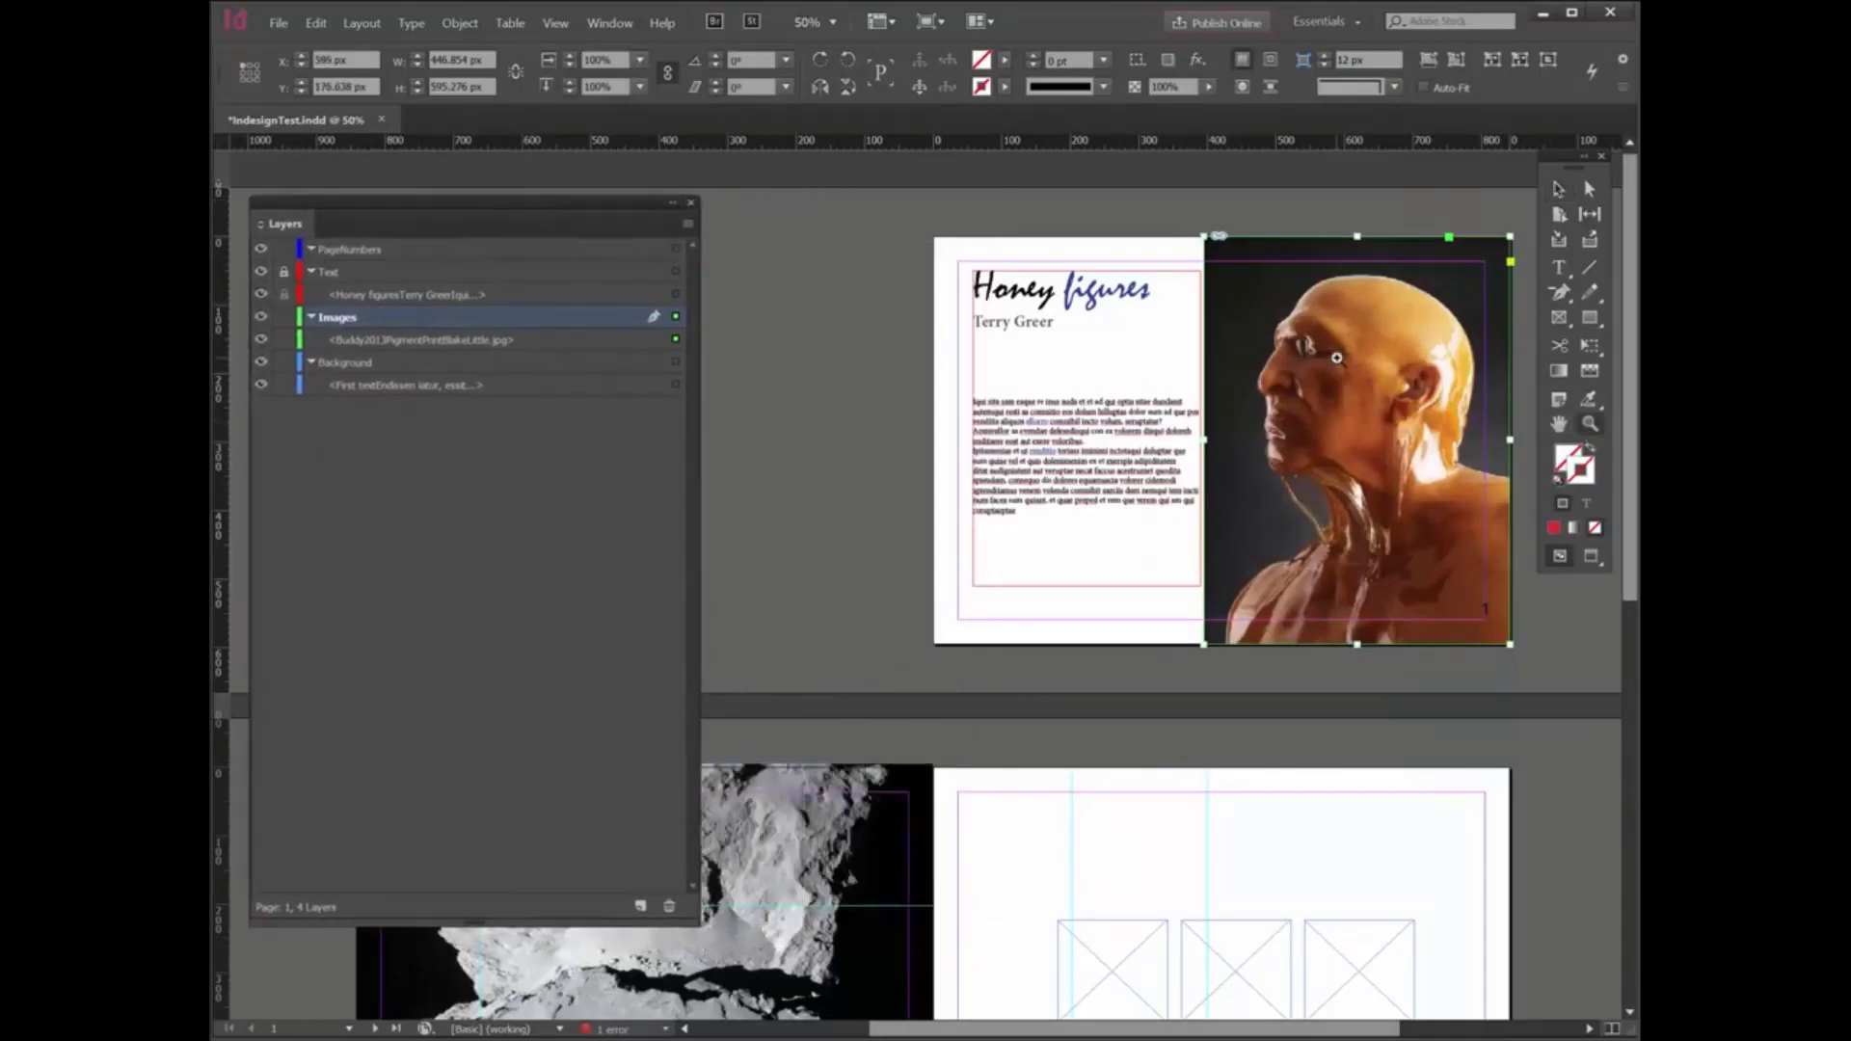
click(1336, 362)
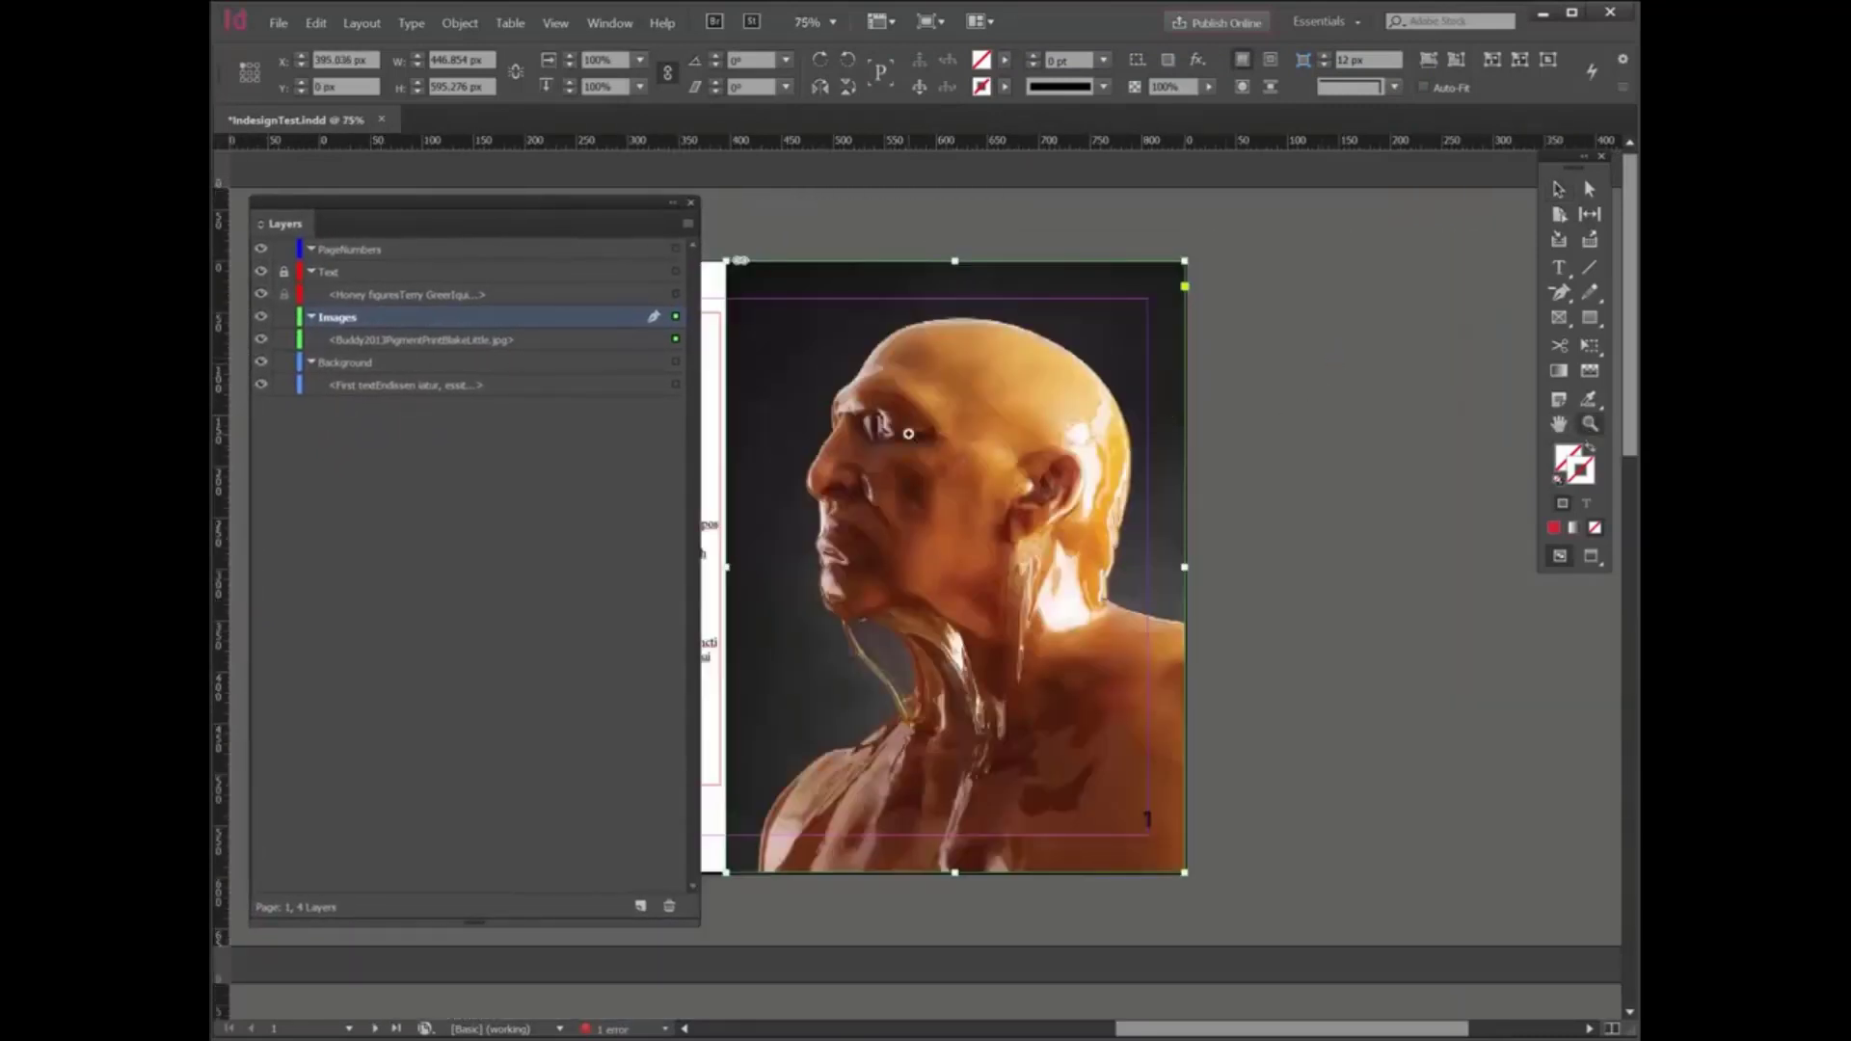
click(877, 464)
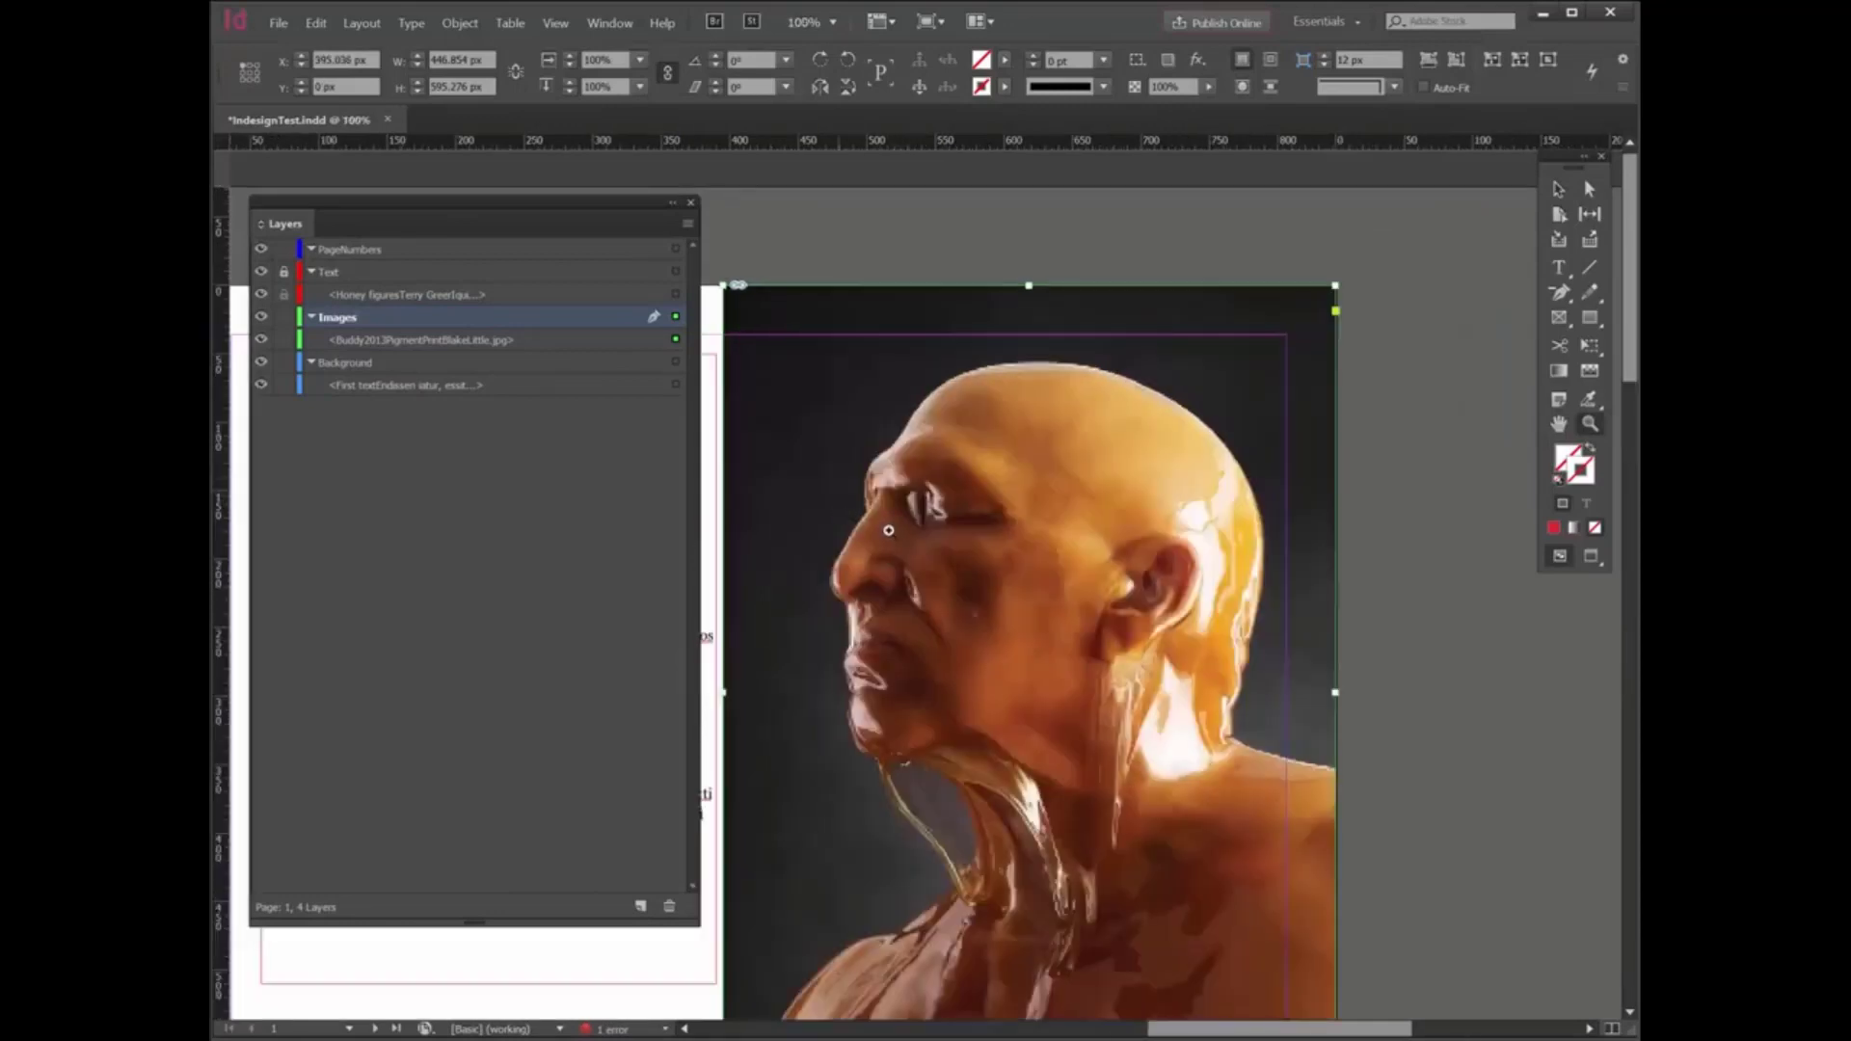
click(1010, 579)
click(813, 665)
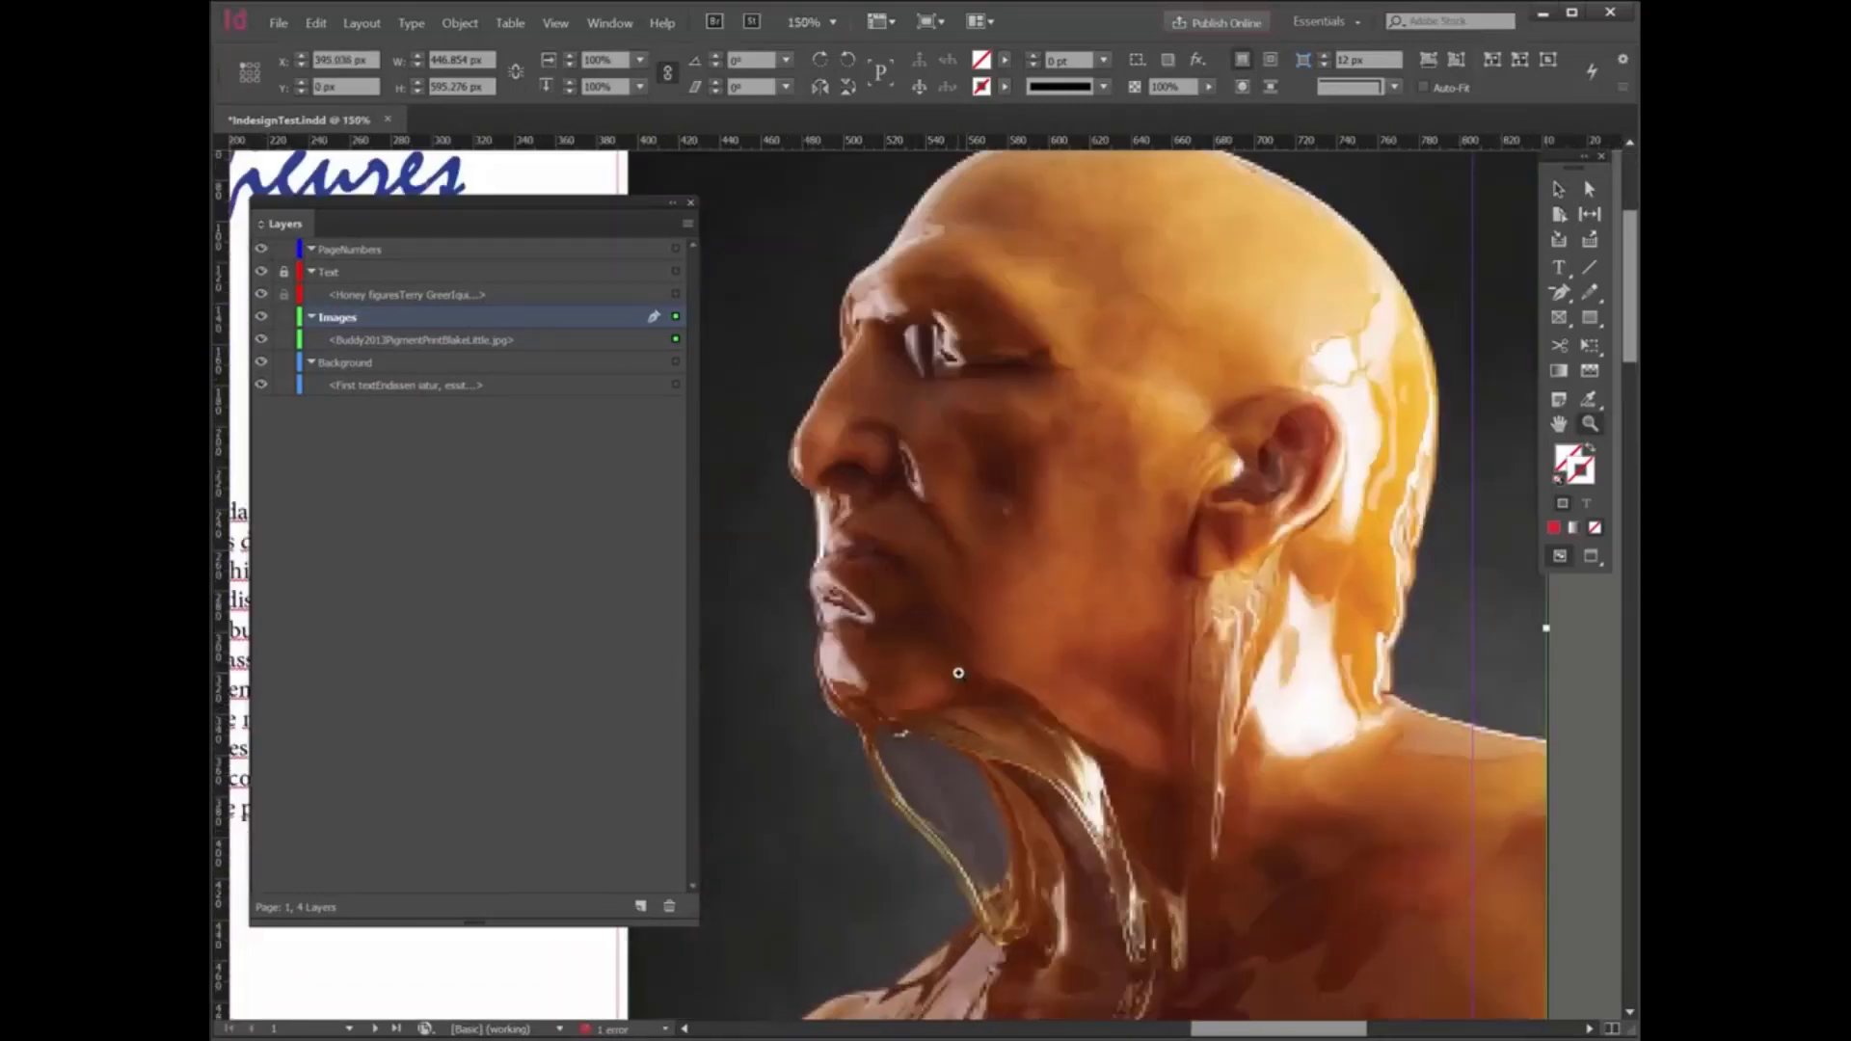
click(844, 463)
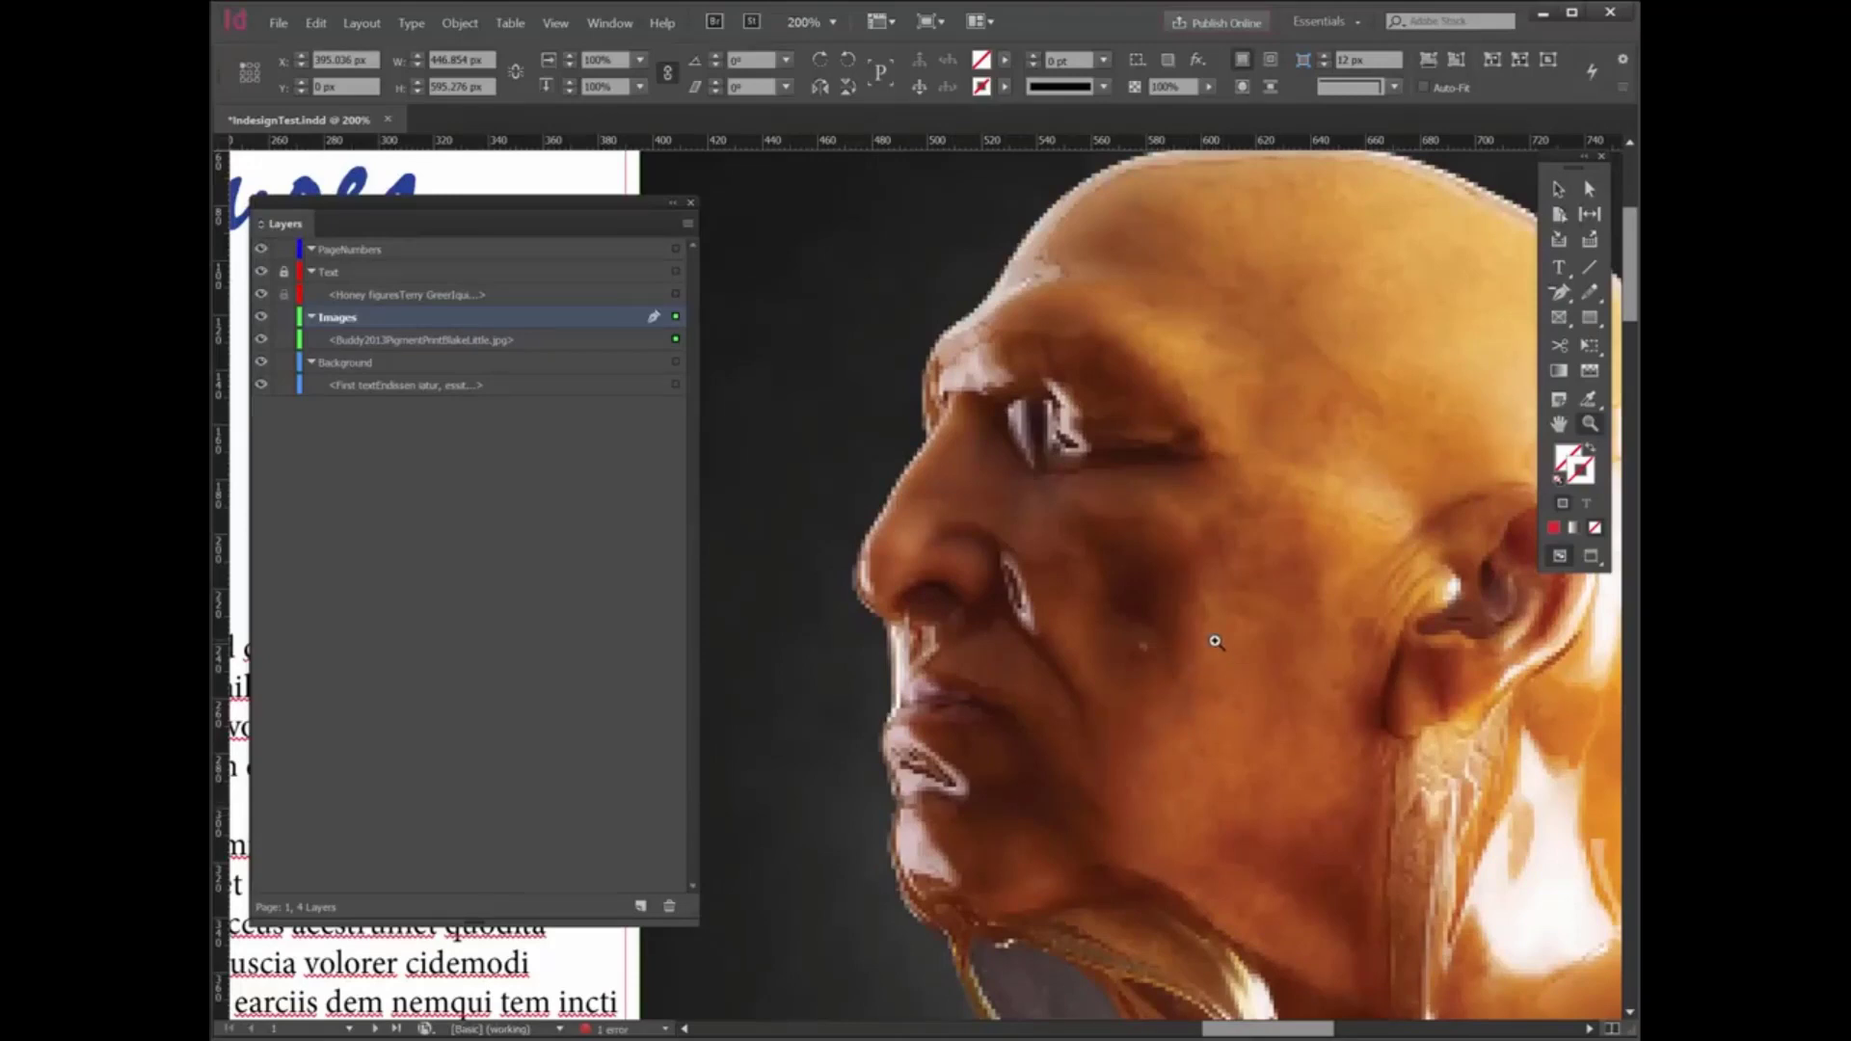
- Set the portrait image's display performance to High Quality Display
click(1560, 190)
right_click(1058, 352)
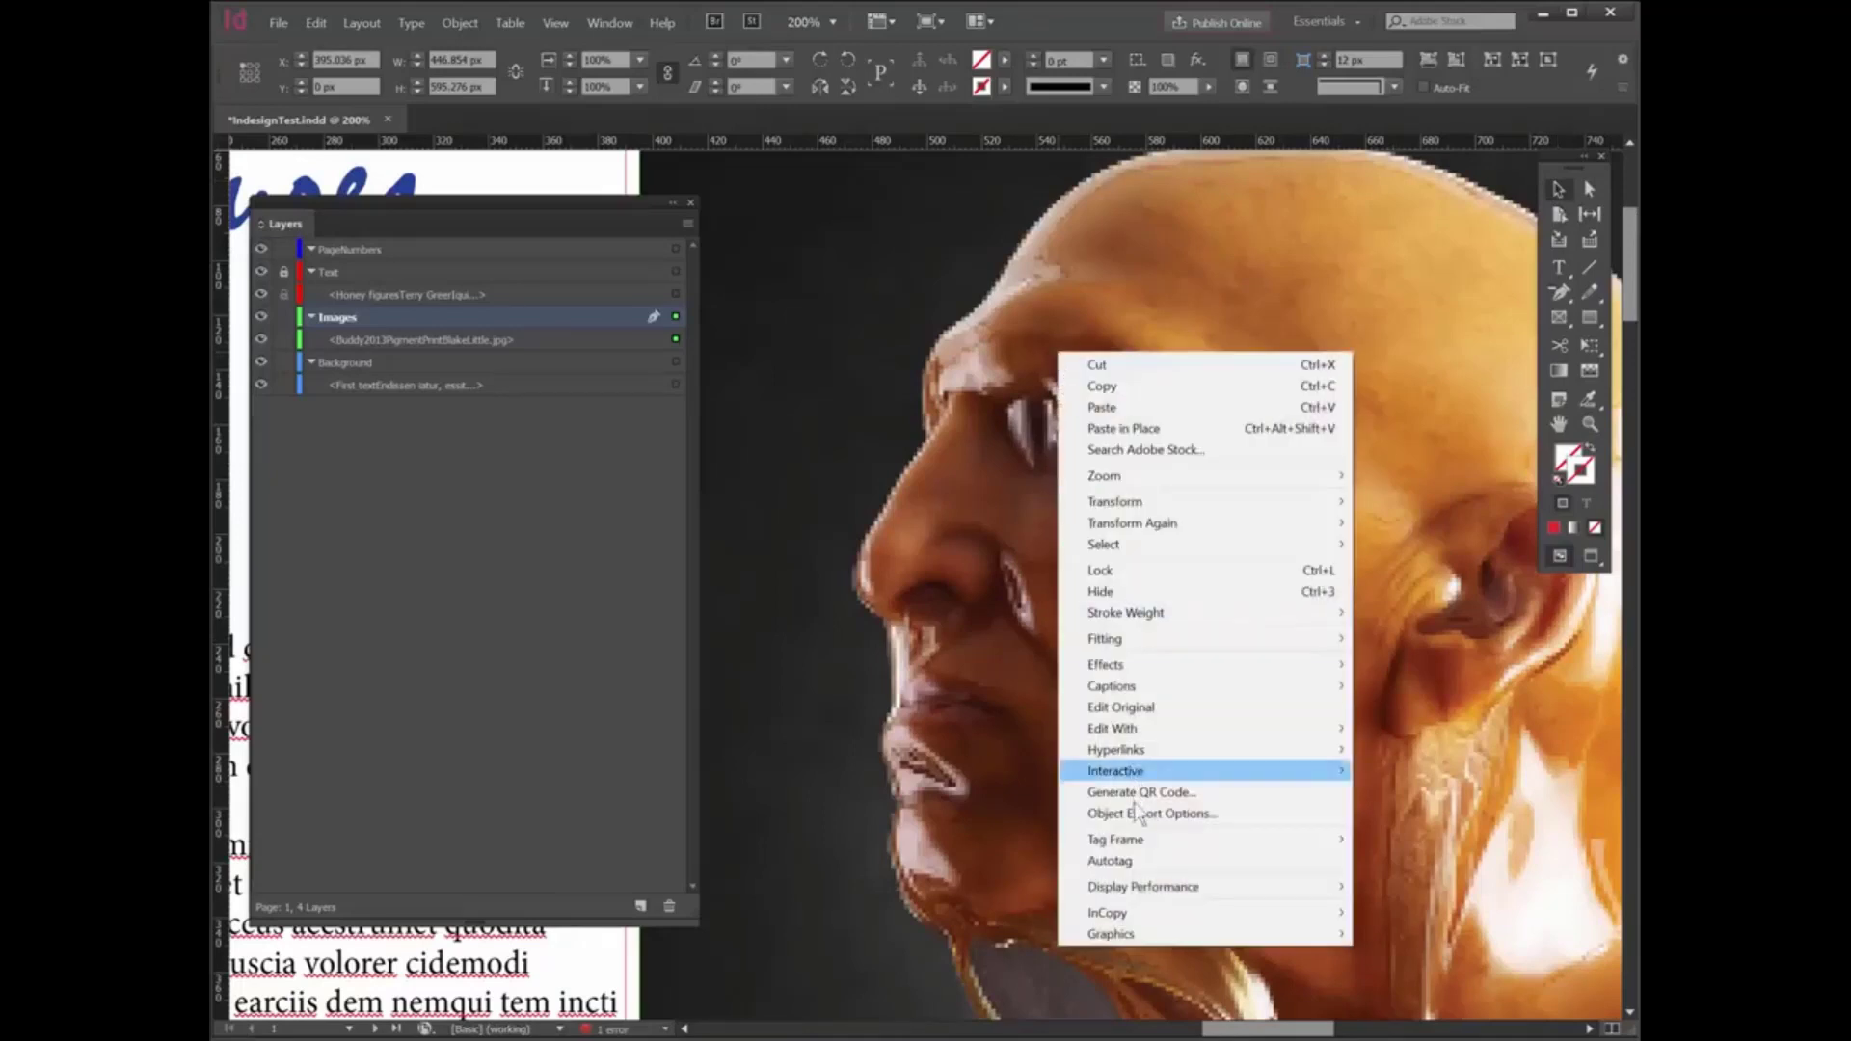
mouse_move(1140, 896)
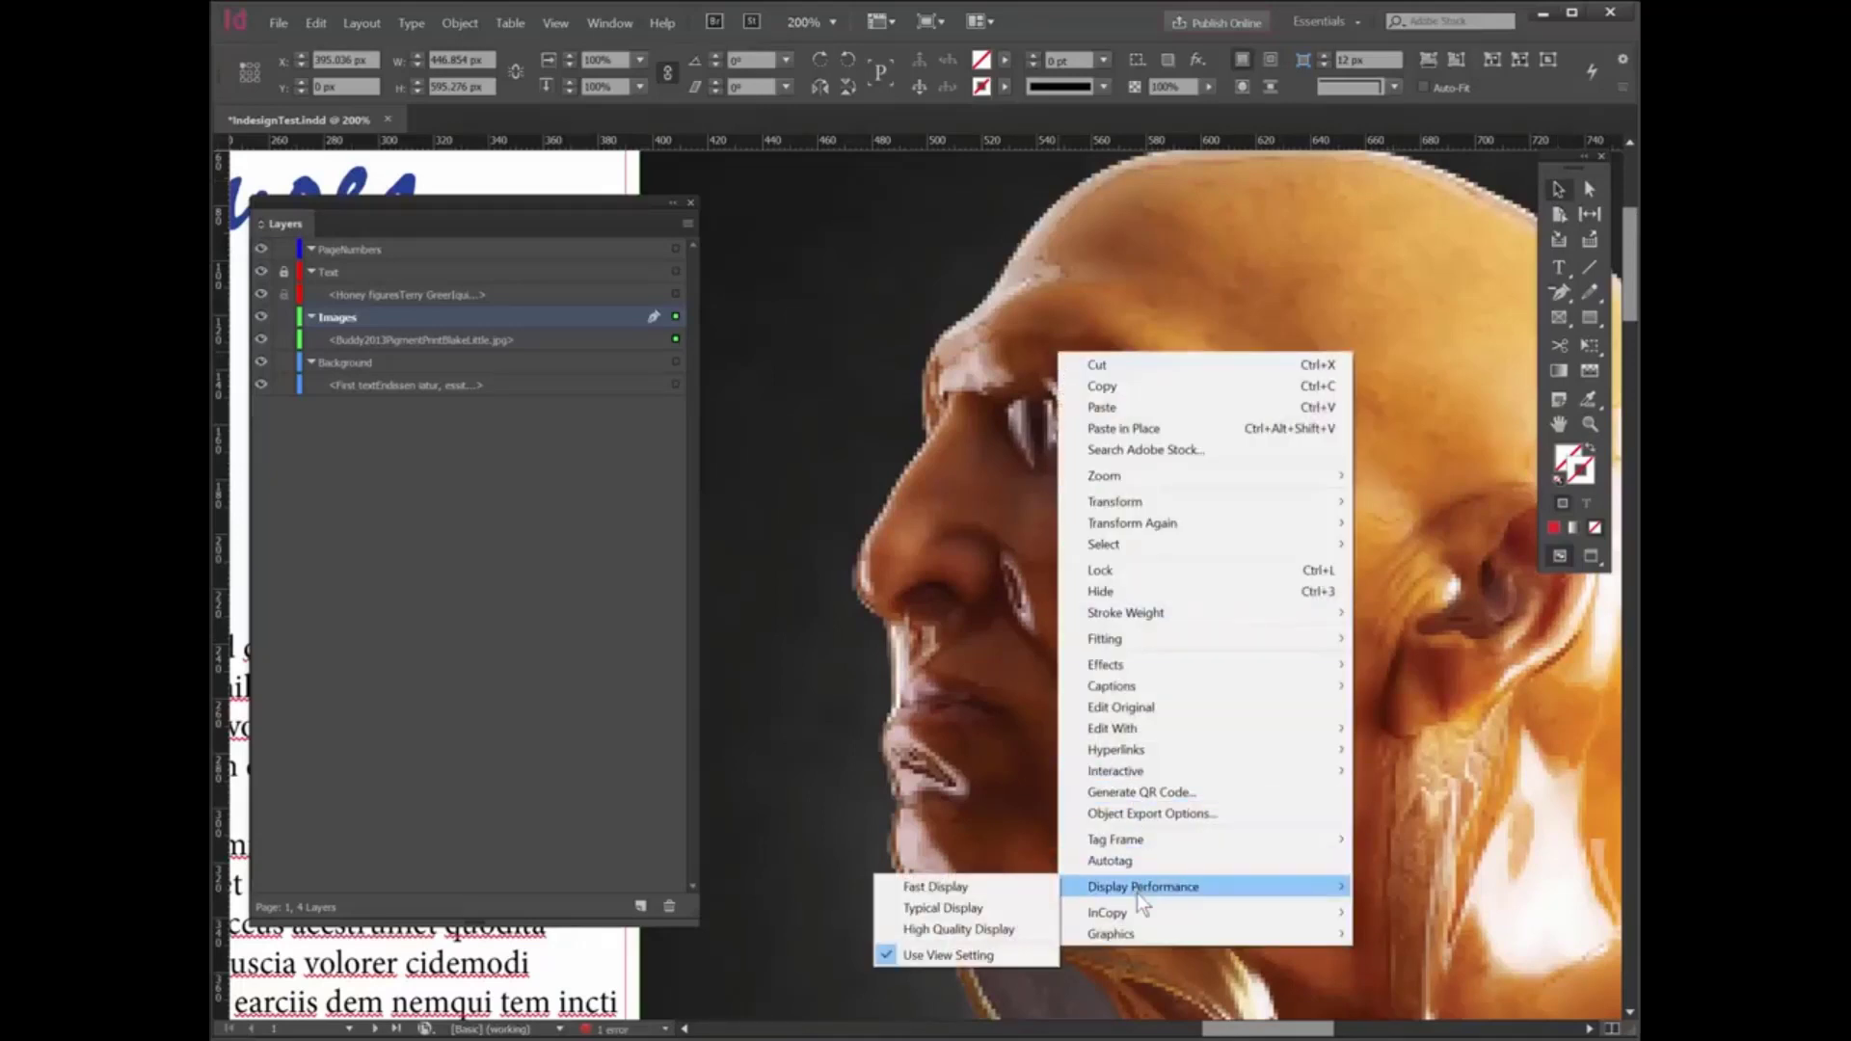
click(964, 931)
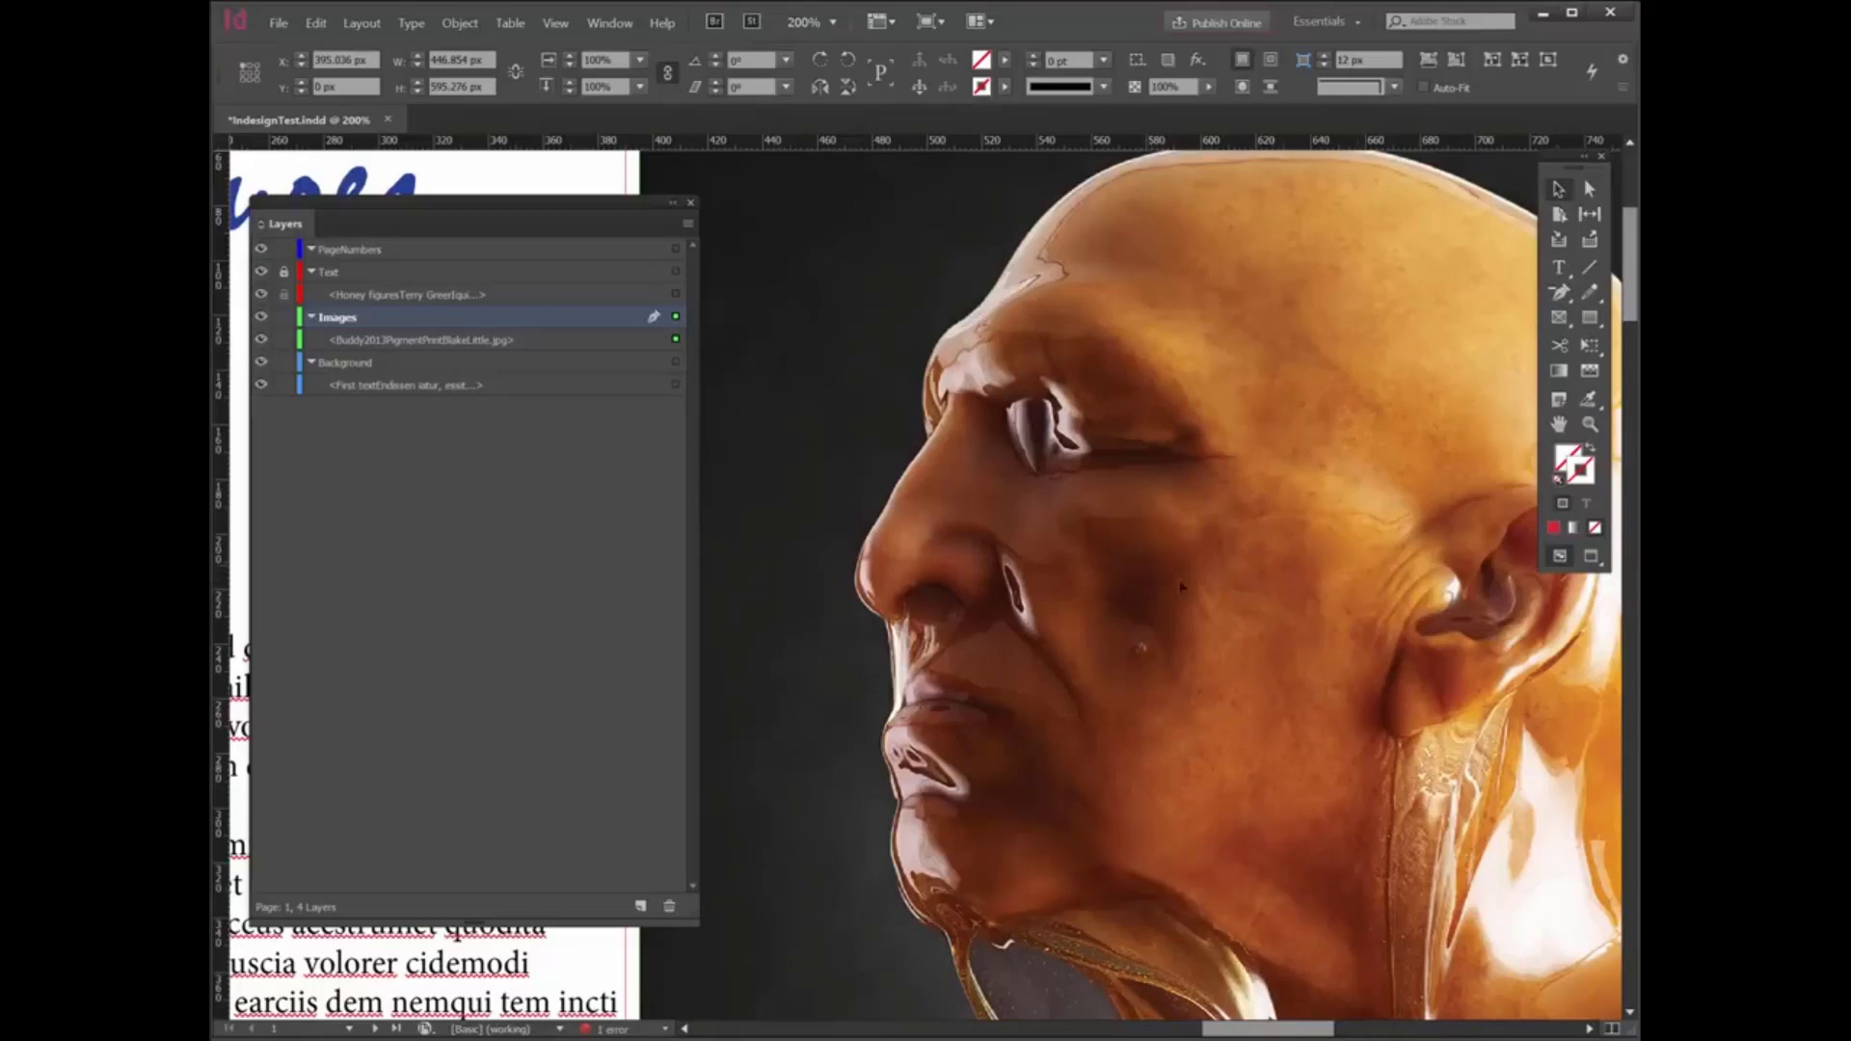
scroll(1086, 567, down, 4)
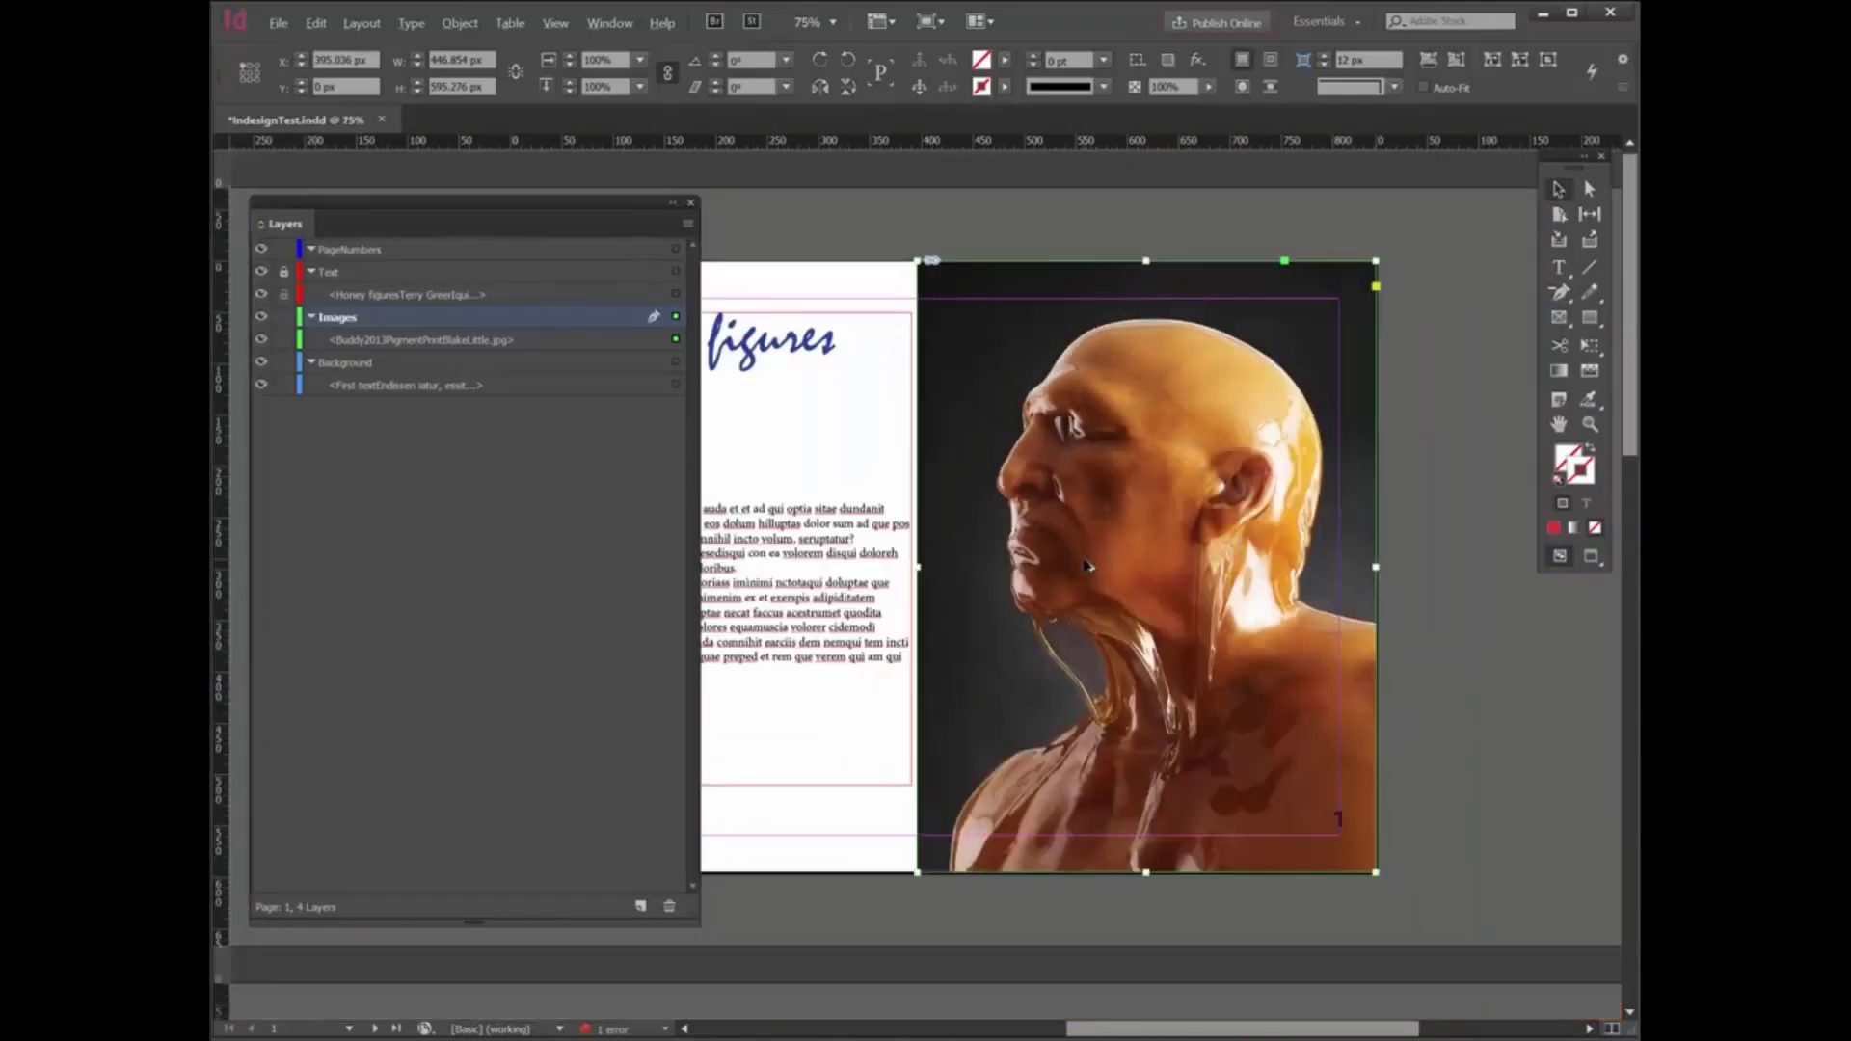
- Draw two diagonal lines on the text page: about 155 px long below the heading and about 177 px long under the body text
drag(1195, 1028, 1114, 1036)
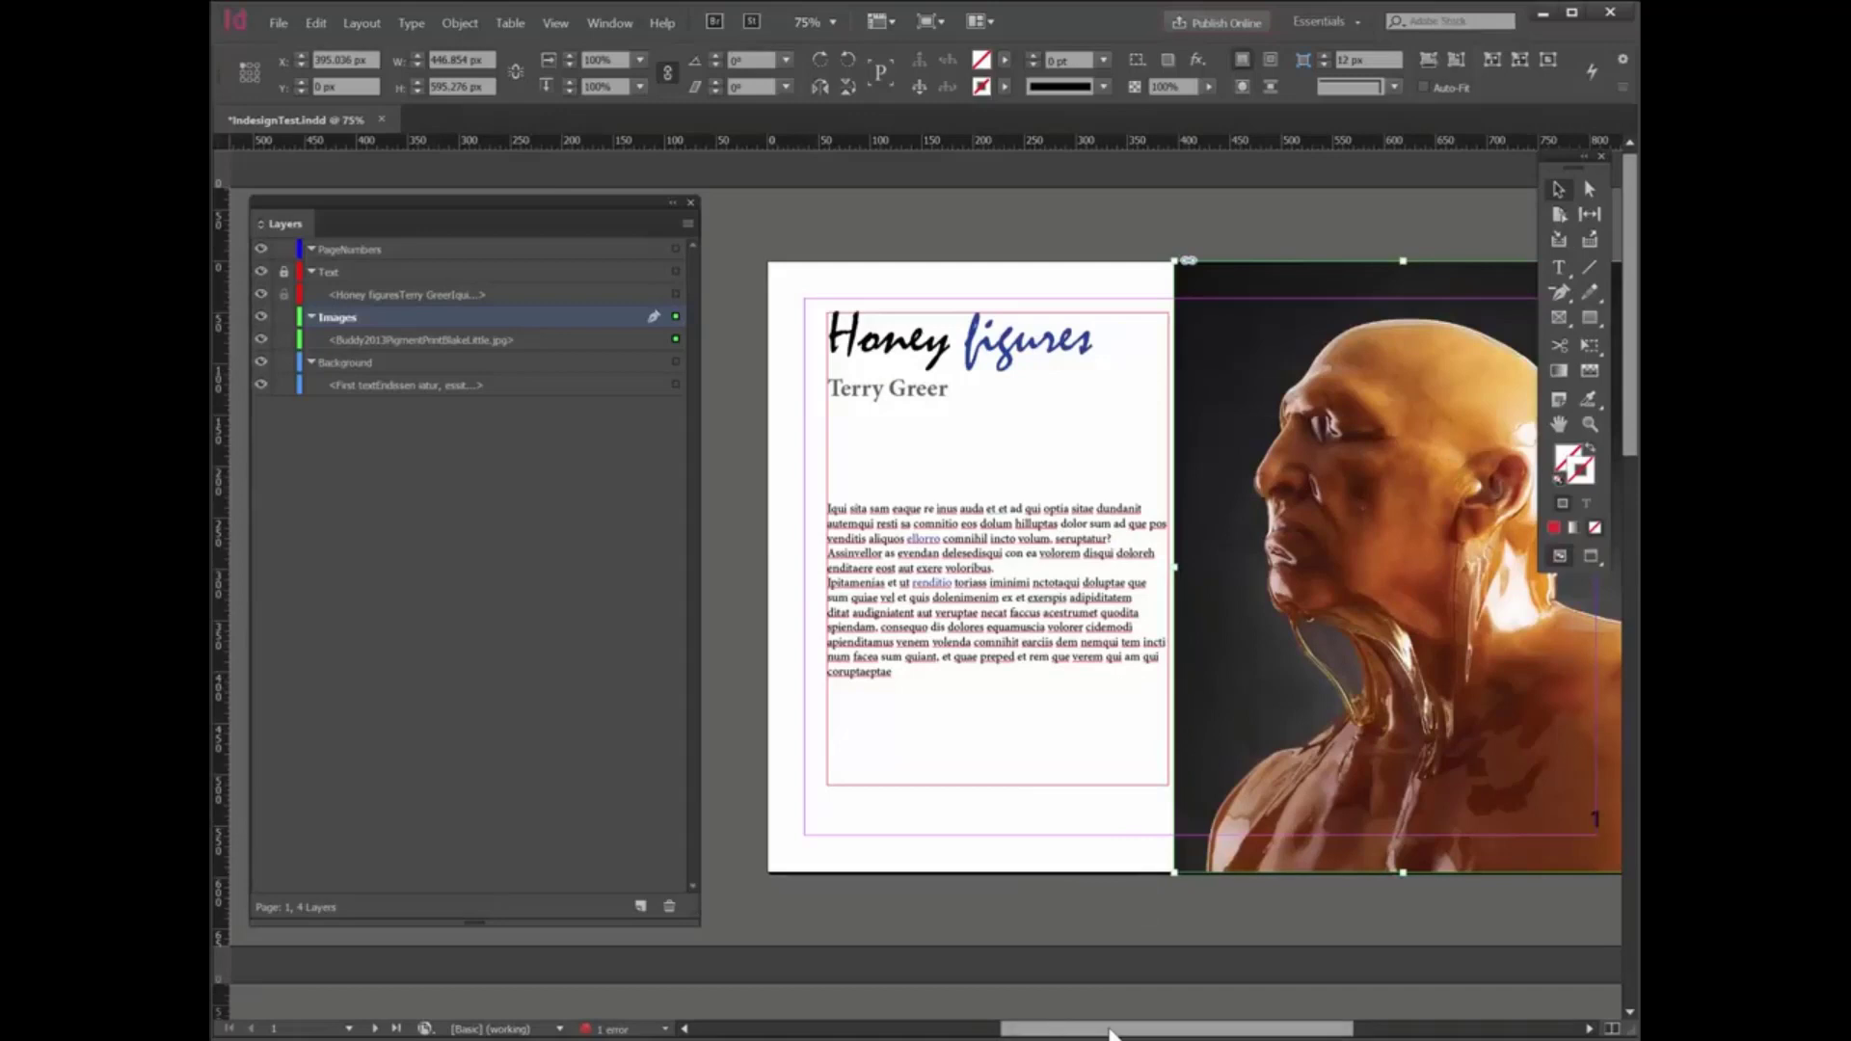
mouse_move(1097, 1030)
mouse_down()
mouse_move(1200, 1032)
mouse_move(1108, 1029)
mouse_move(1128, 1030)
mouse_up()
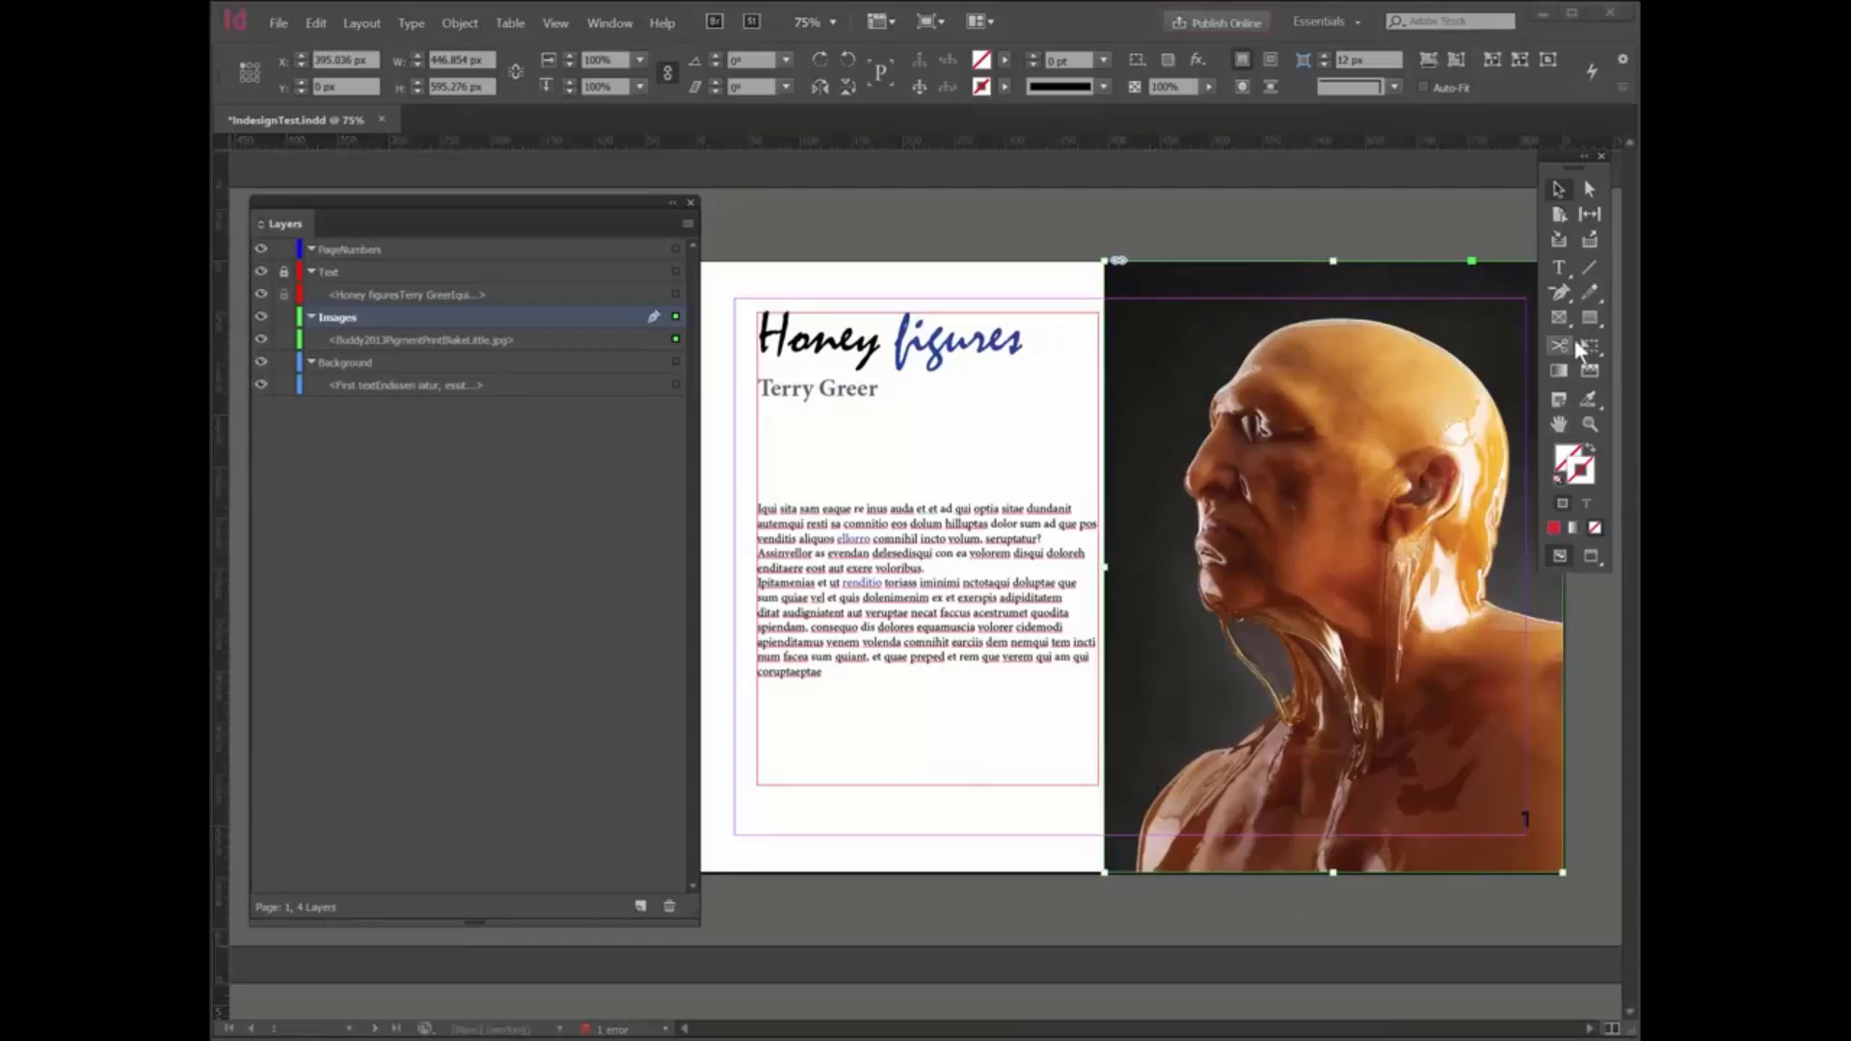
click(1593, 267)
mouse_move(1020, 454)
mouse_down()
mouse_move(1205, 417)
mouse_move(1155, 371)
mouse_up()
drag(921, 727, 1079, 820)
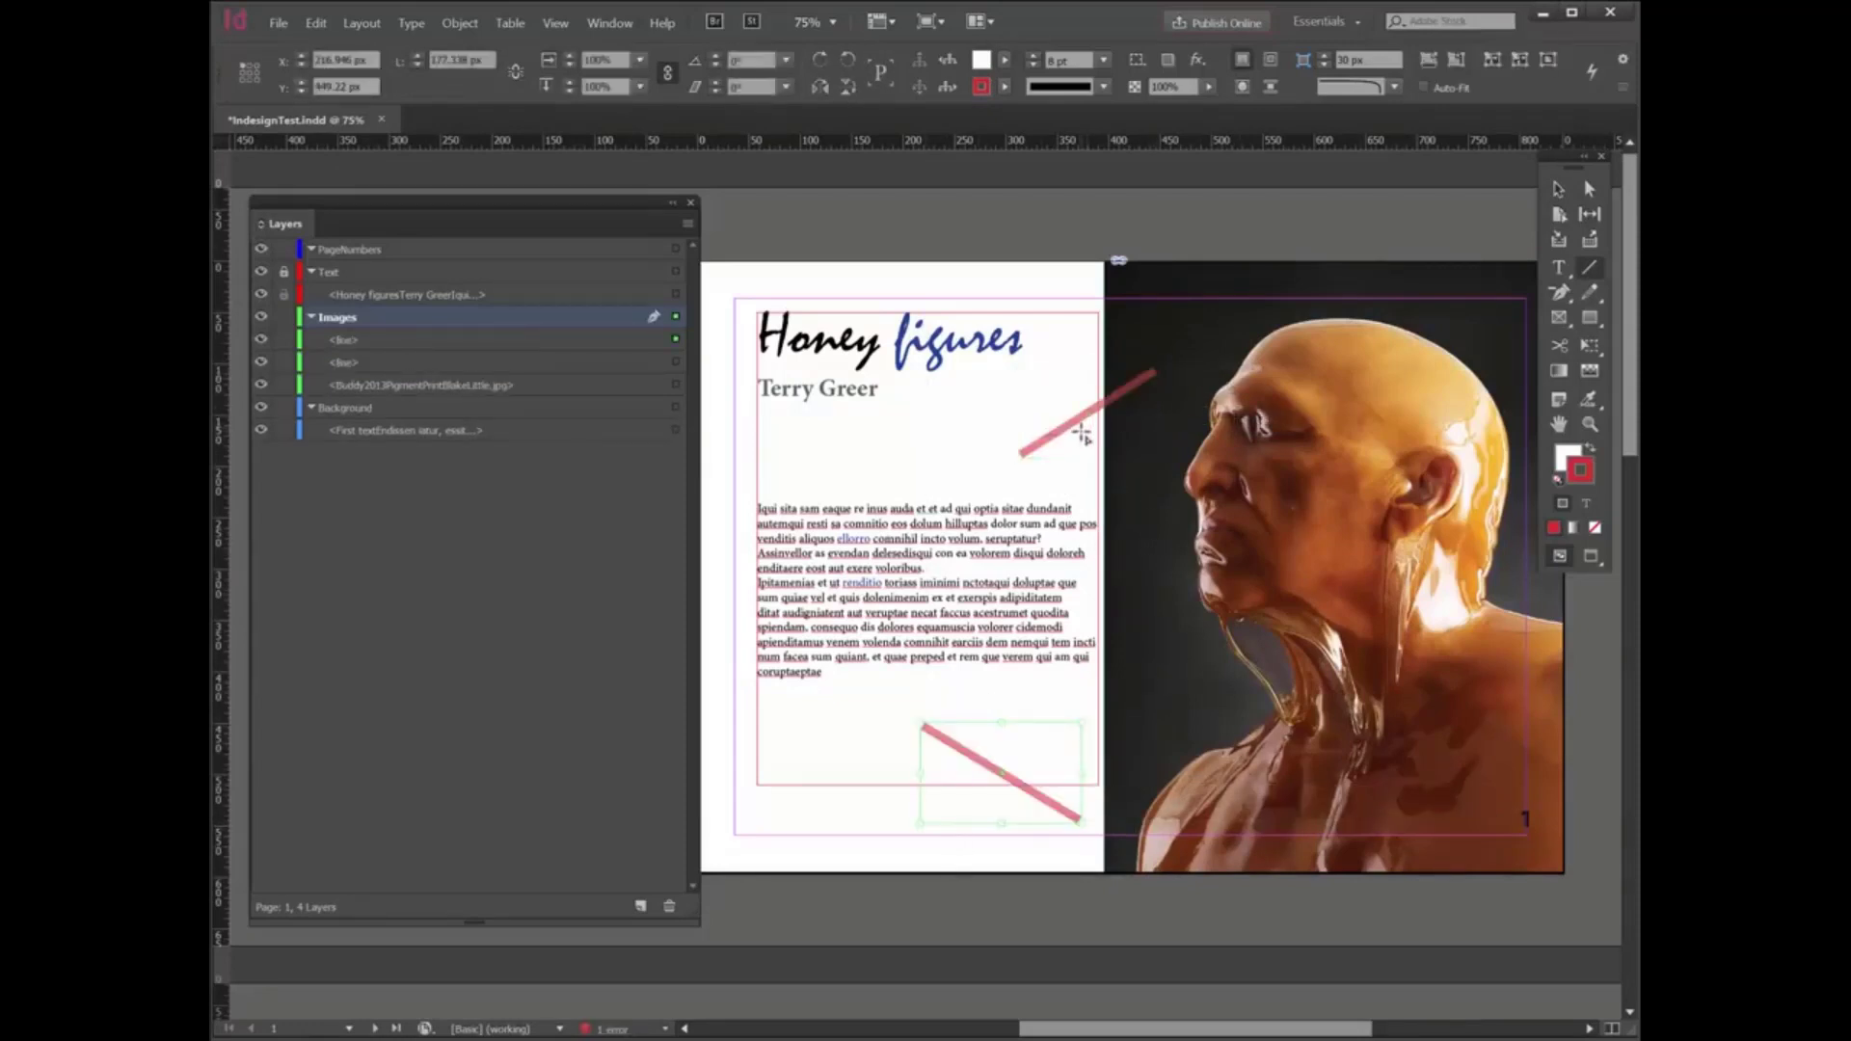
- Select the upper diagonal line, show the object styles and create a new object style
click(1559, 190)
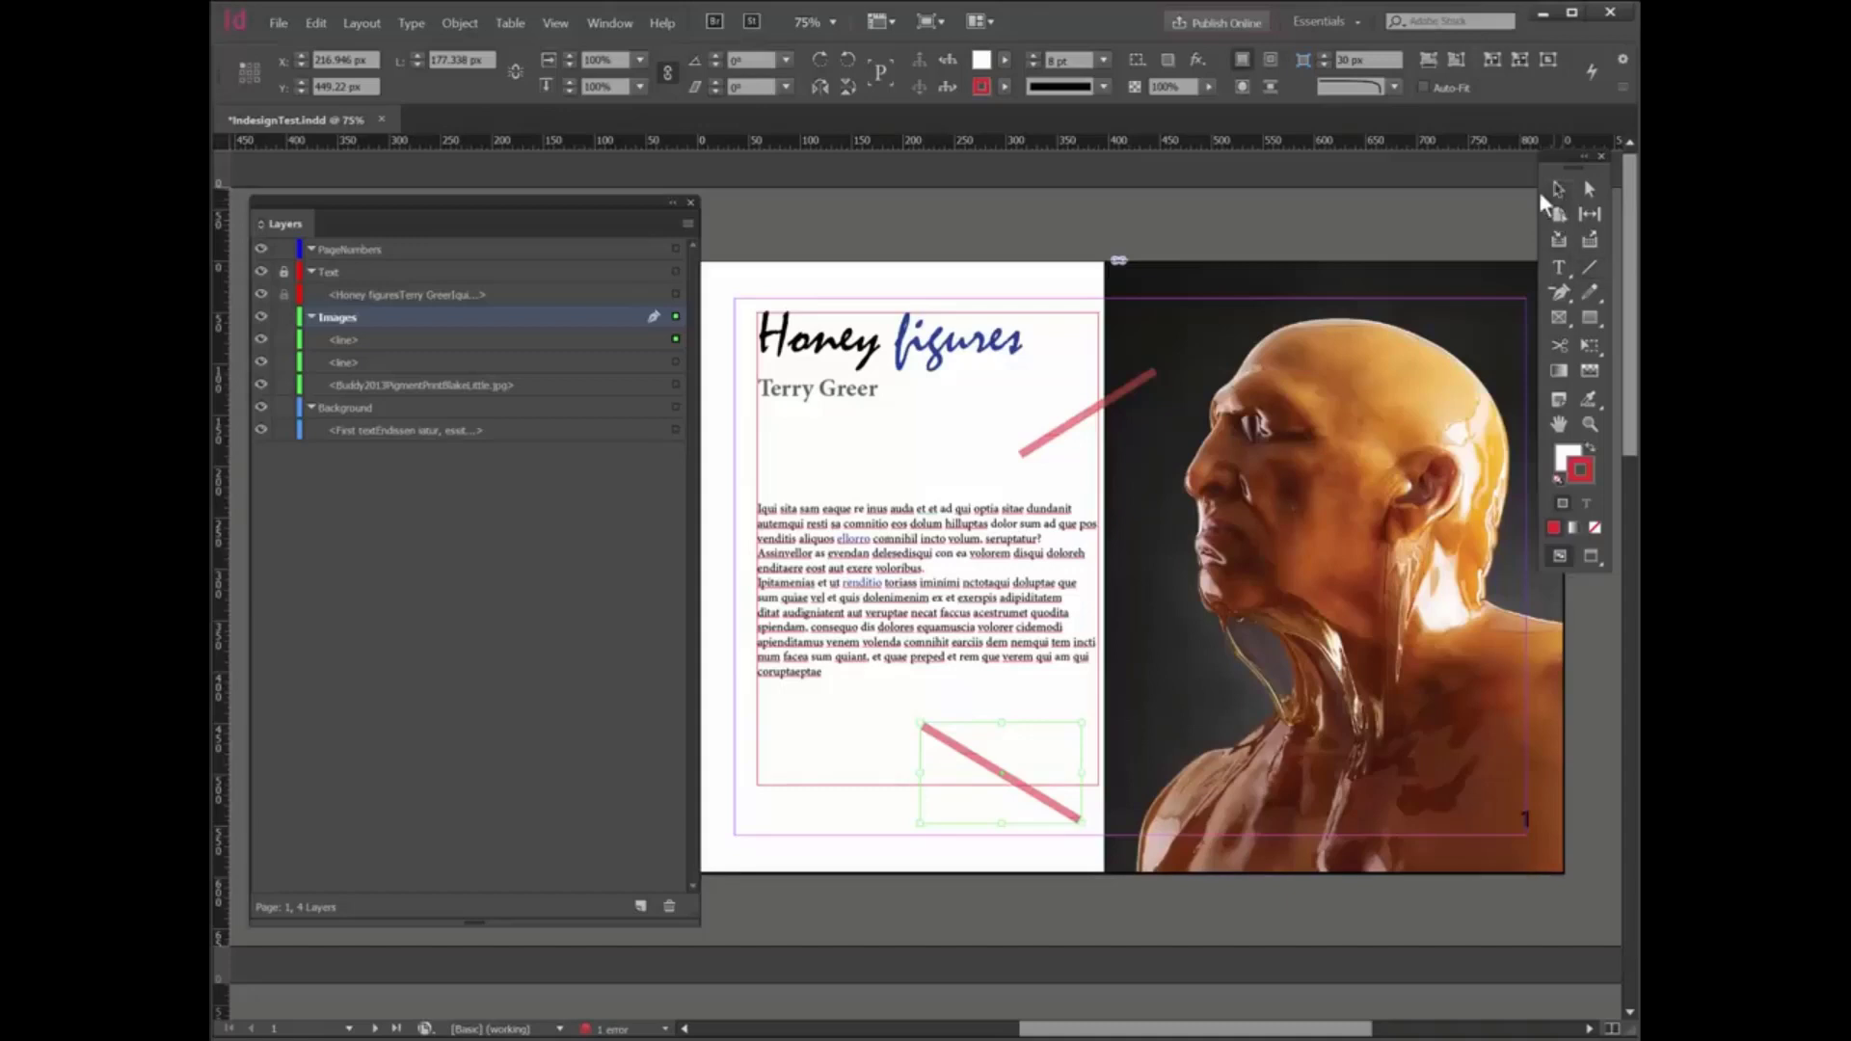
click(1081, 422)
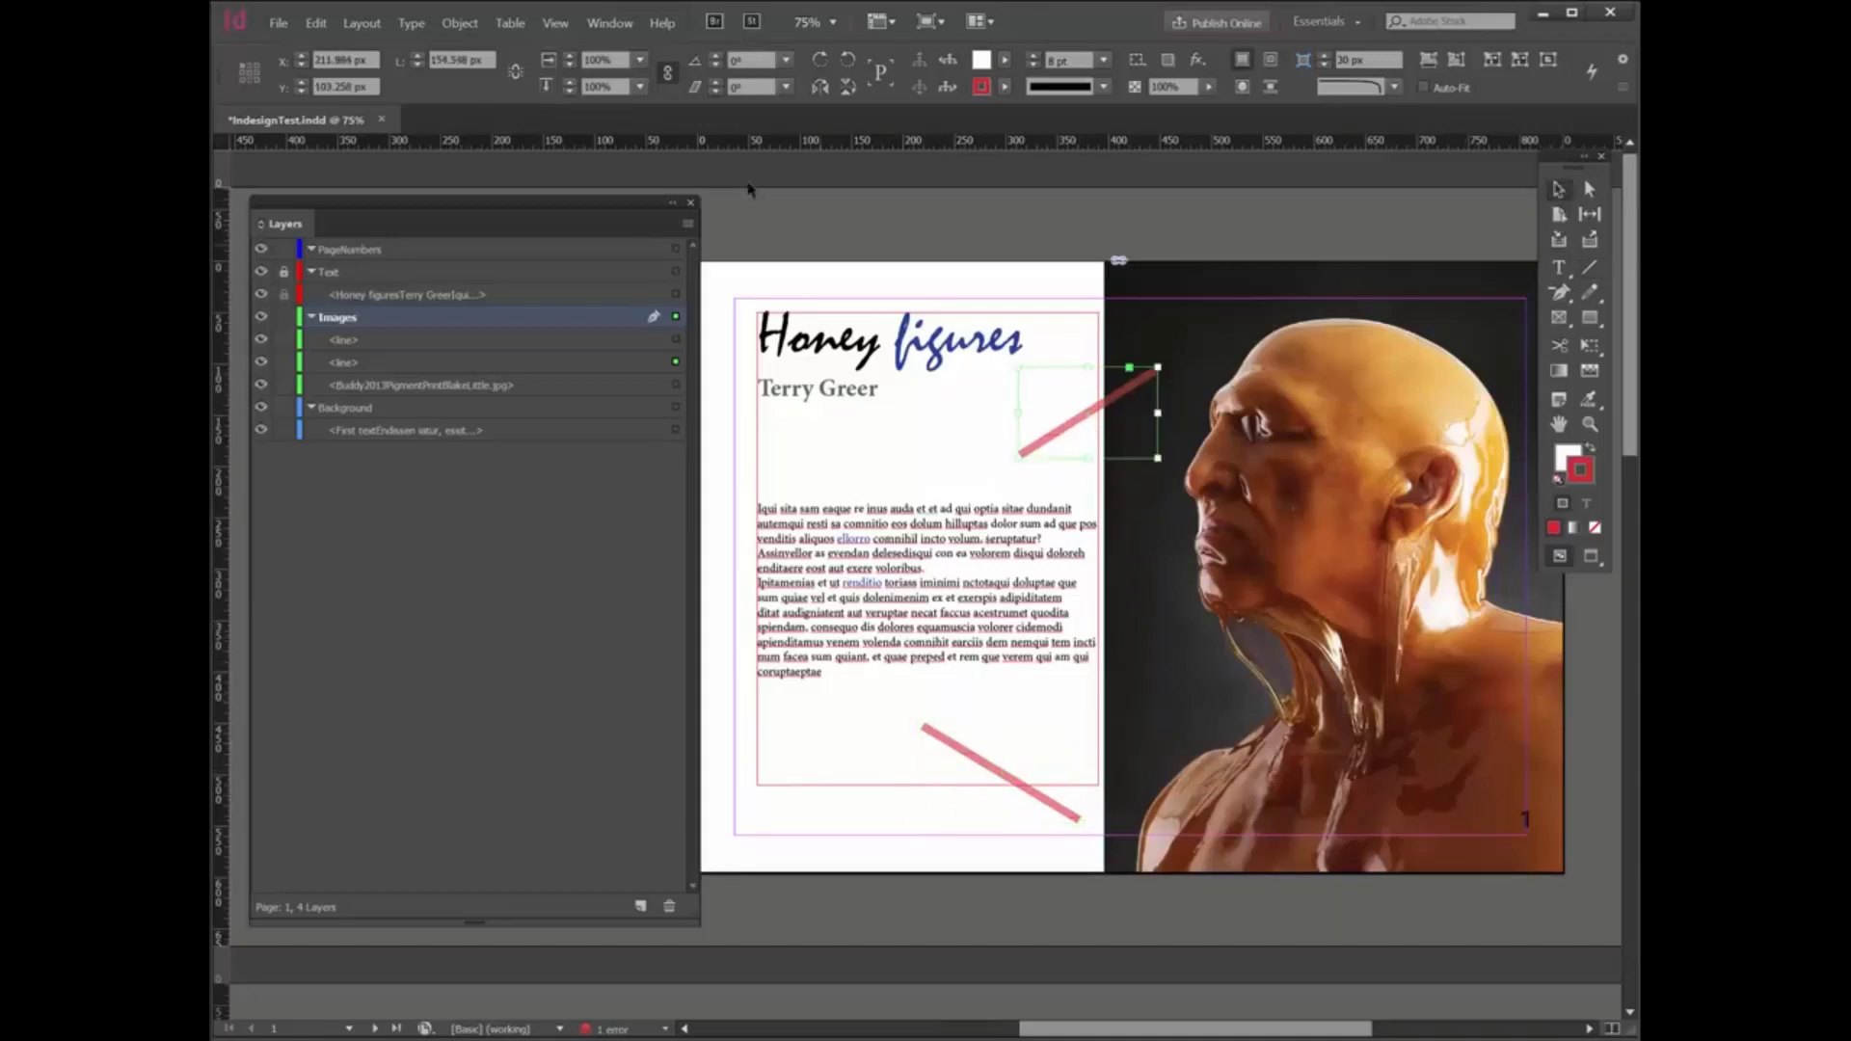
click(605, 25)
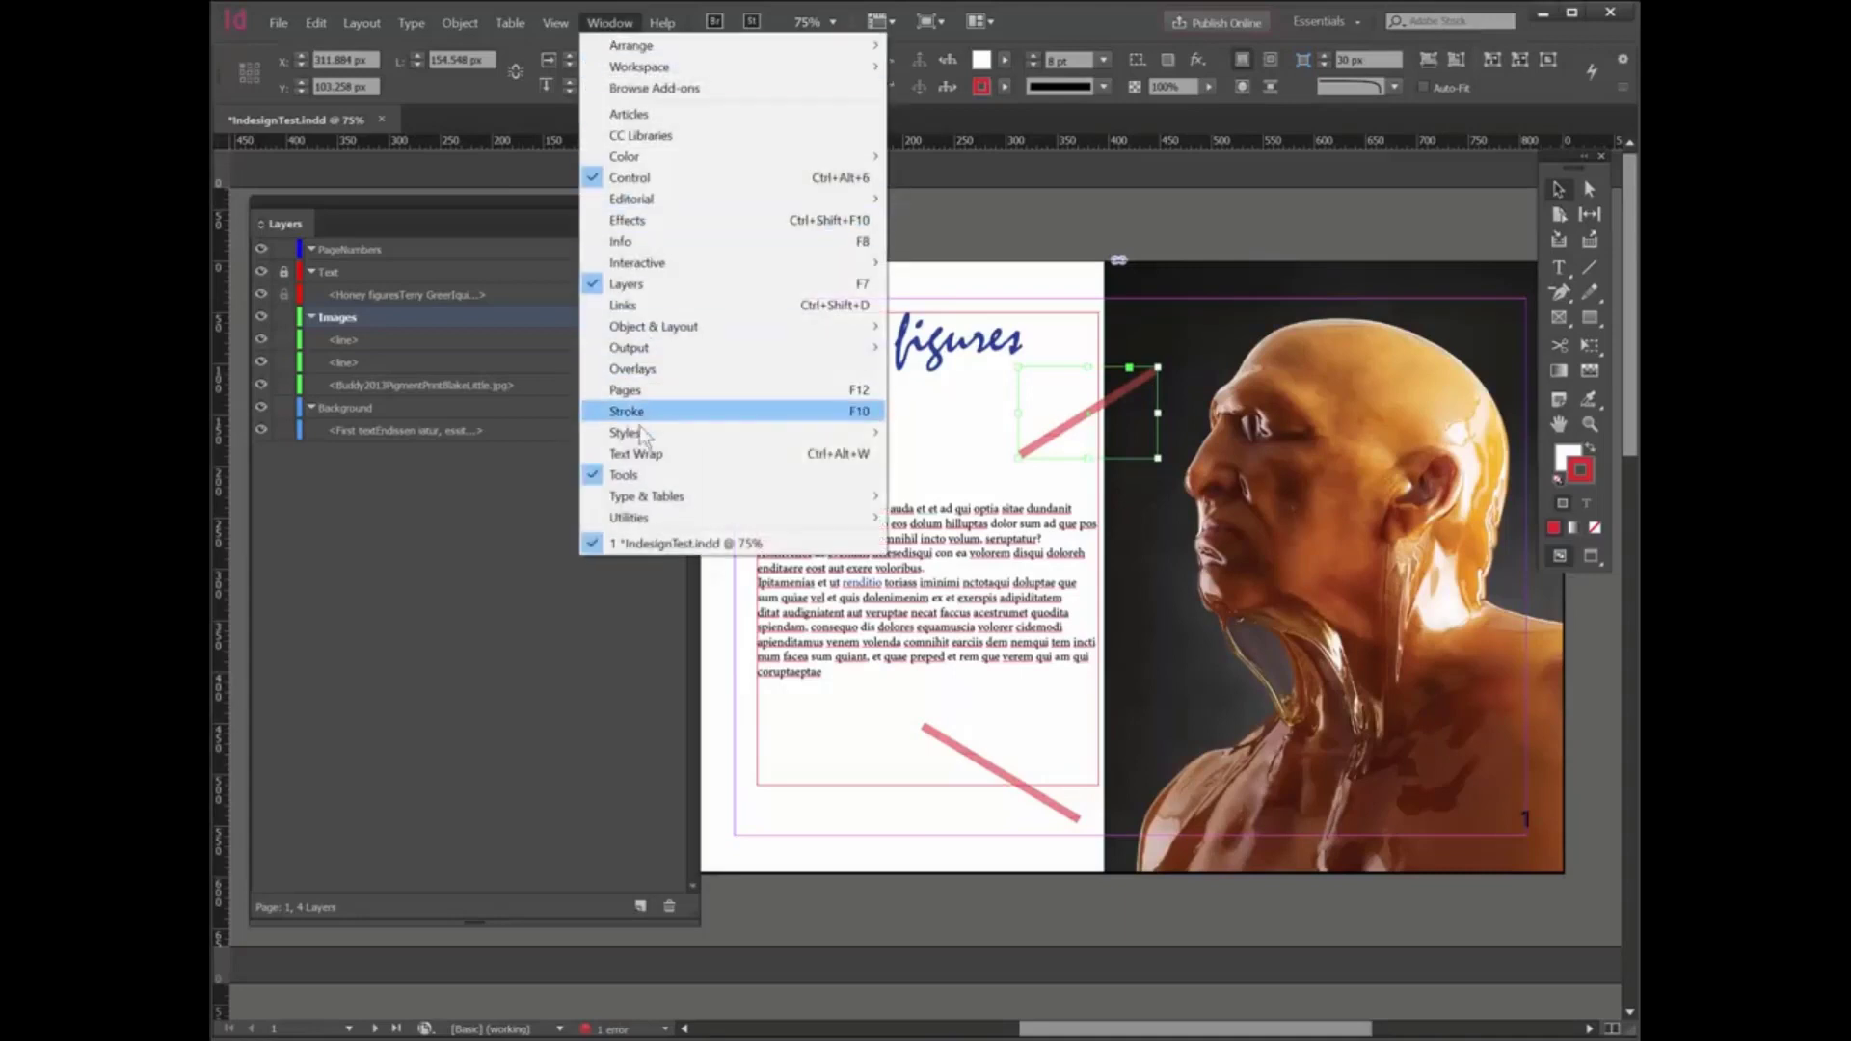
mouse_move(641, 433)
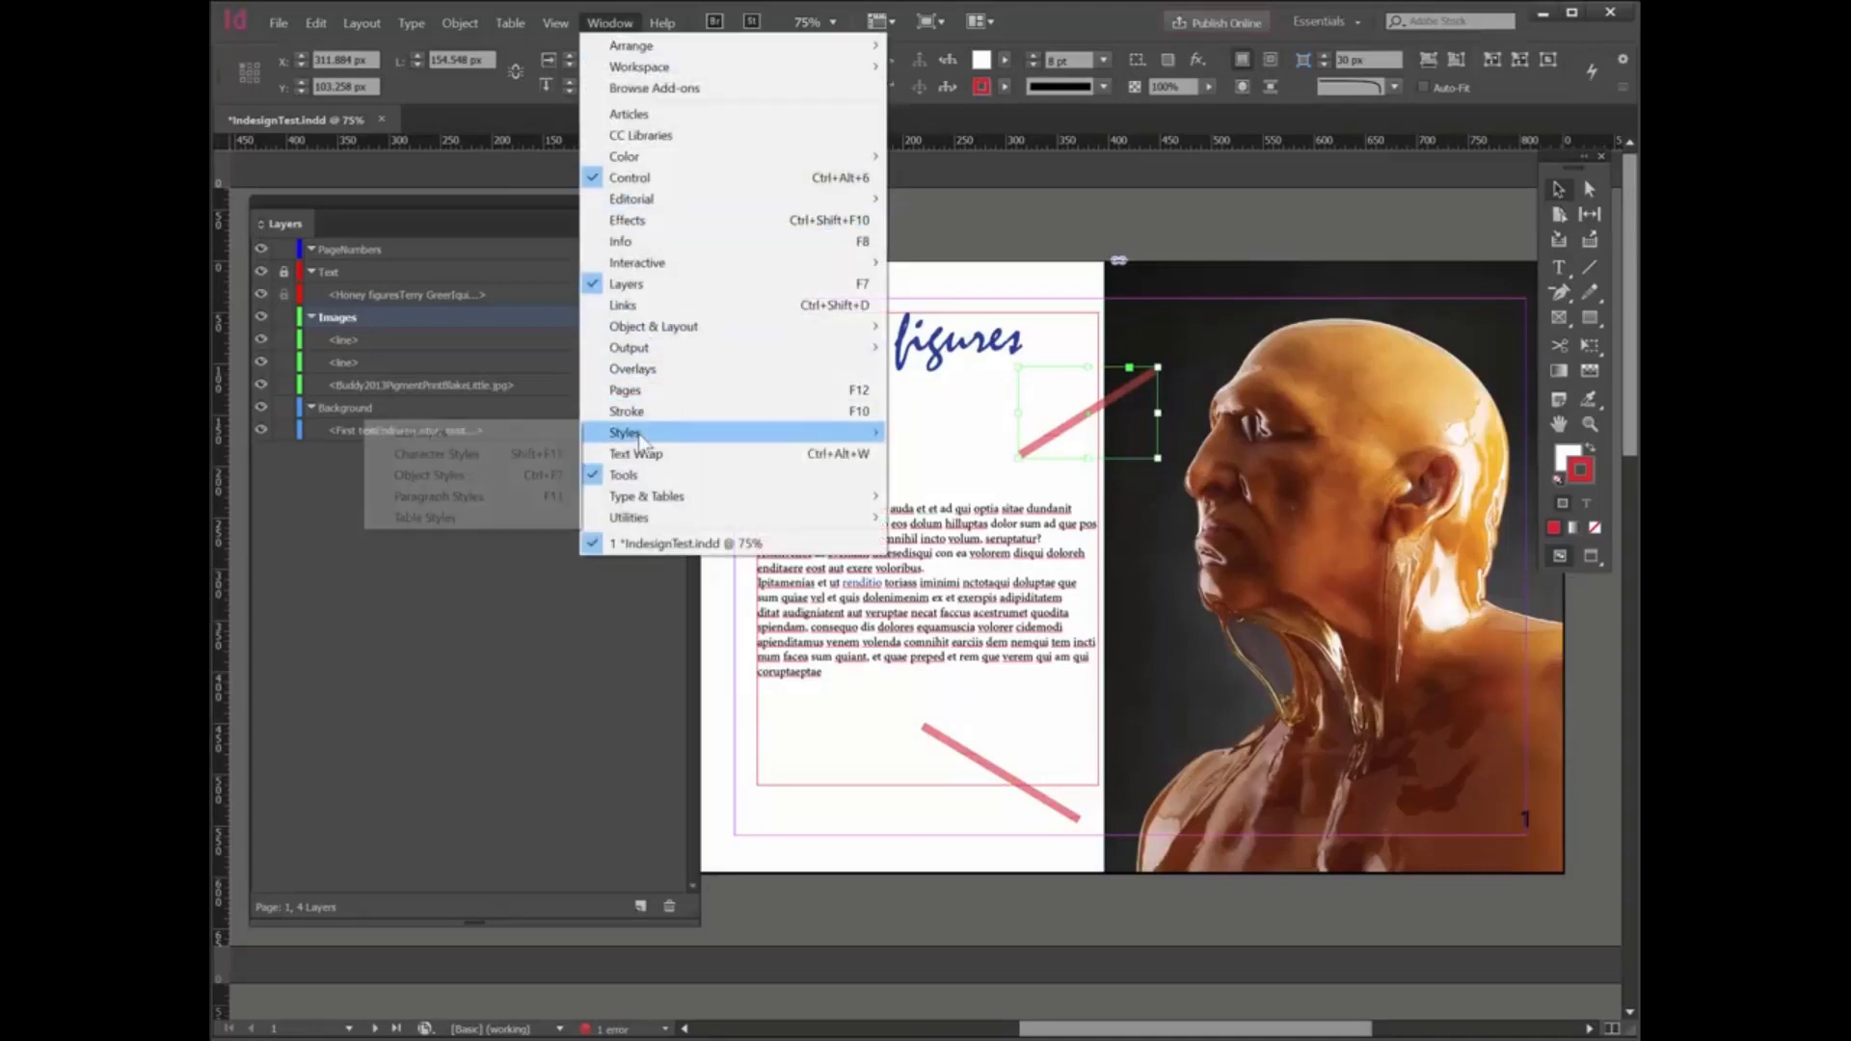
click(438, 478)
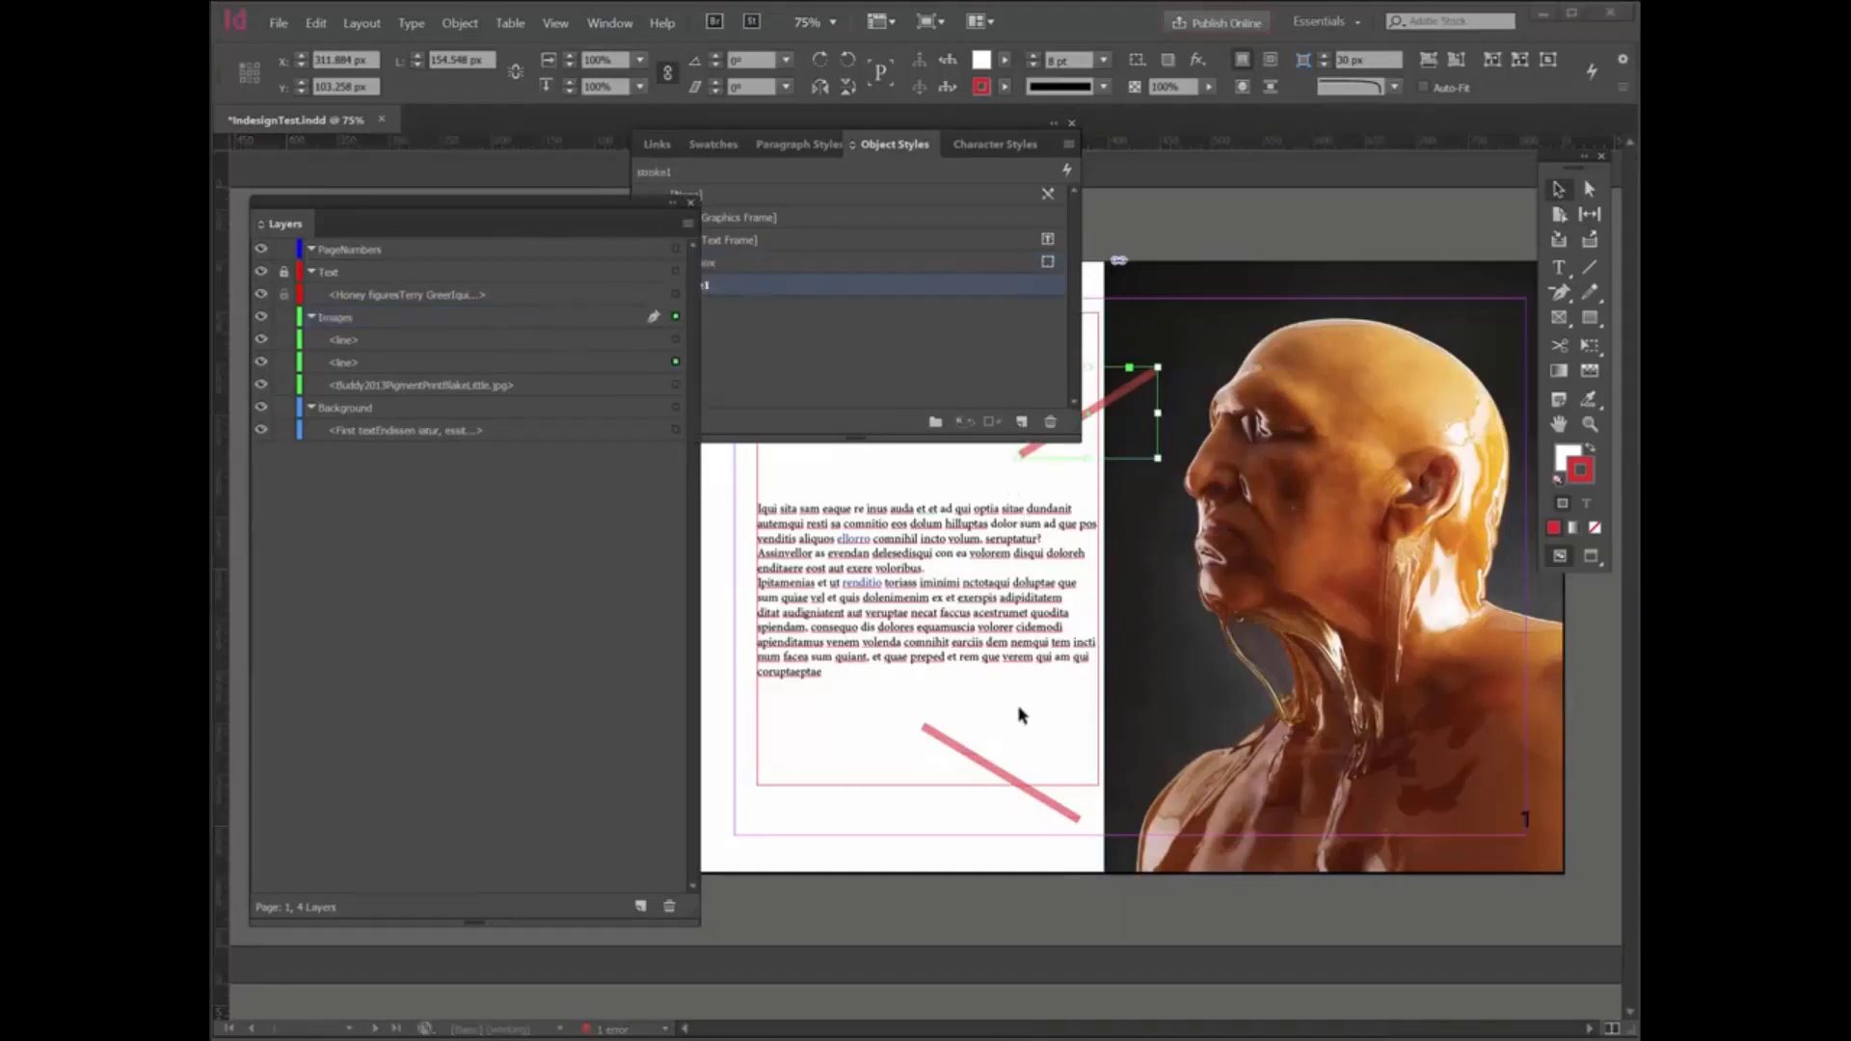
click(881, 372)
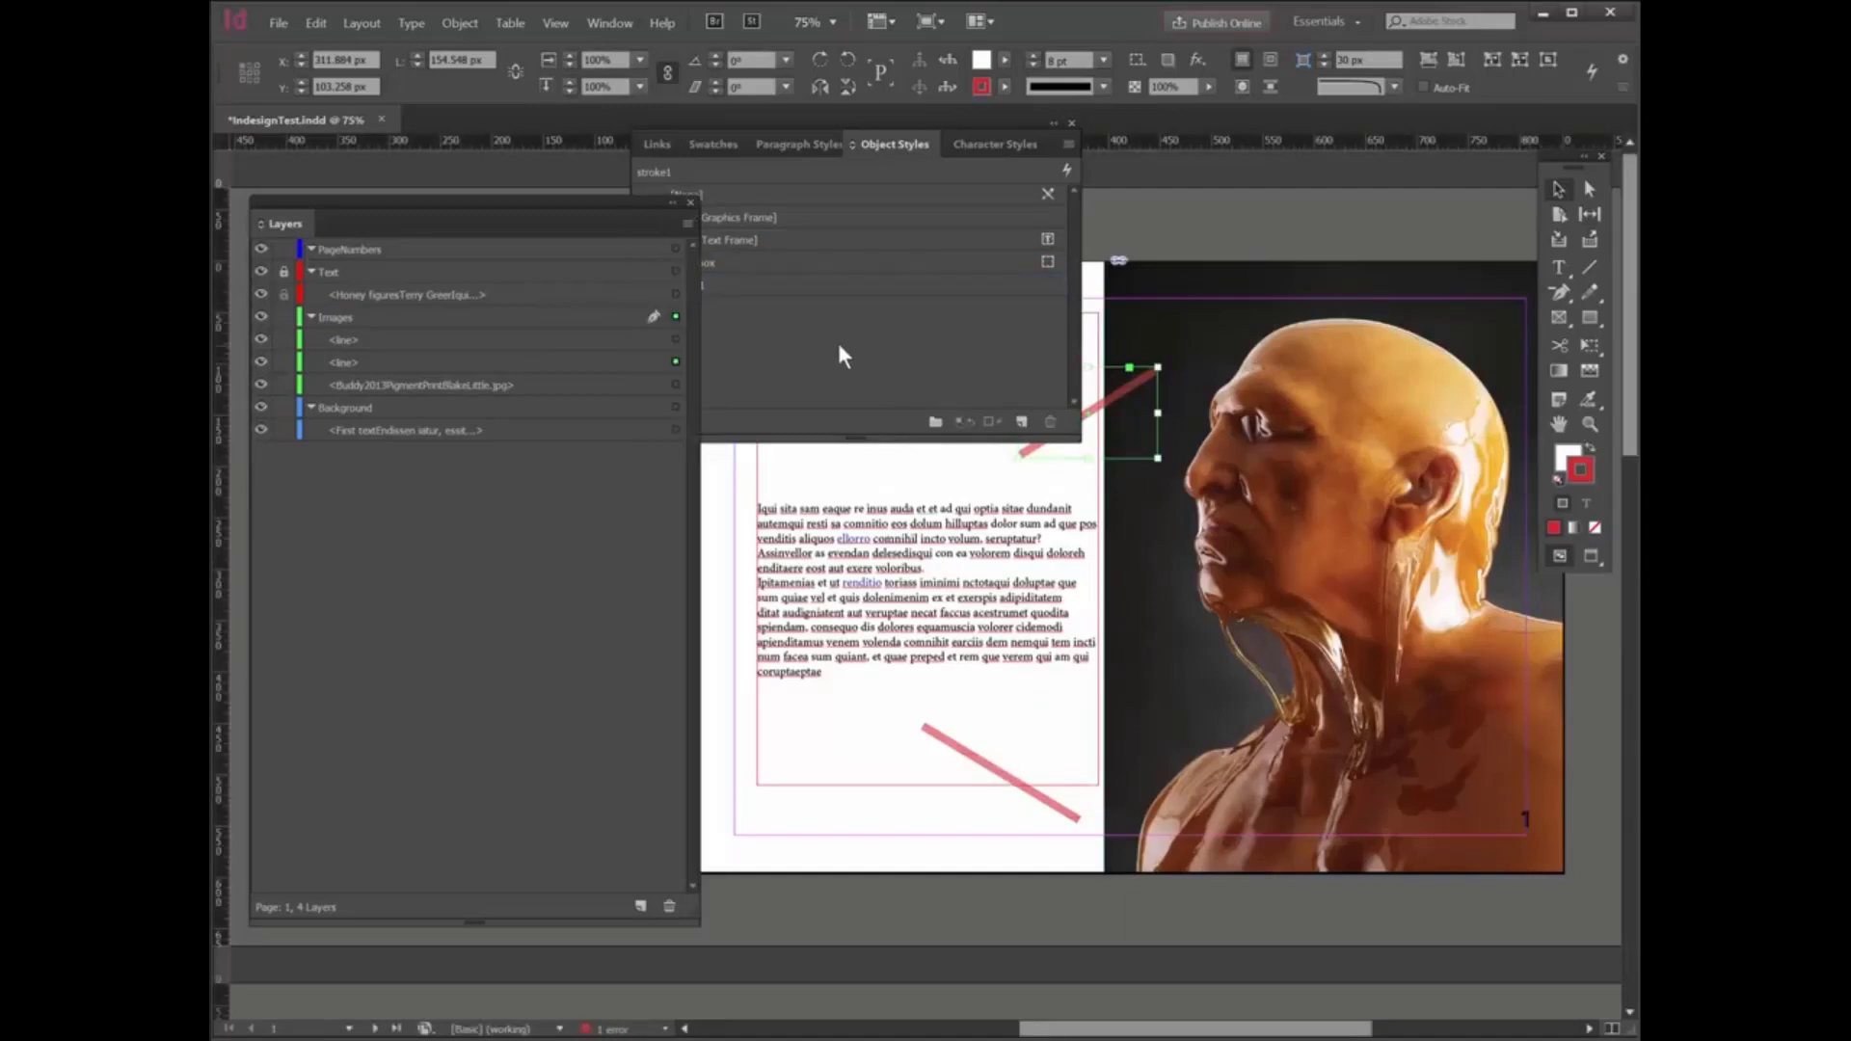
click(1021, 422)
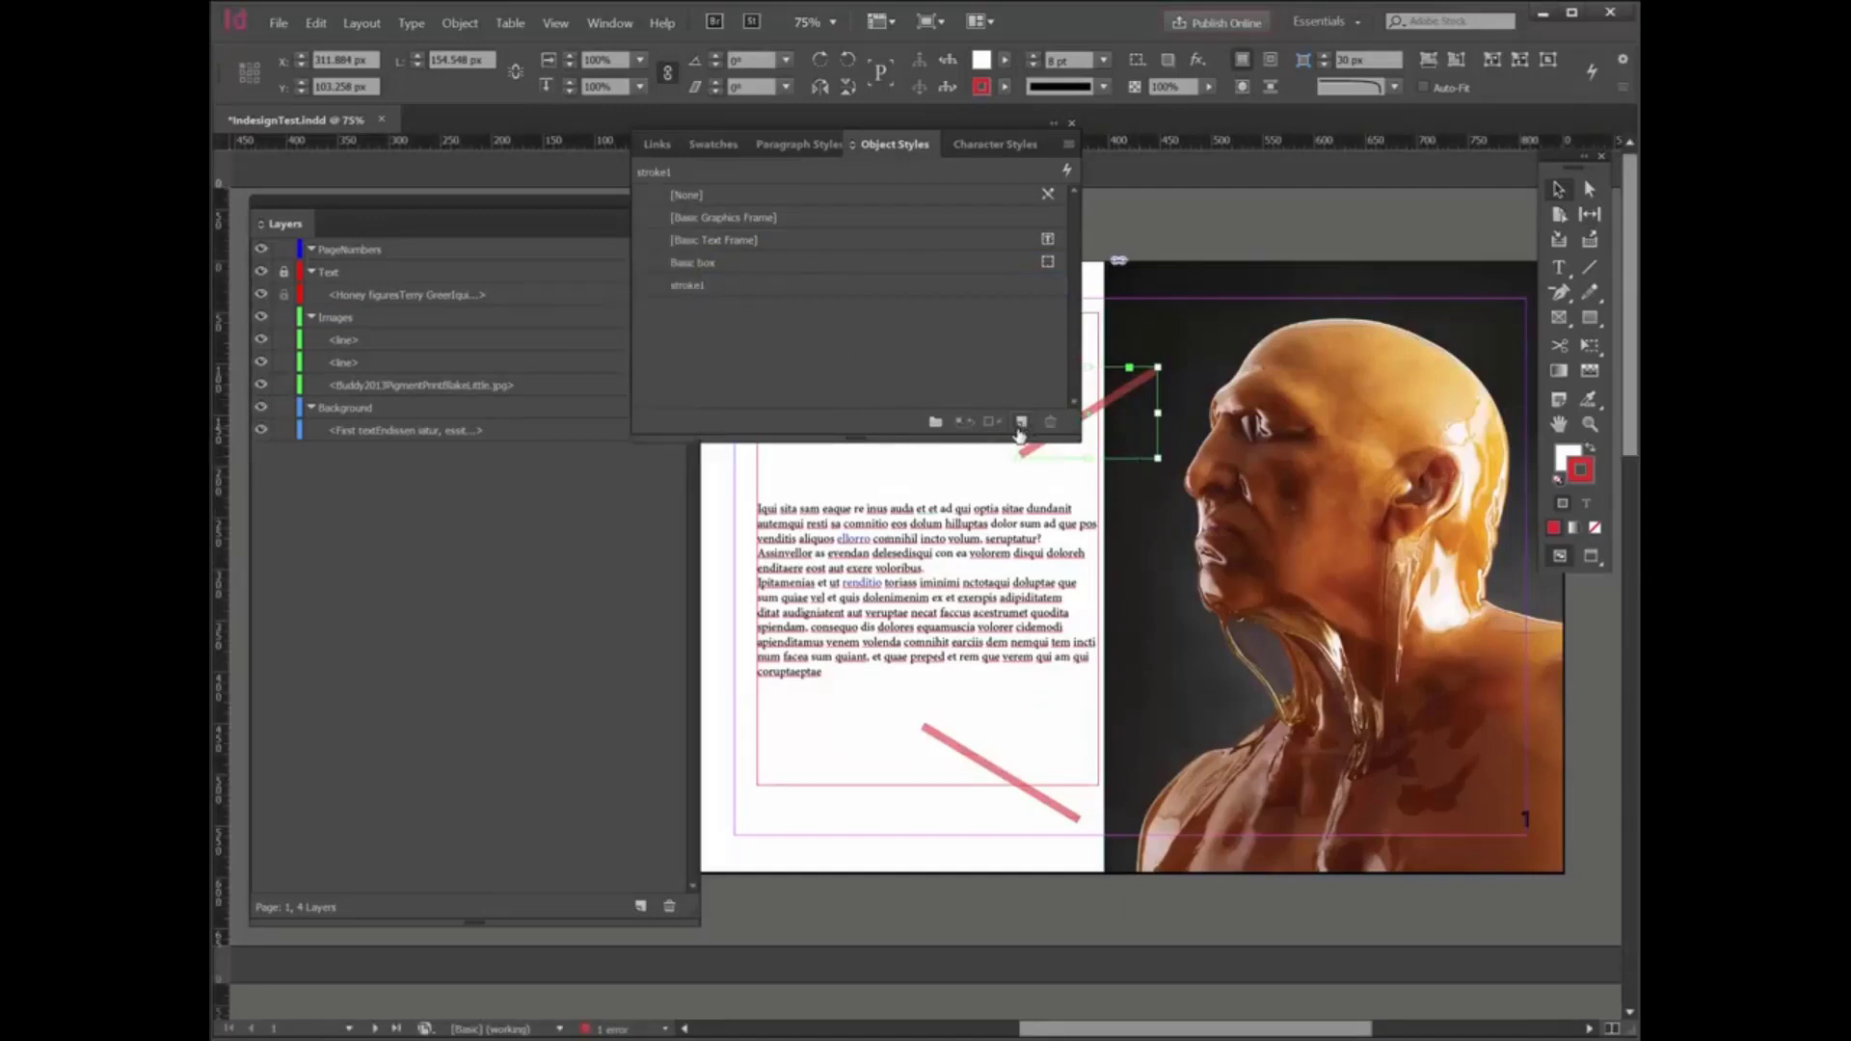
- Give the stroke1 object style a Triangle start arrowhead scaled to 200%
double_click(727, 285)
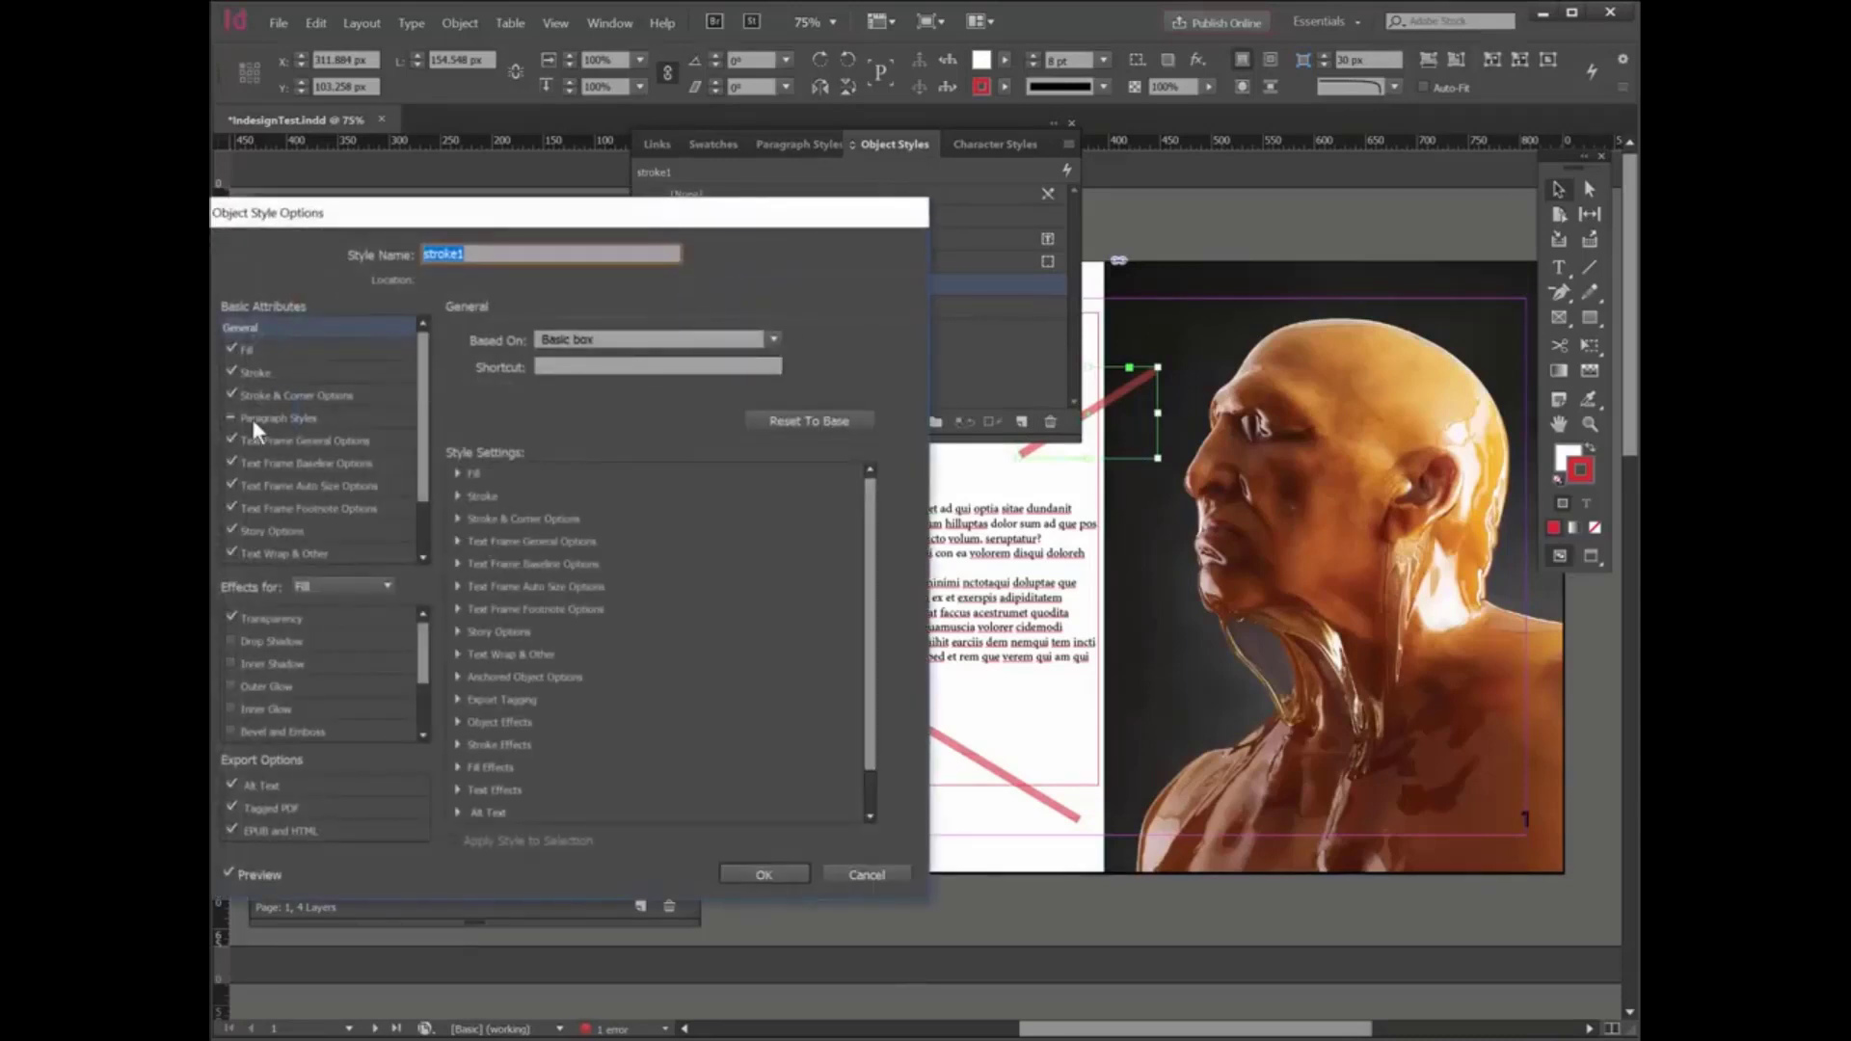
click(268, 391)
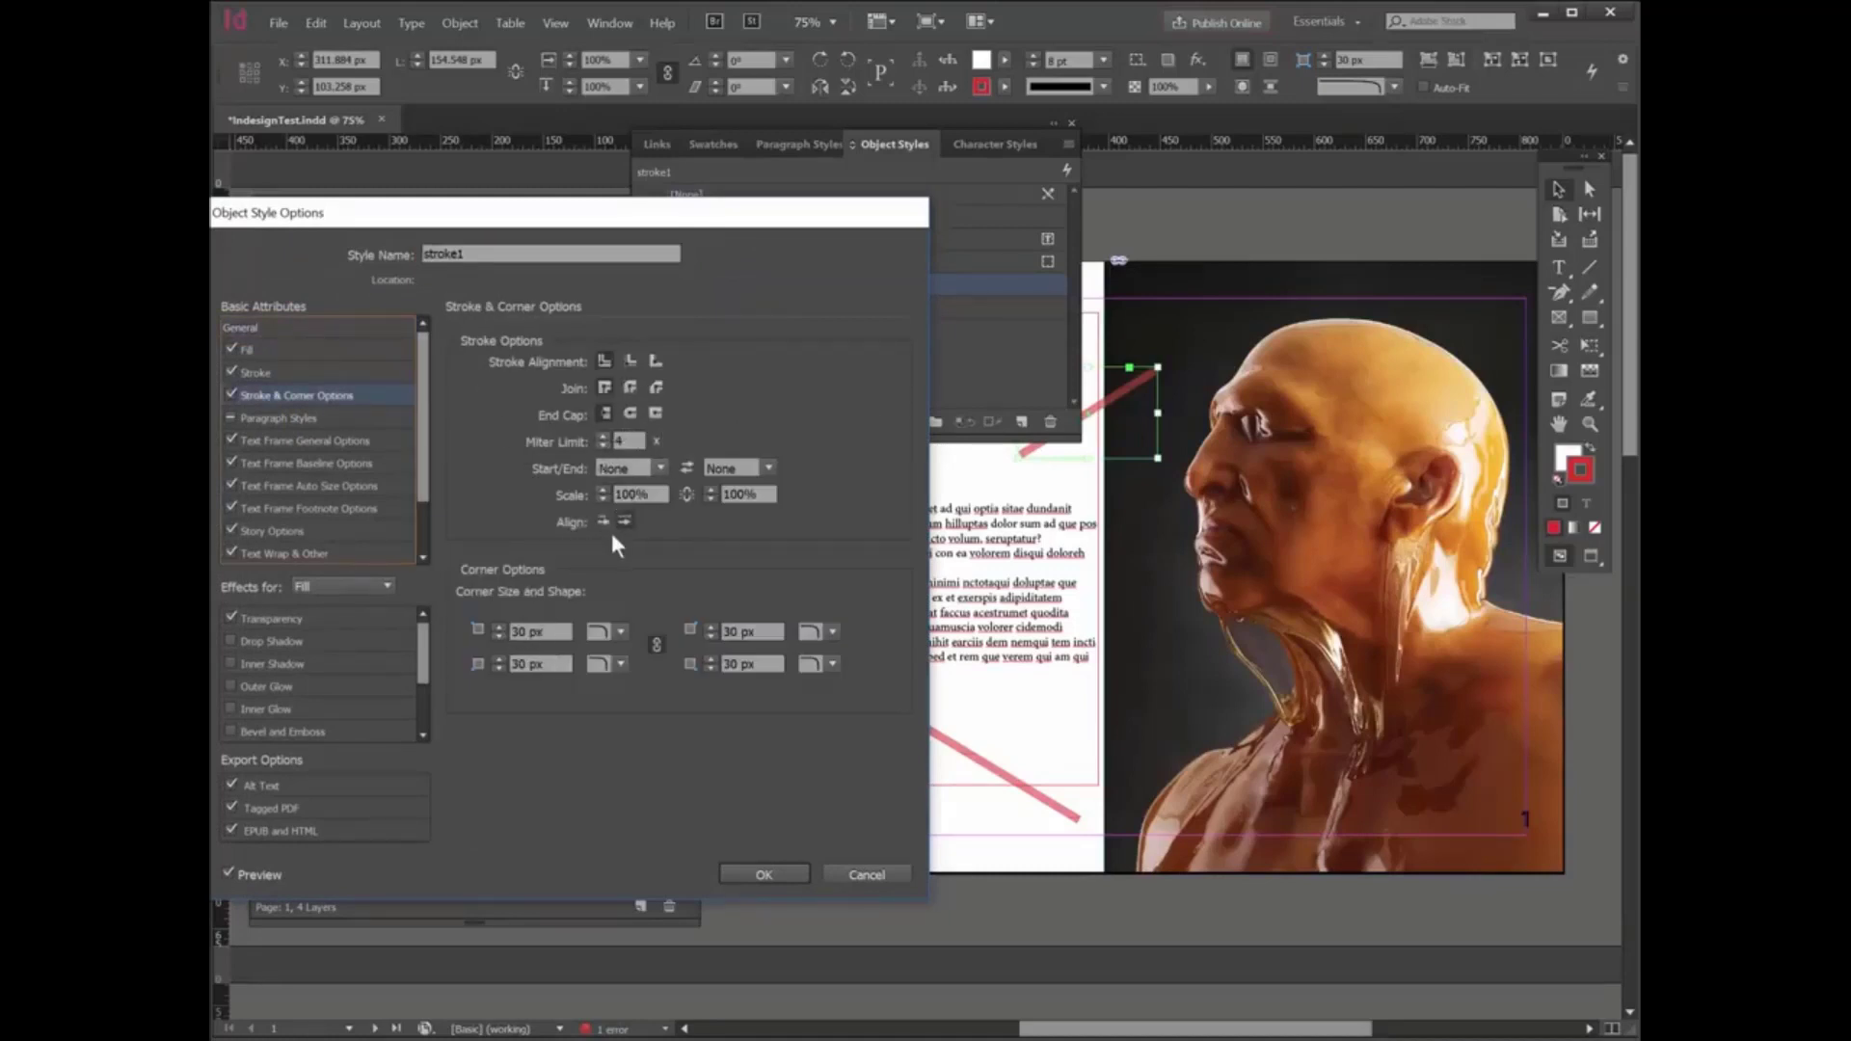
click(659, 469)
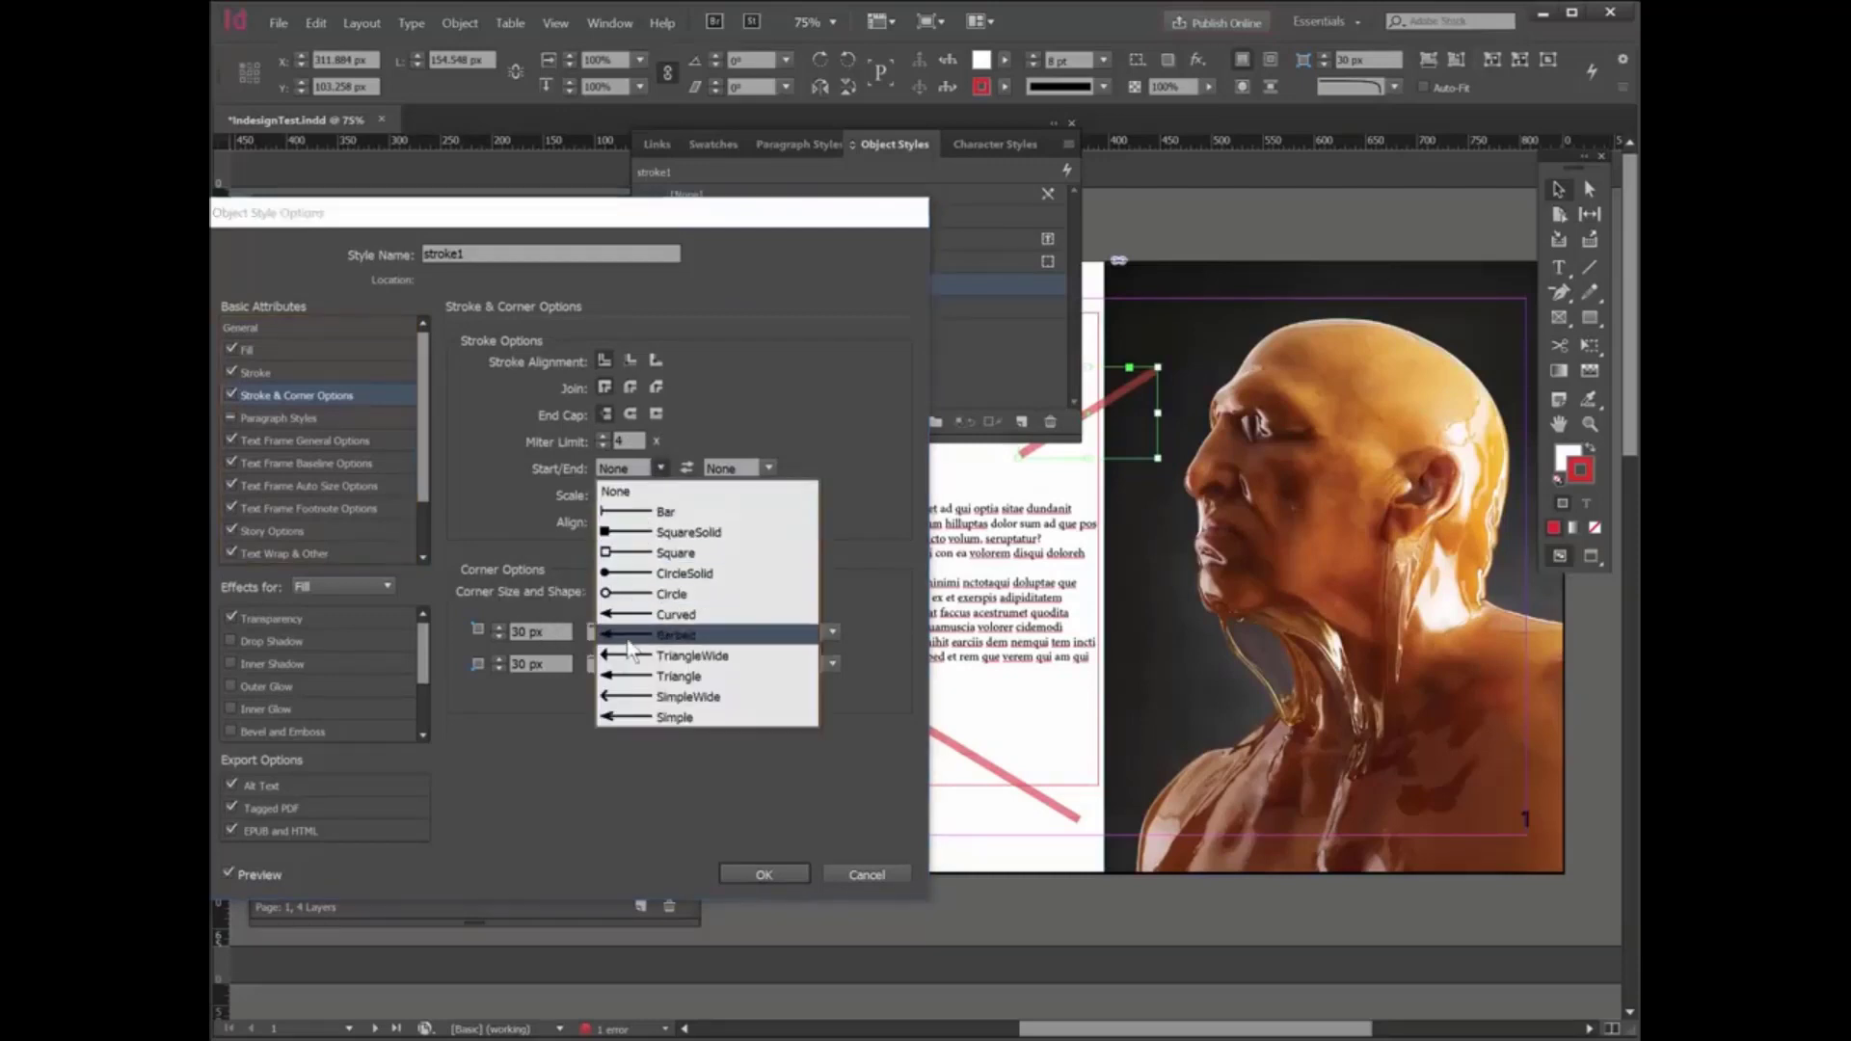
click(627, 676)
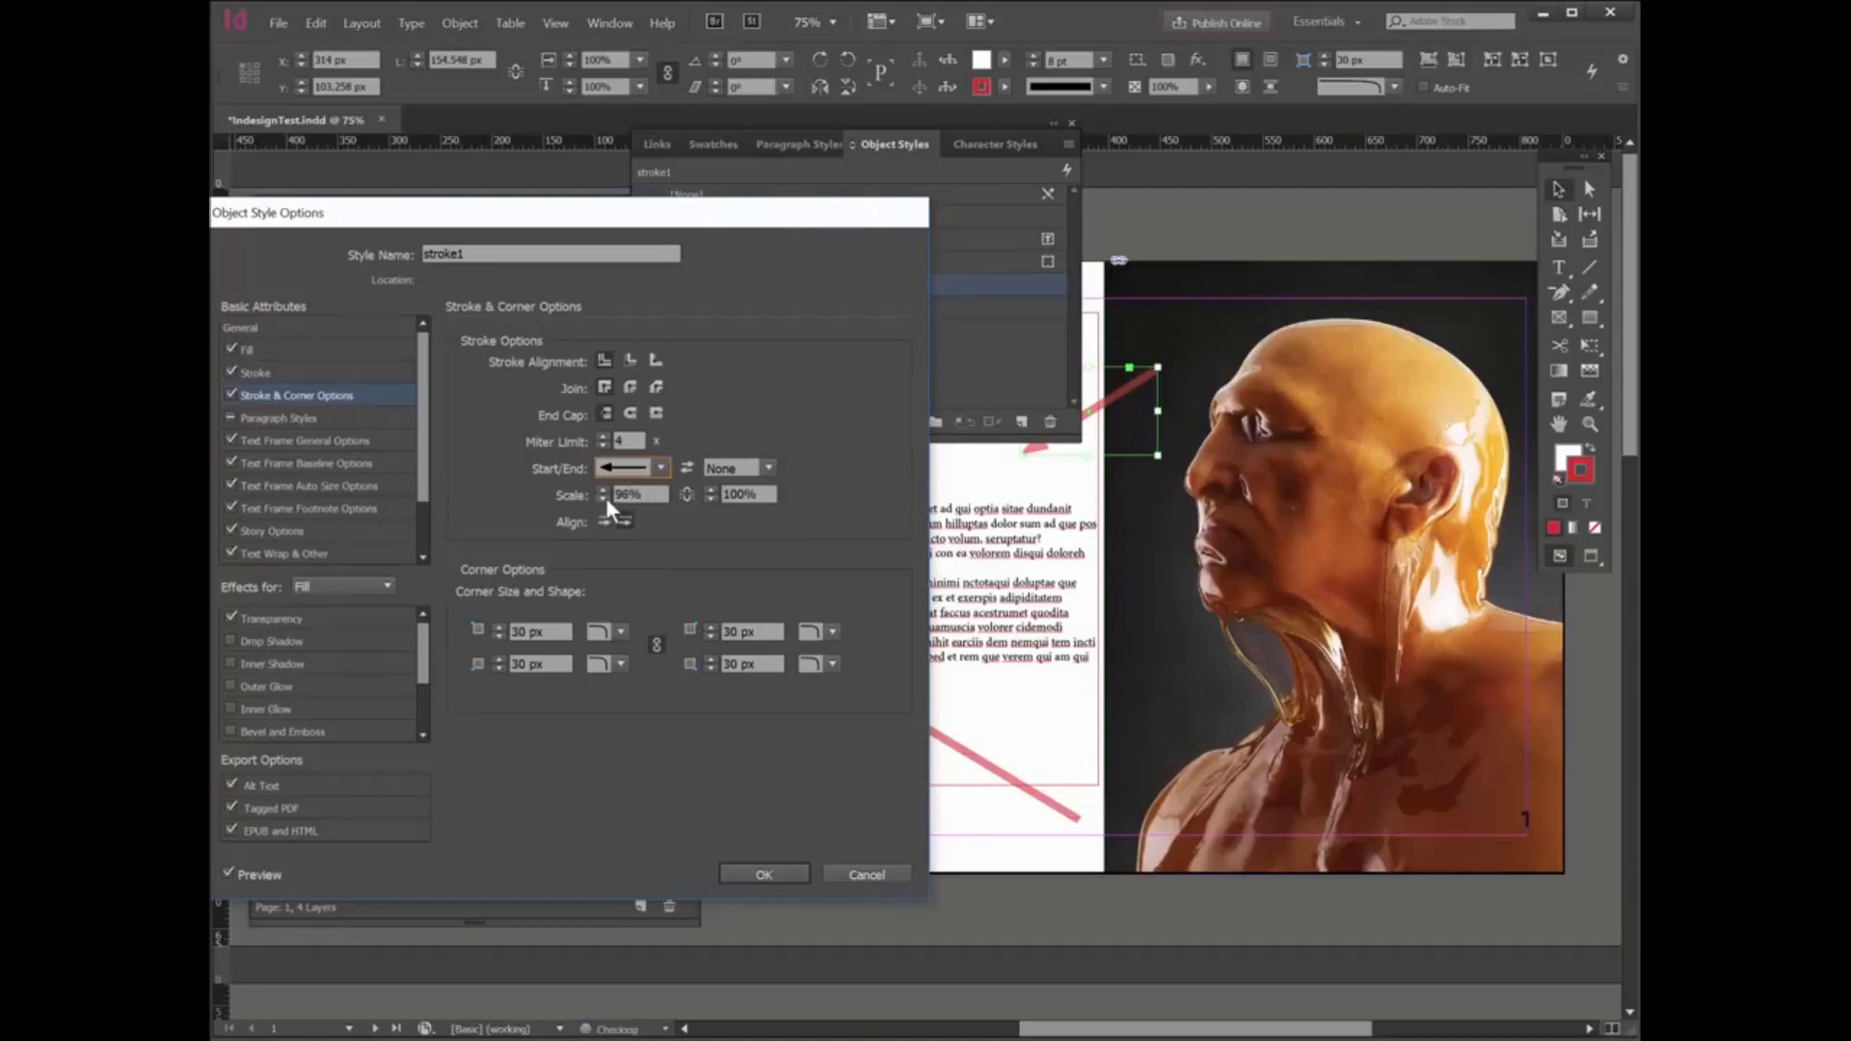
click(606, 499)
text(200)
click(738, 865)
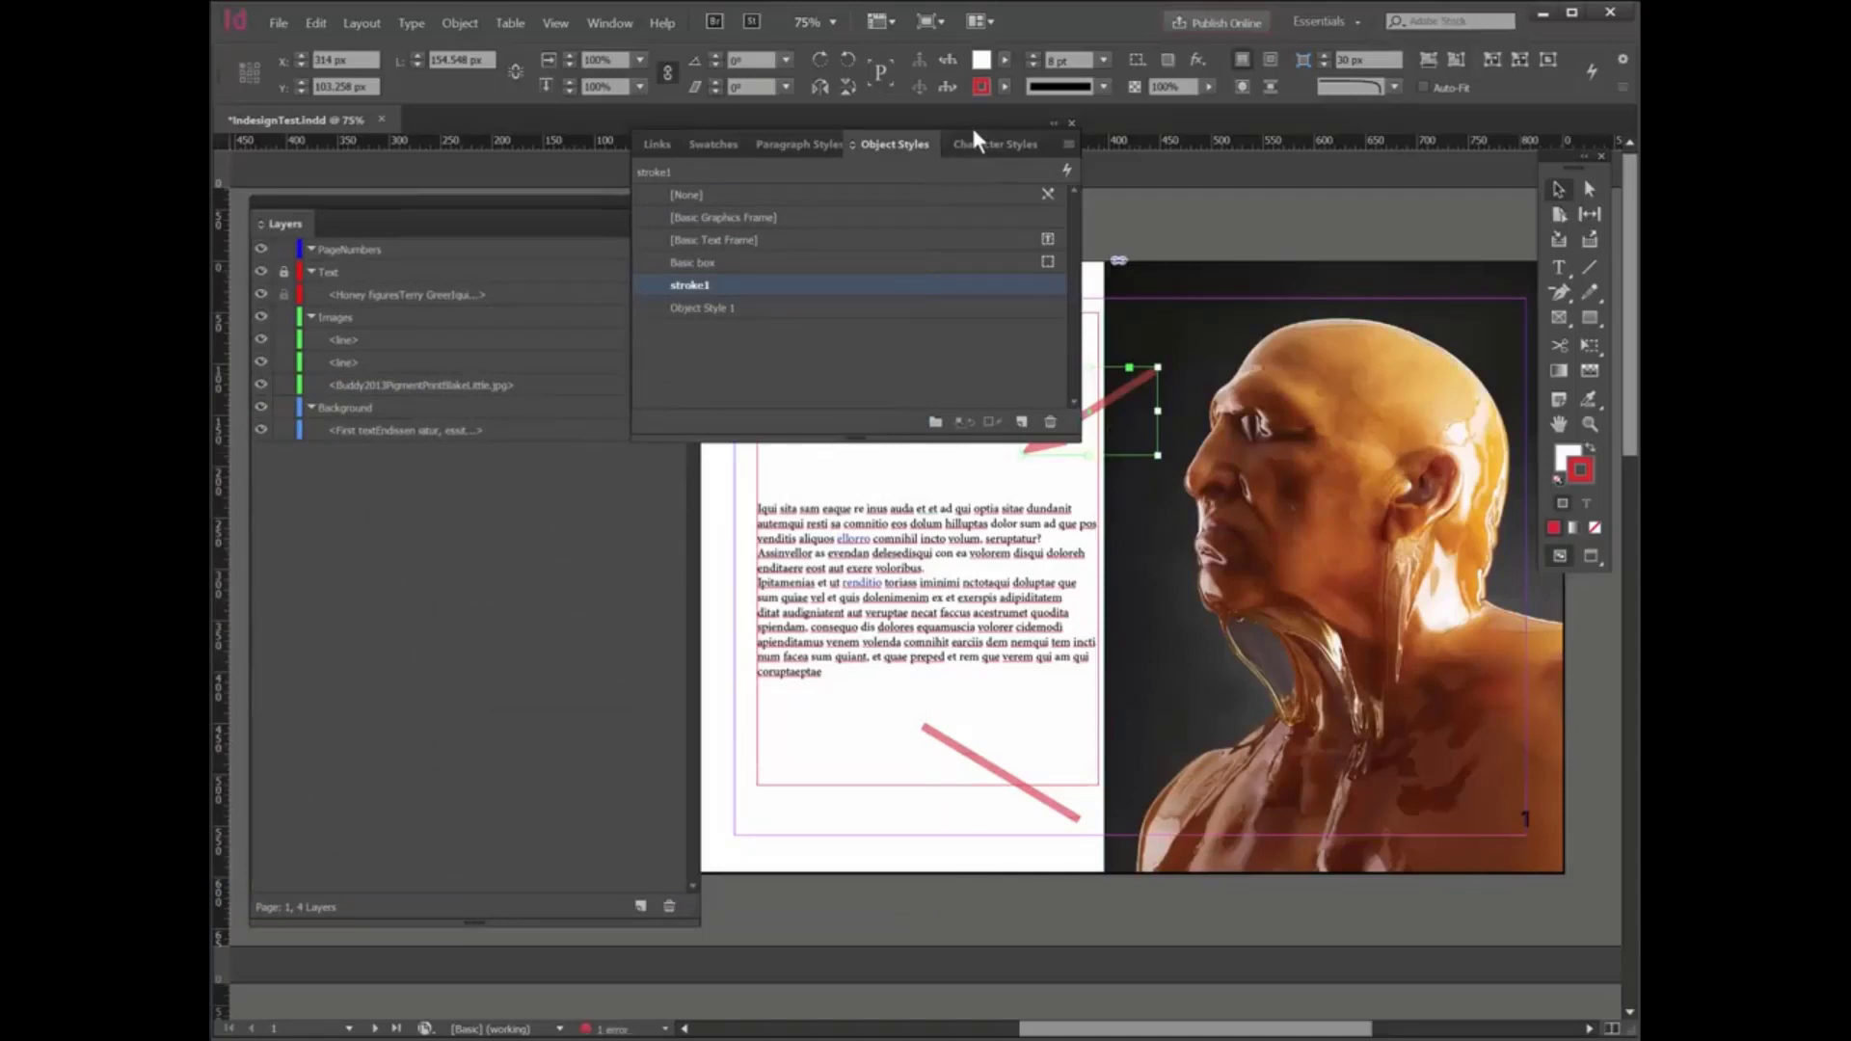
- Dock the Object Styles panel group above the Layers panel and apply stroke1 to the lower diagonal line
drag(975, 110, 911, 135)
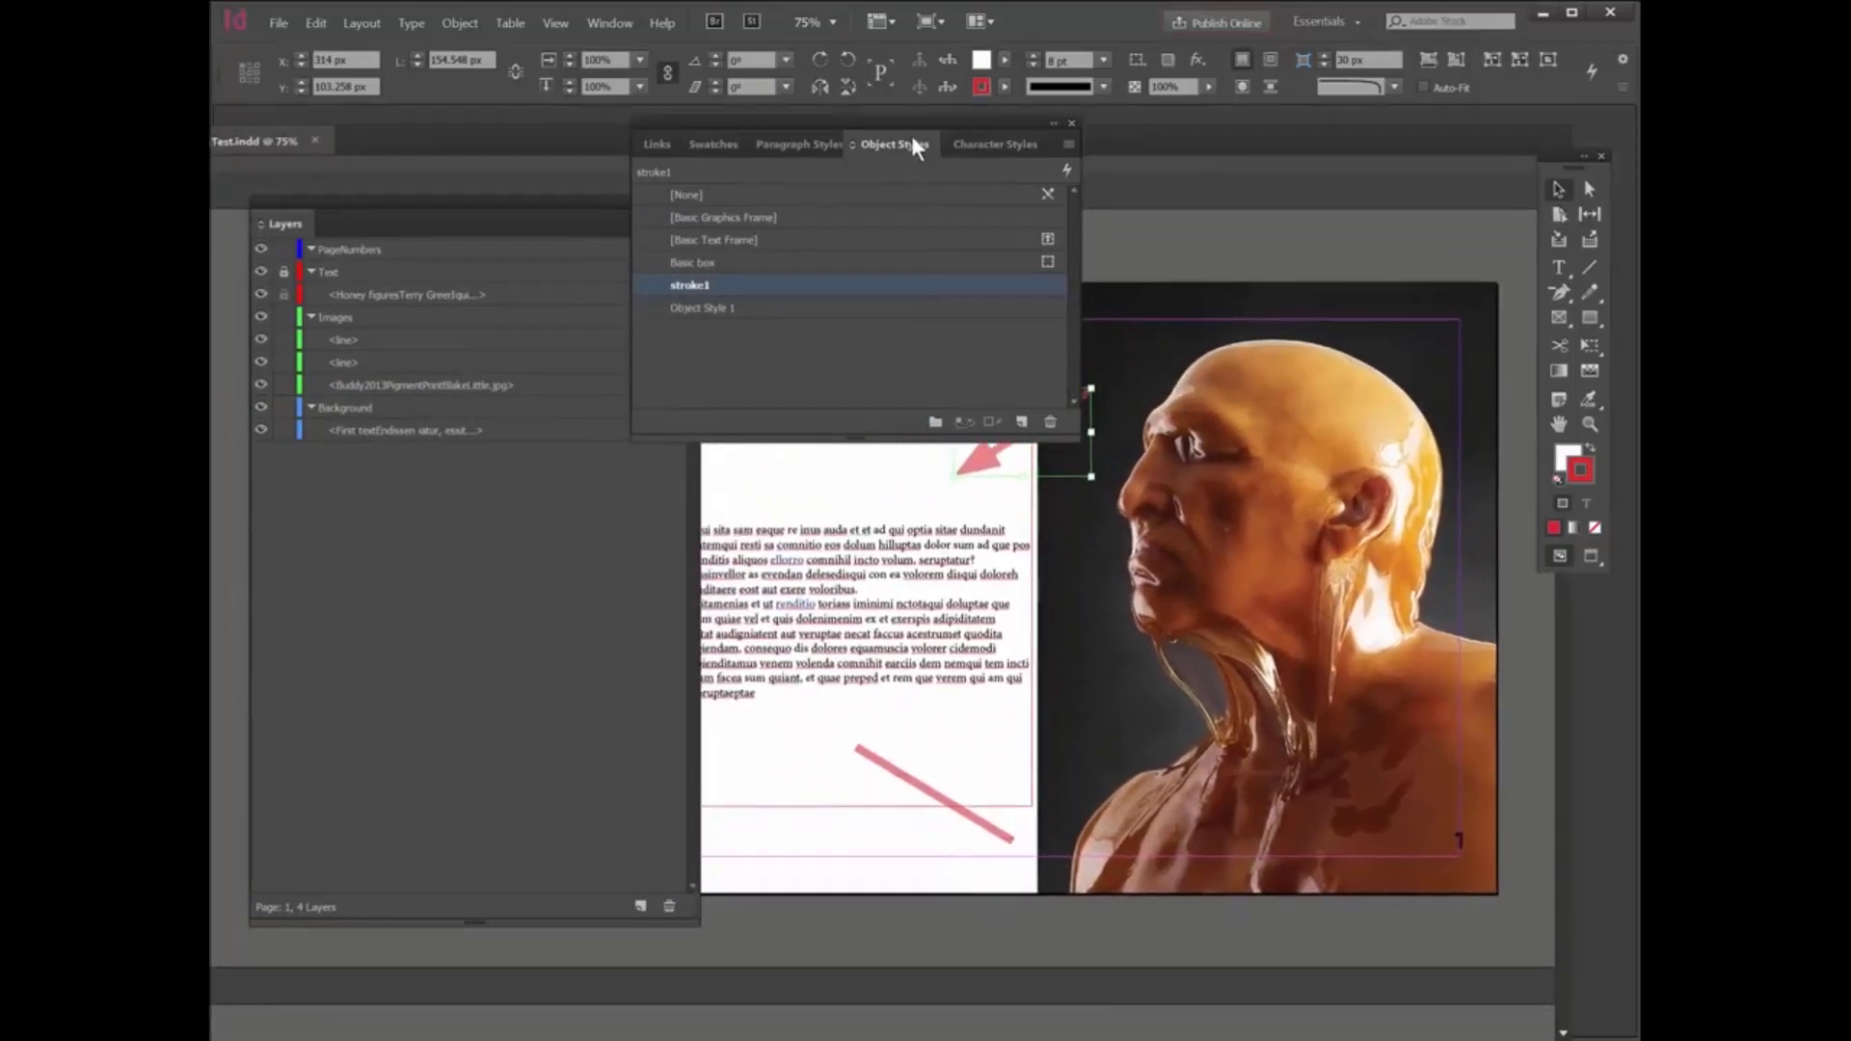
drag(744, 118, 417, 214)
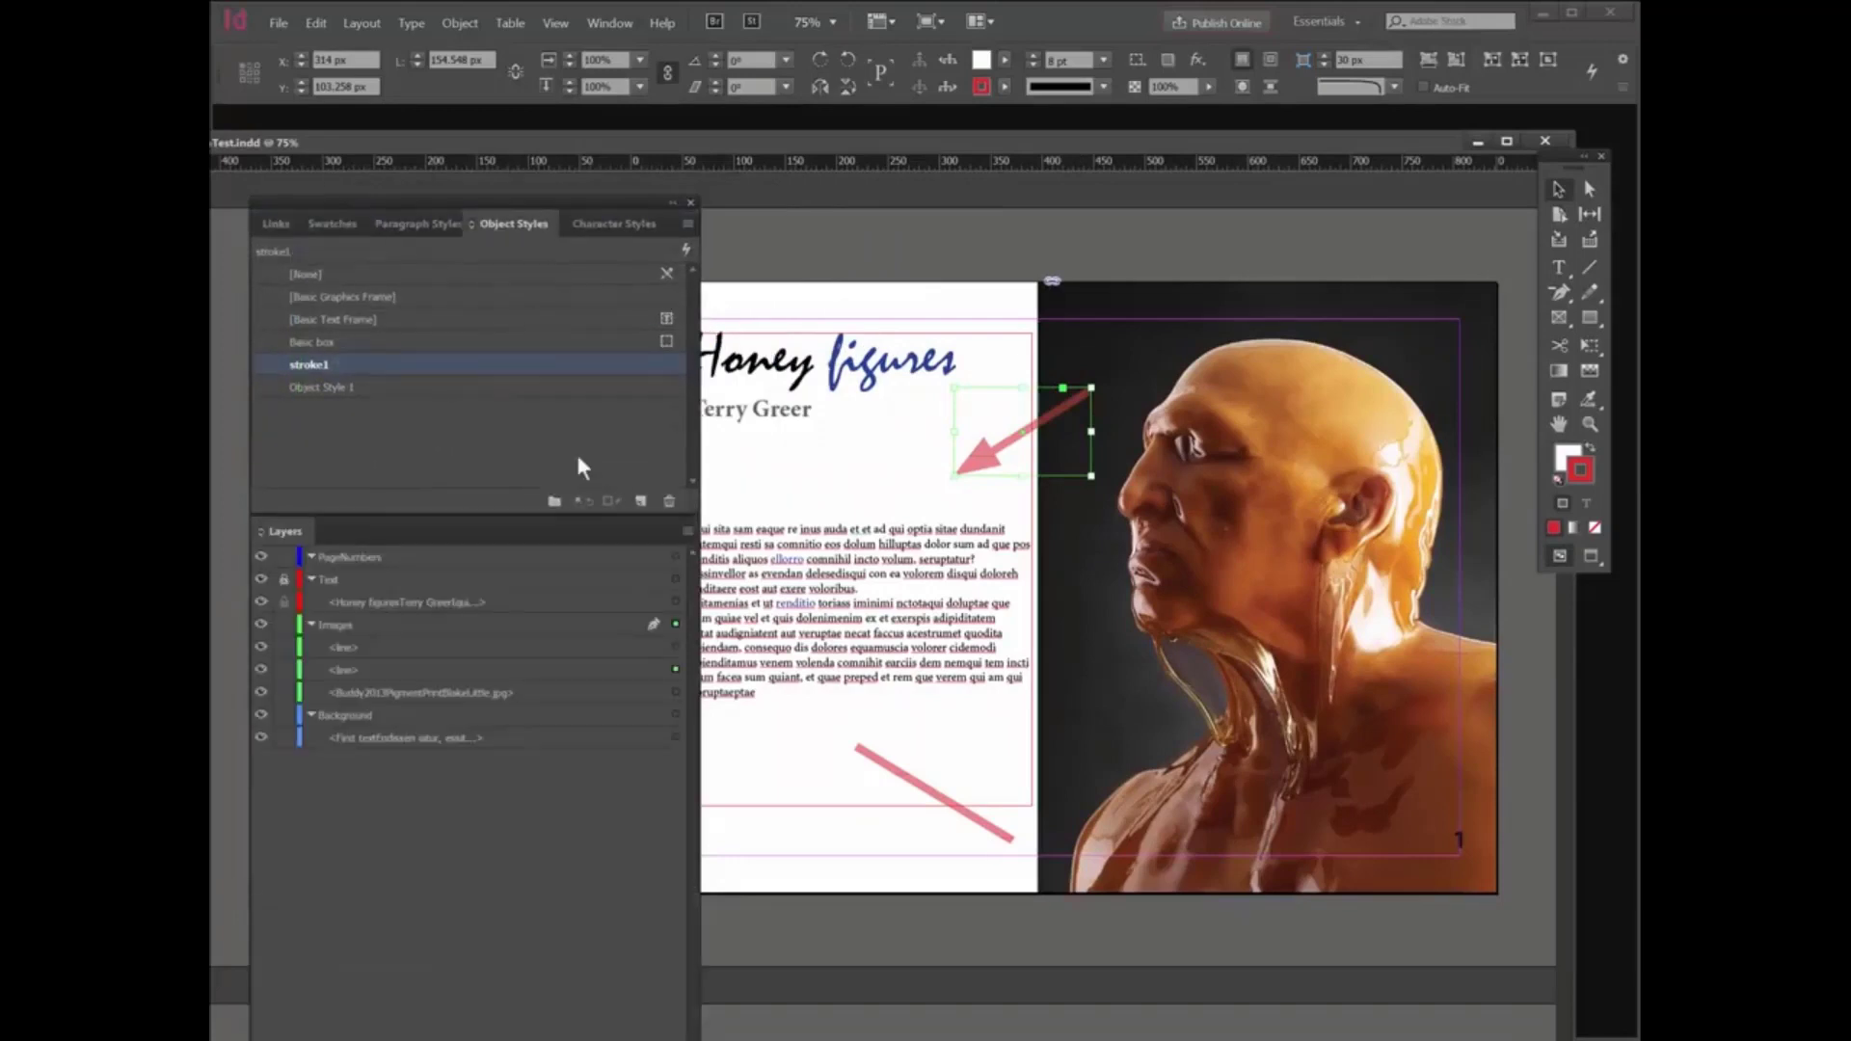
click(889, 770)
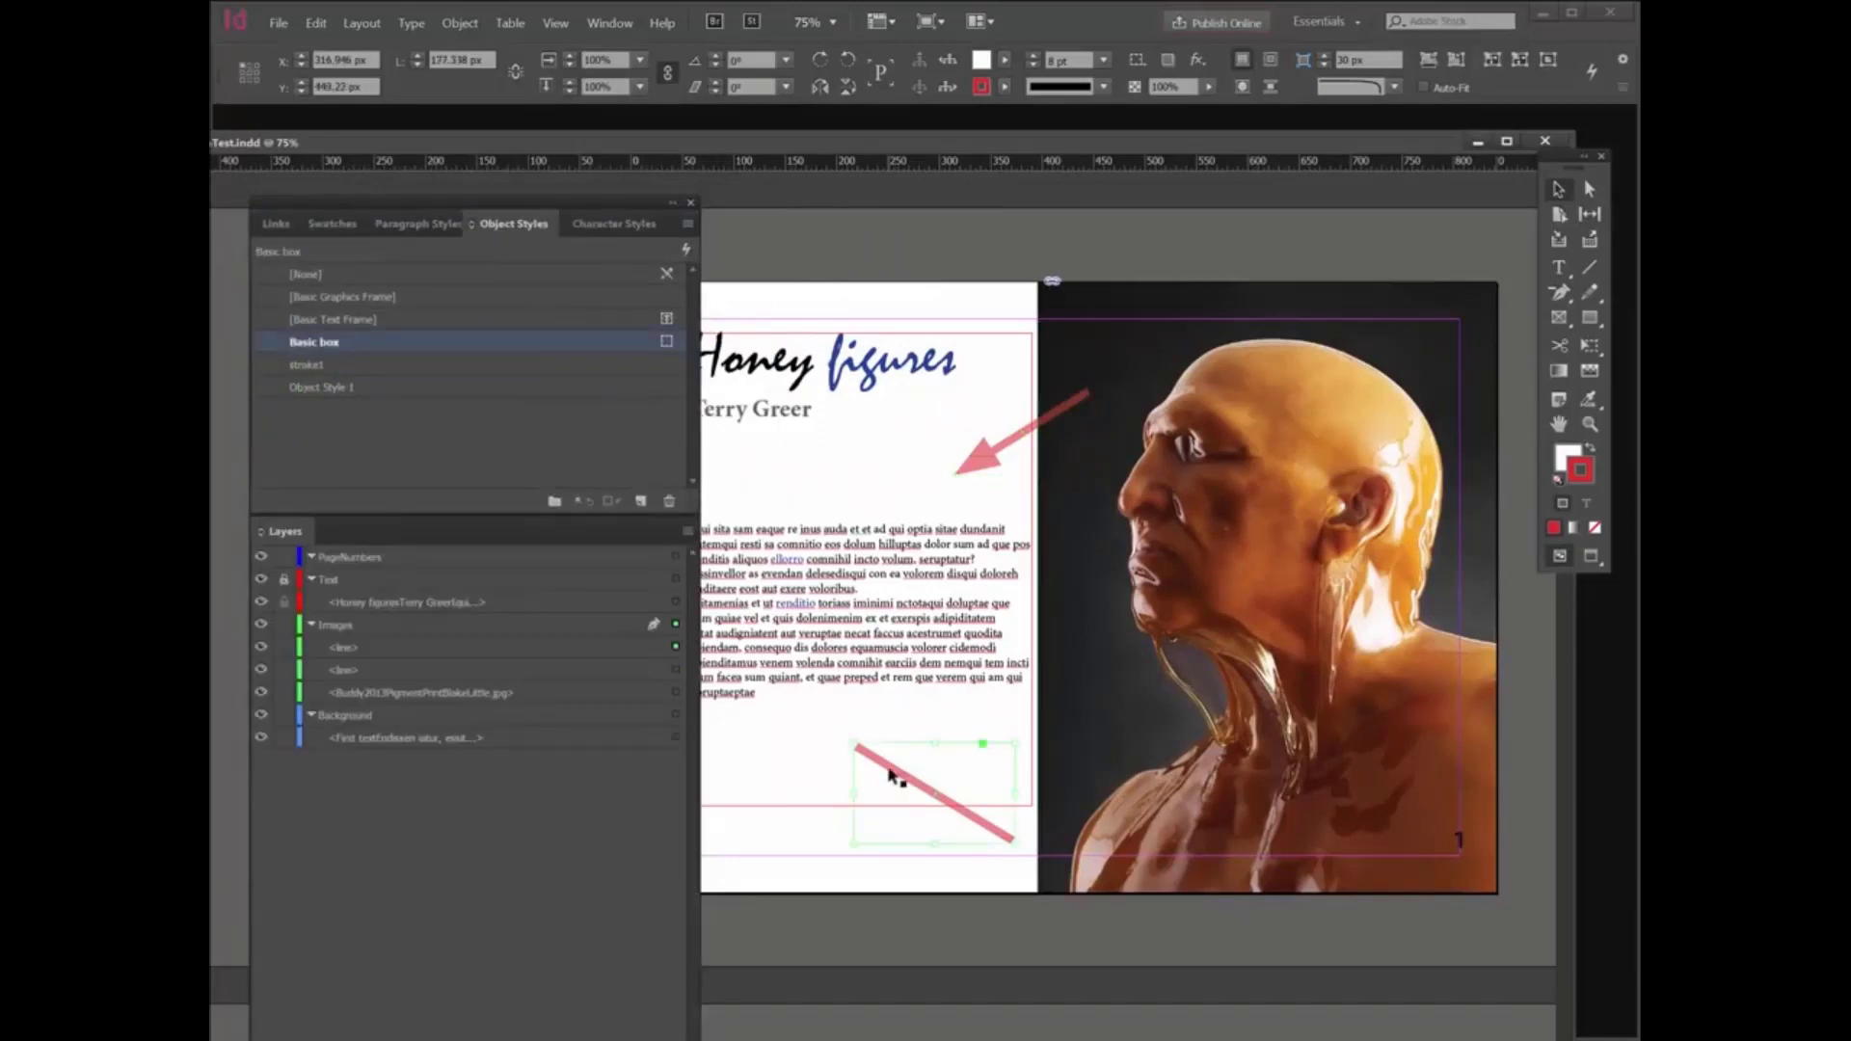
click(358, 365)
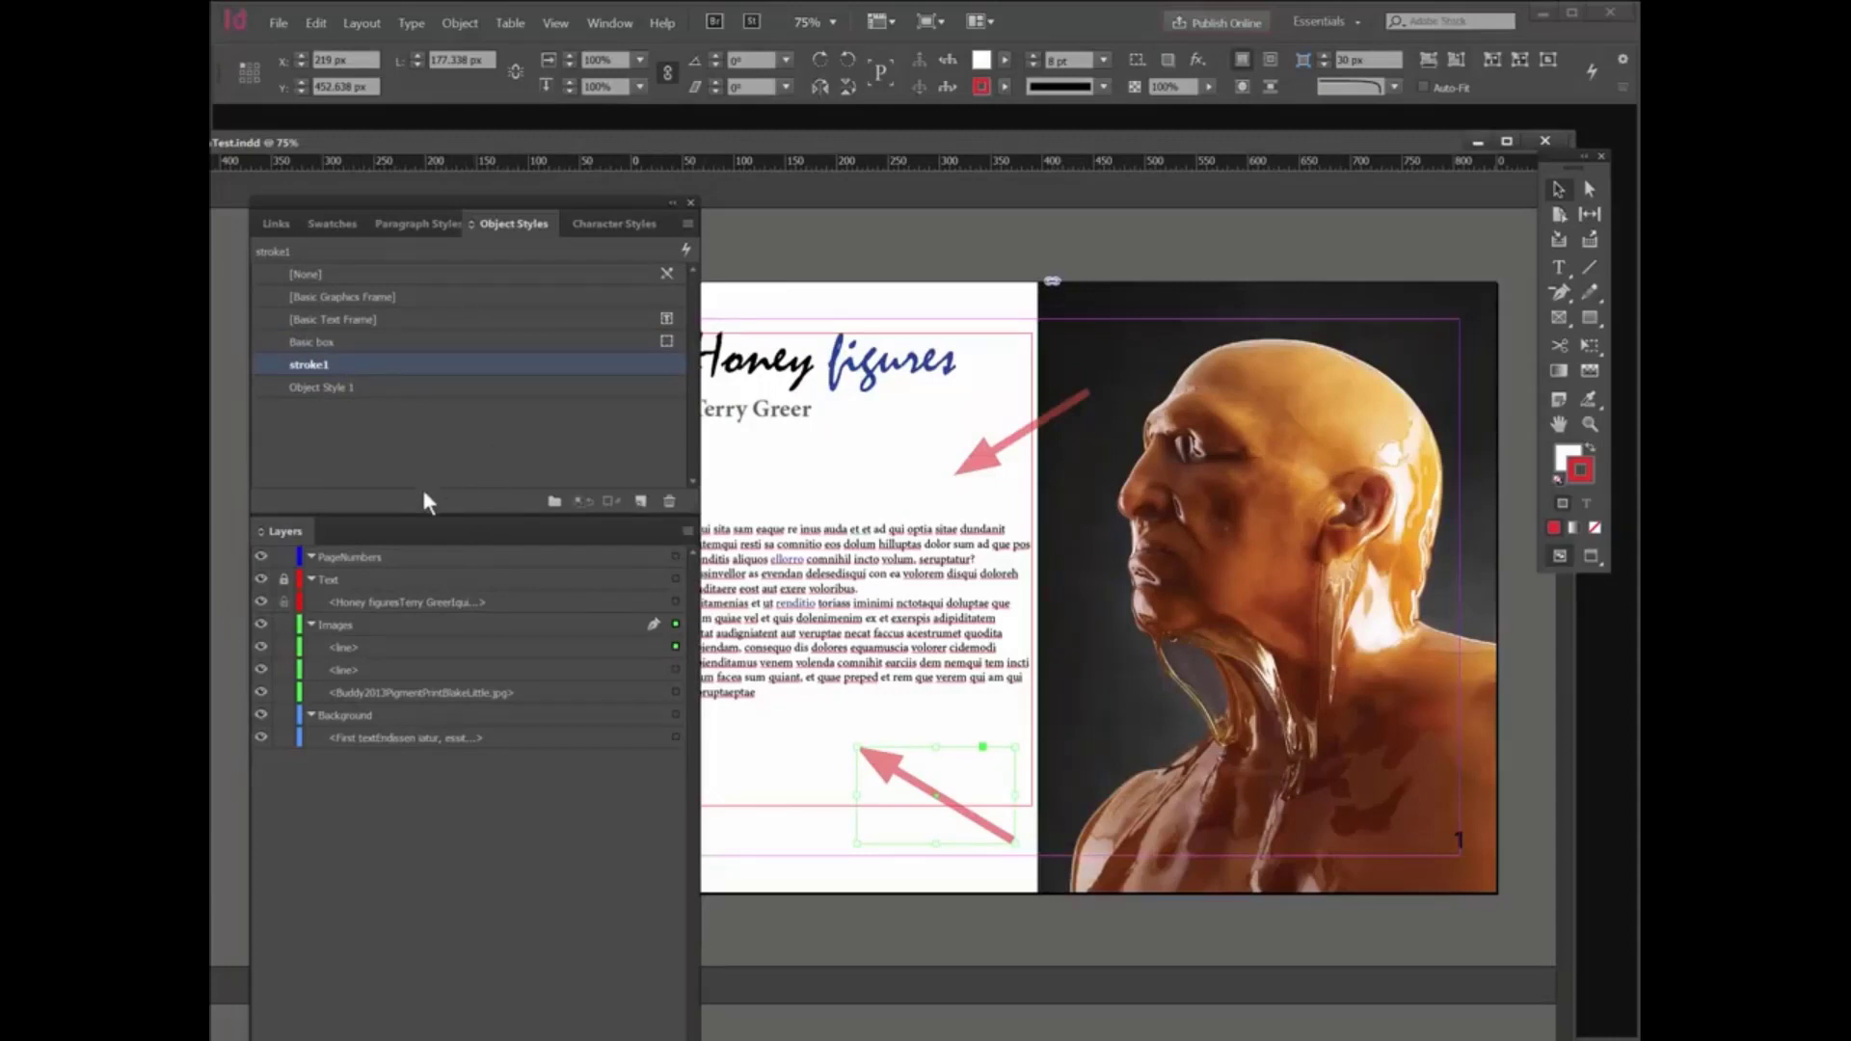
- Deselect the lines and change the stroke1 style's stroke colour to the C=0 M=100 Y=0 K=0 magenta swatch
key(ctrl+shift+a)
click(370, 339)
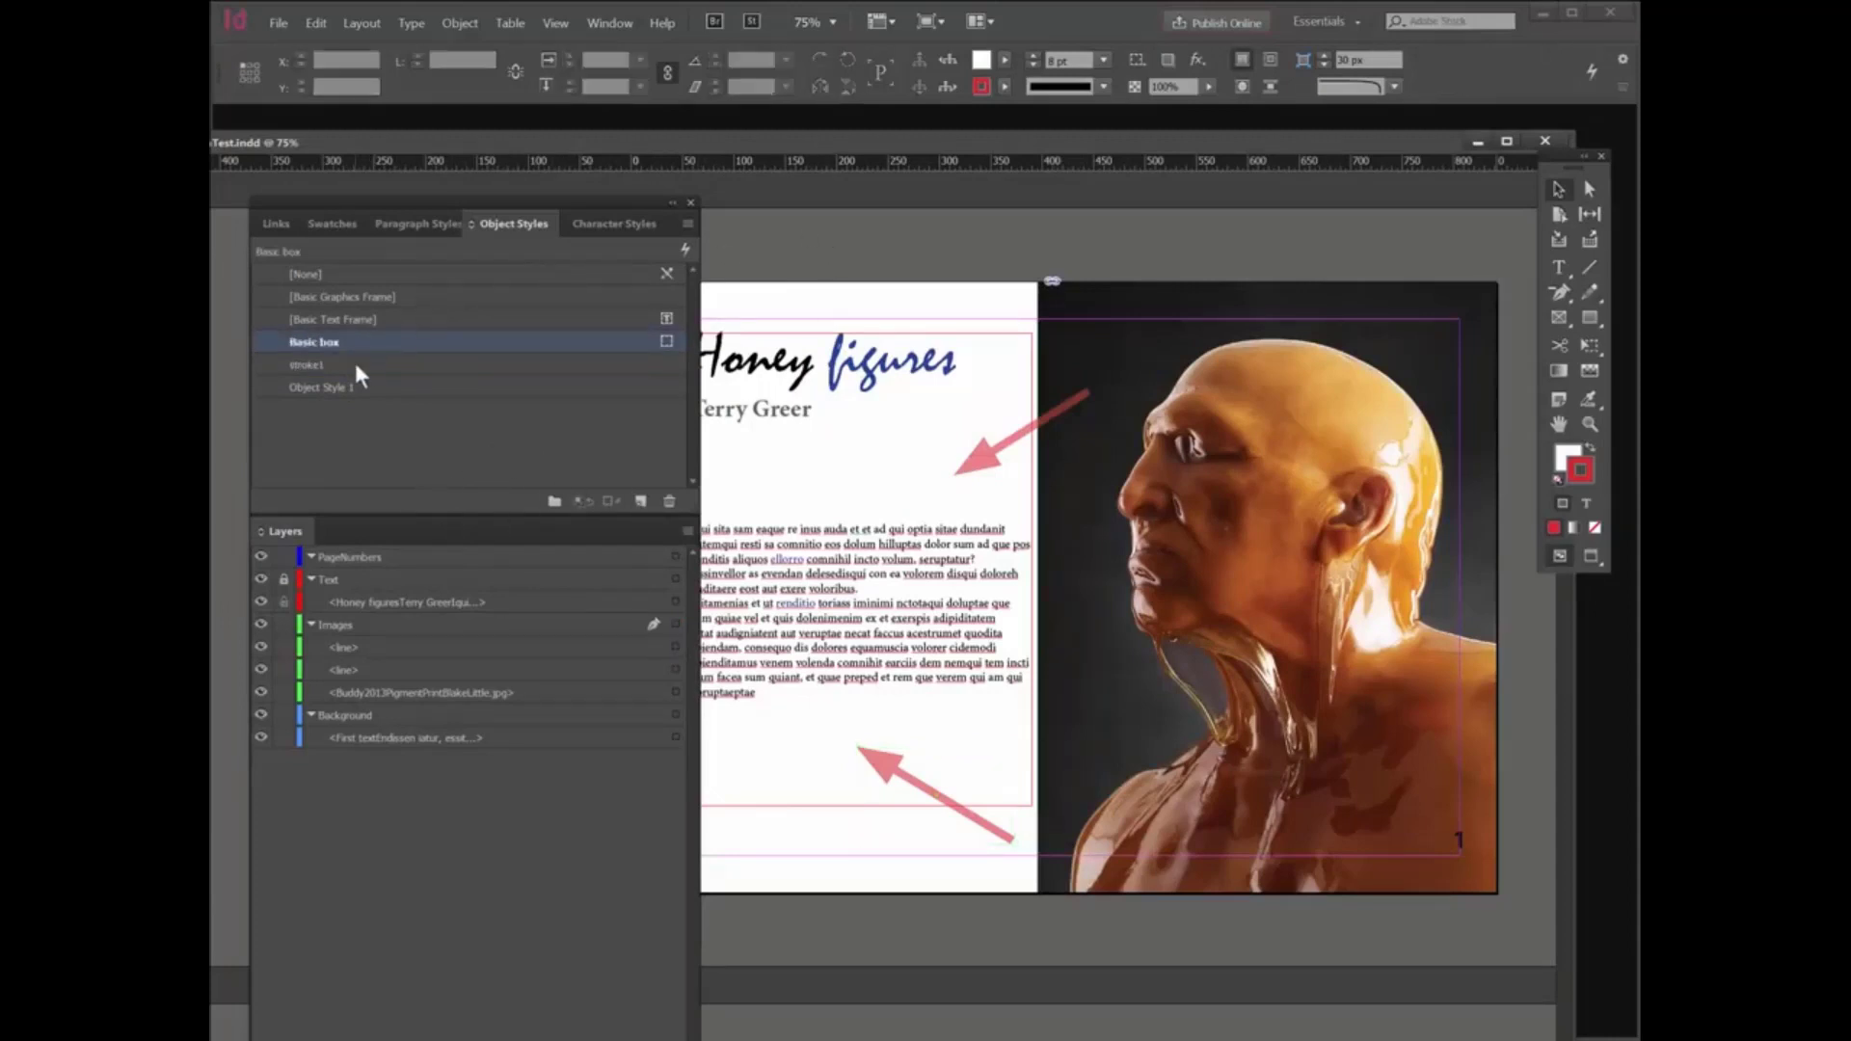
click(393, 363)
click(393, 364)
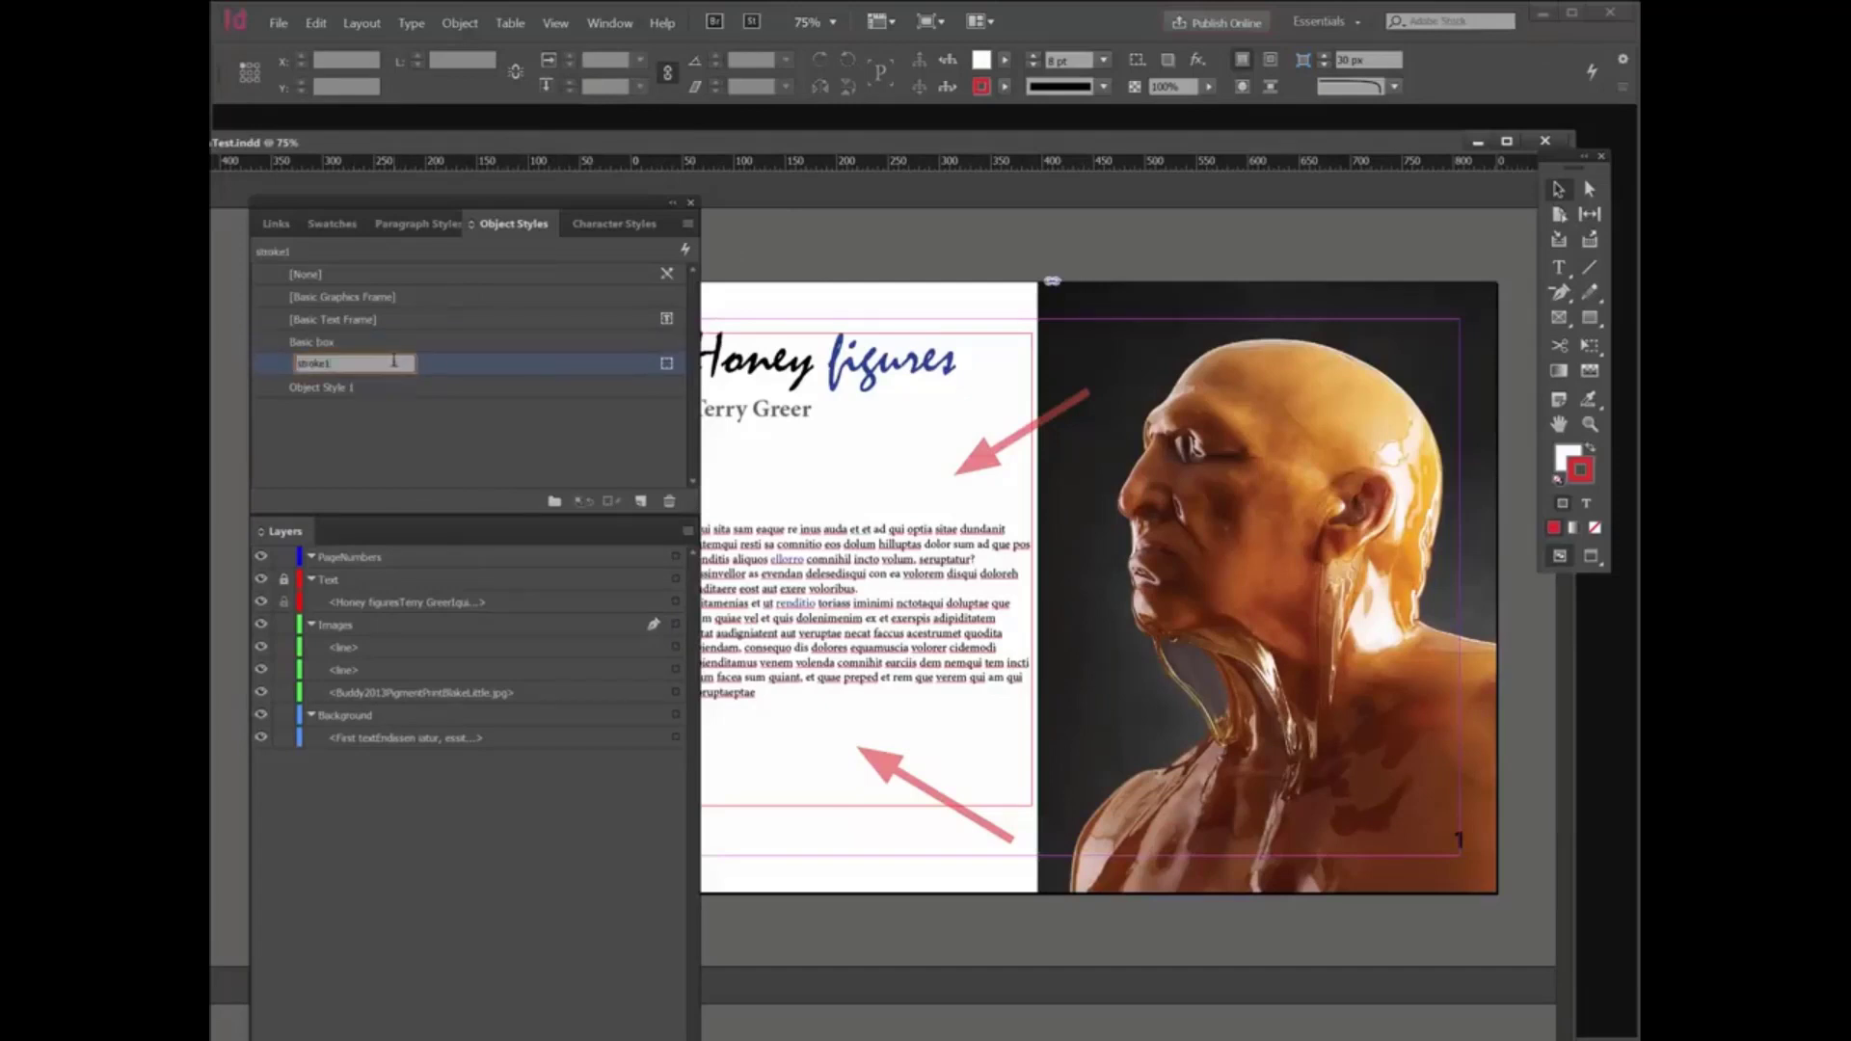
double_click(445, 363)
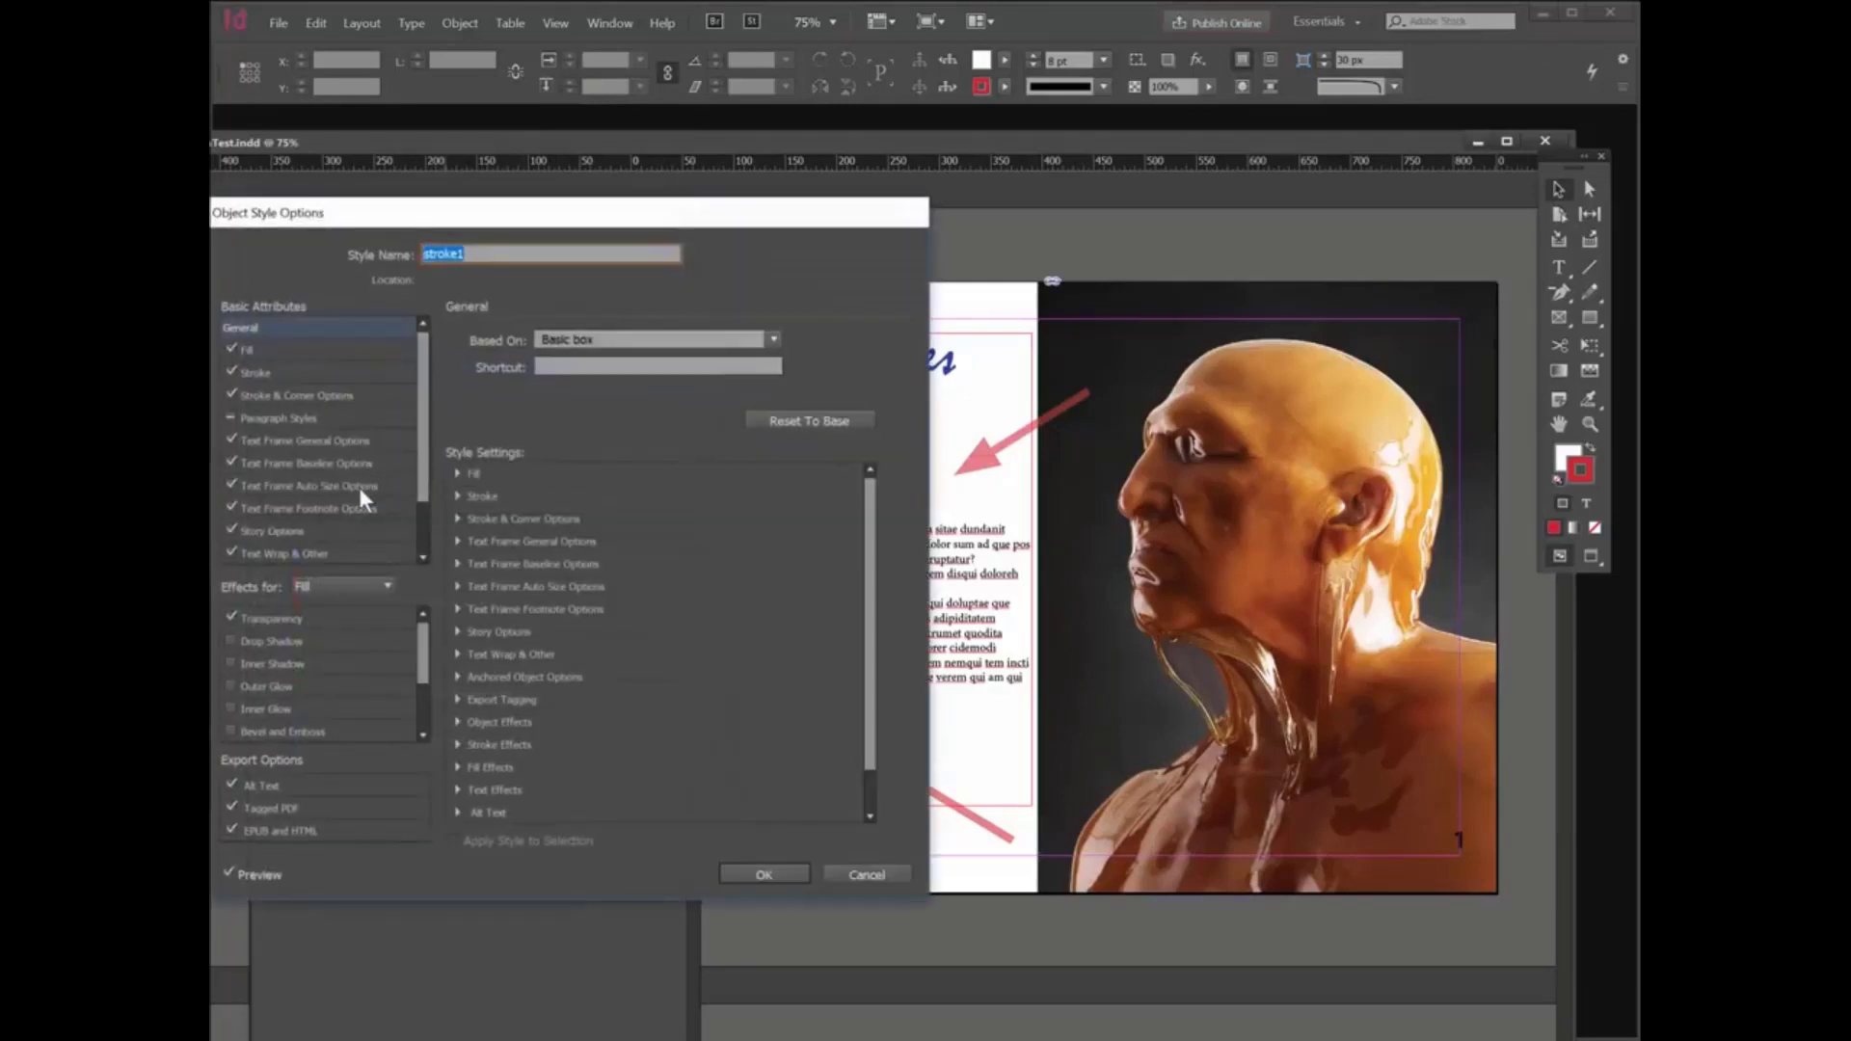
click(286, 371)
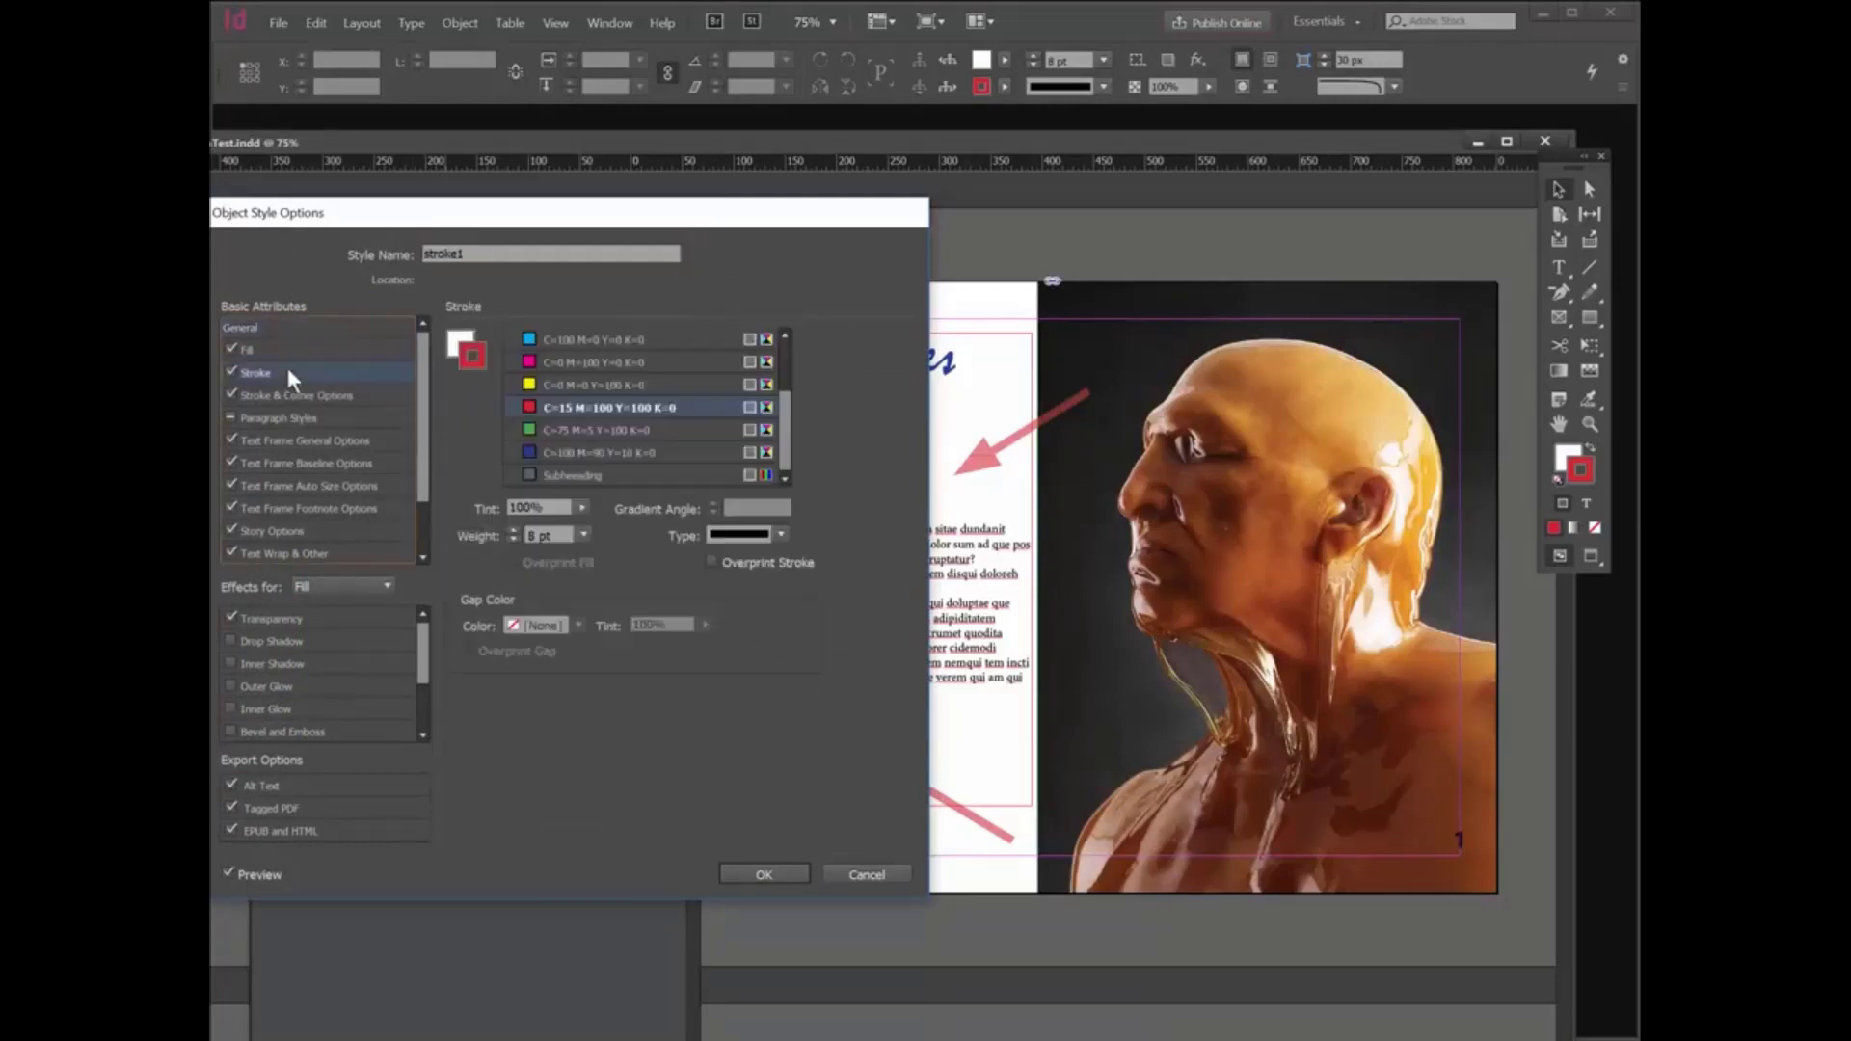
click(563, 357)
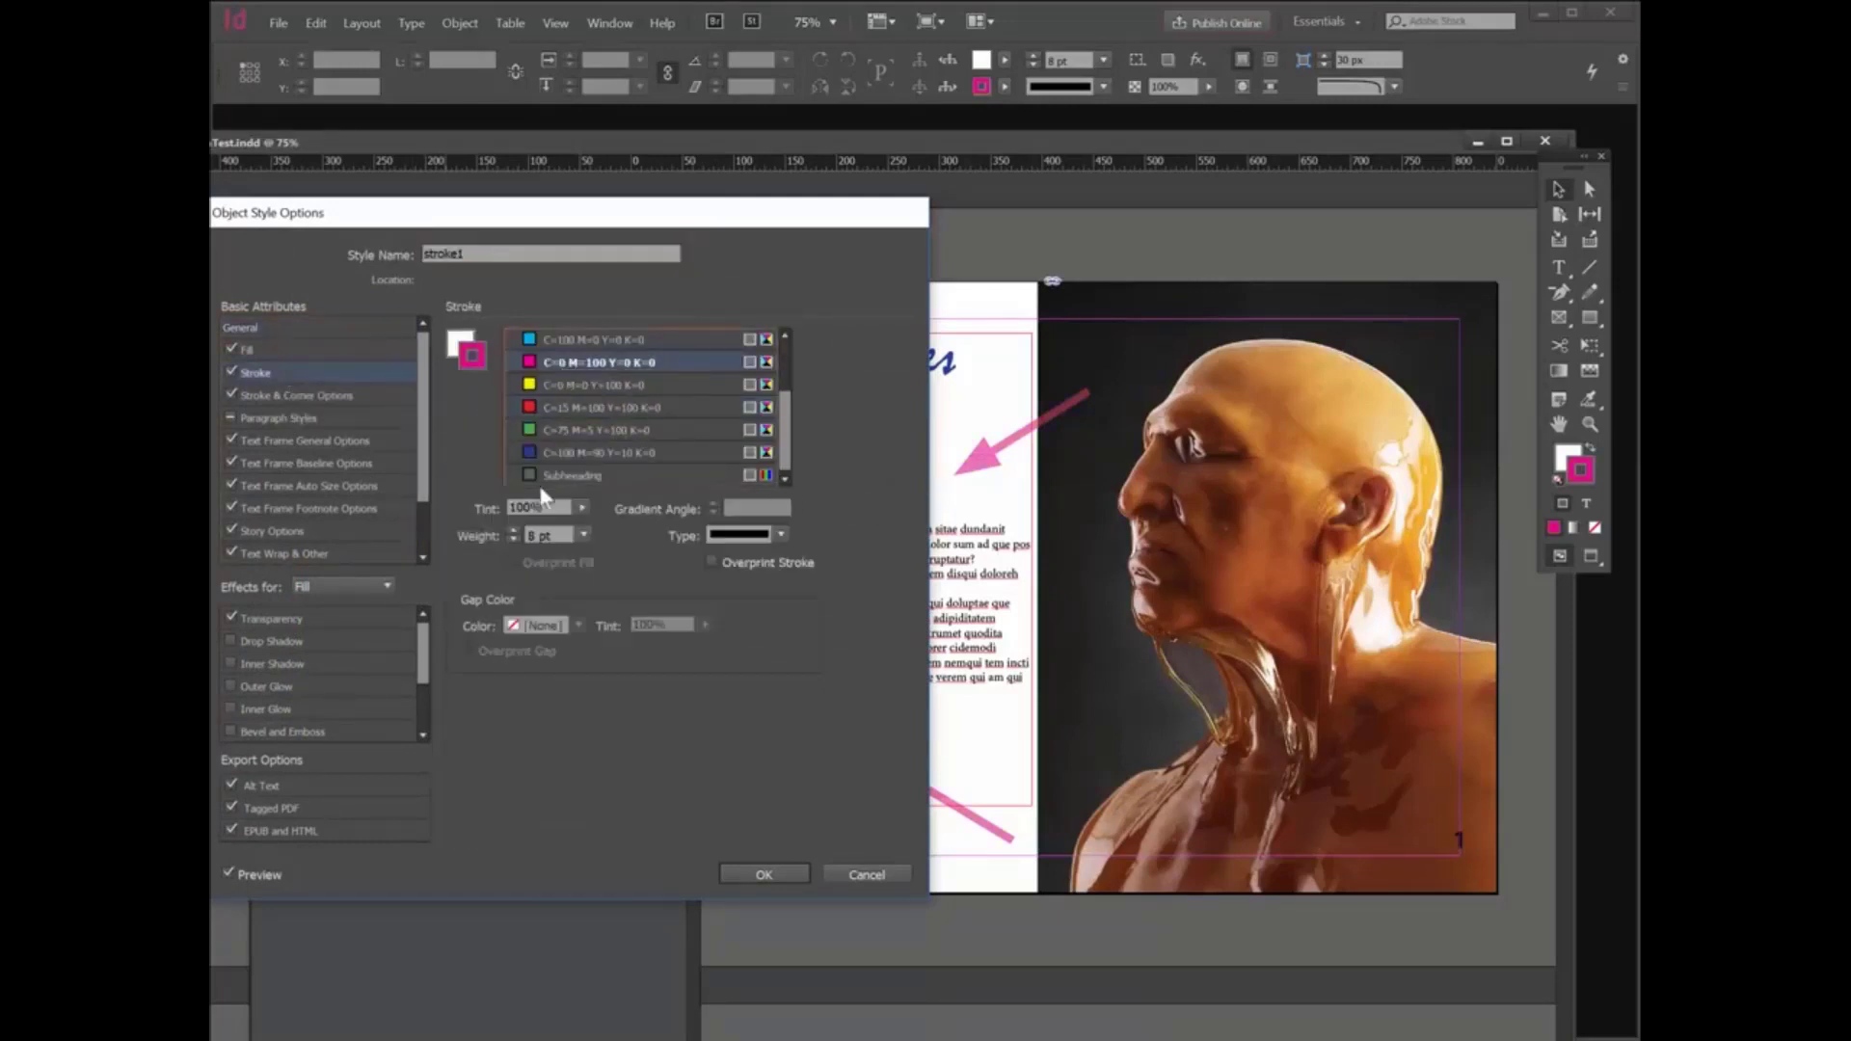
- Reduce the start arrowhead scale in the stroke1 object style and apply the style changes
click(332, 398)
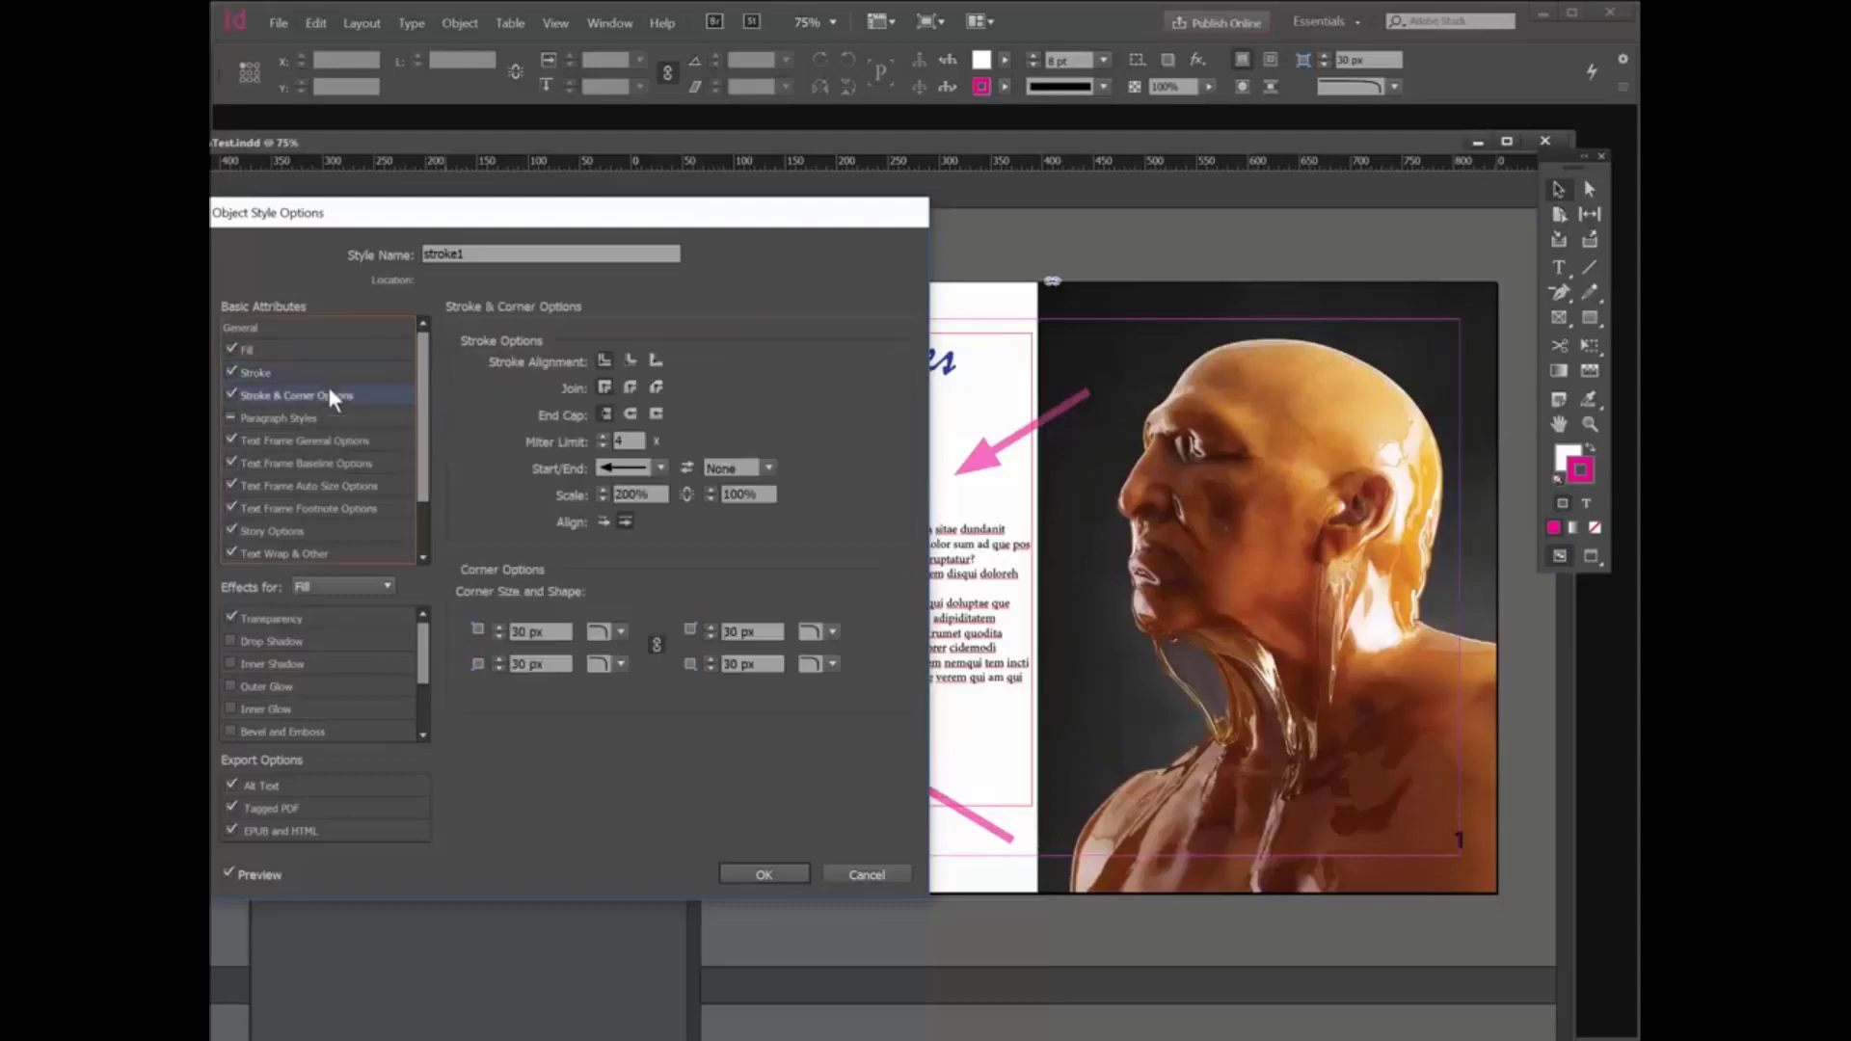
double_click(649, 493)
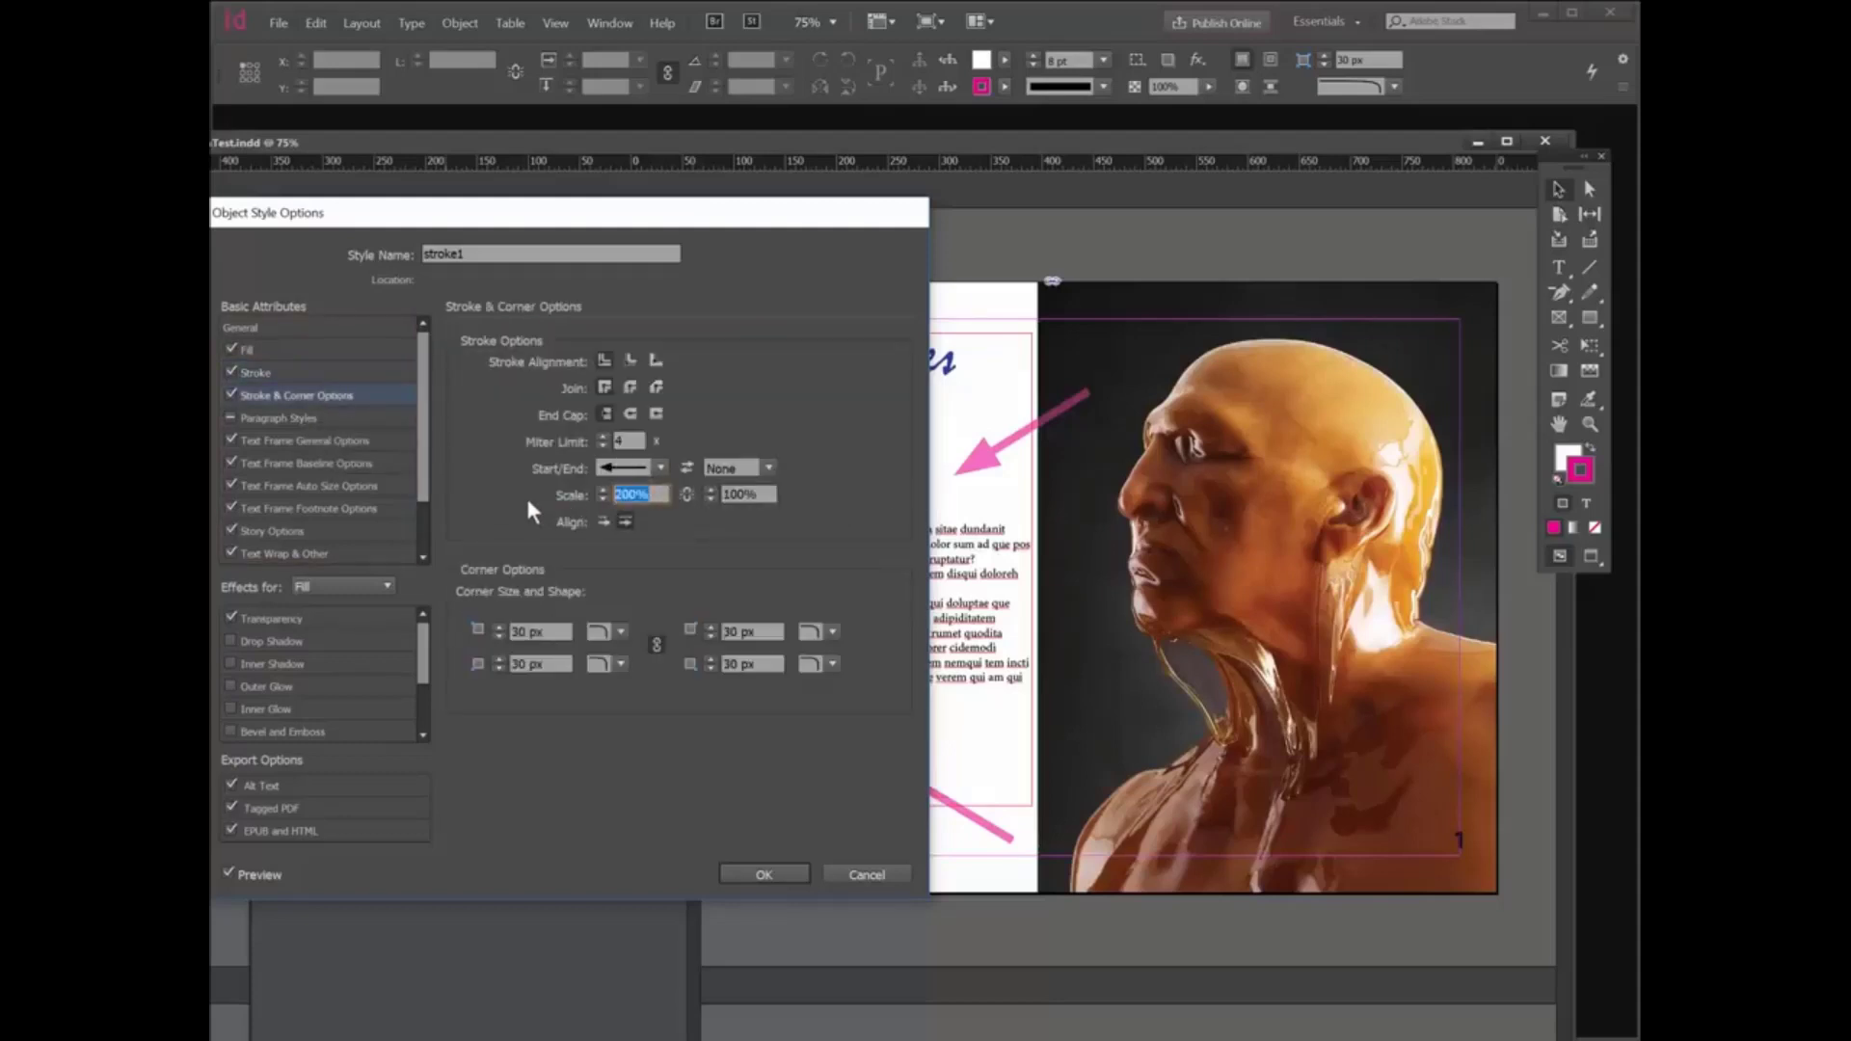
text(50)
click(763, 874)
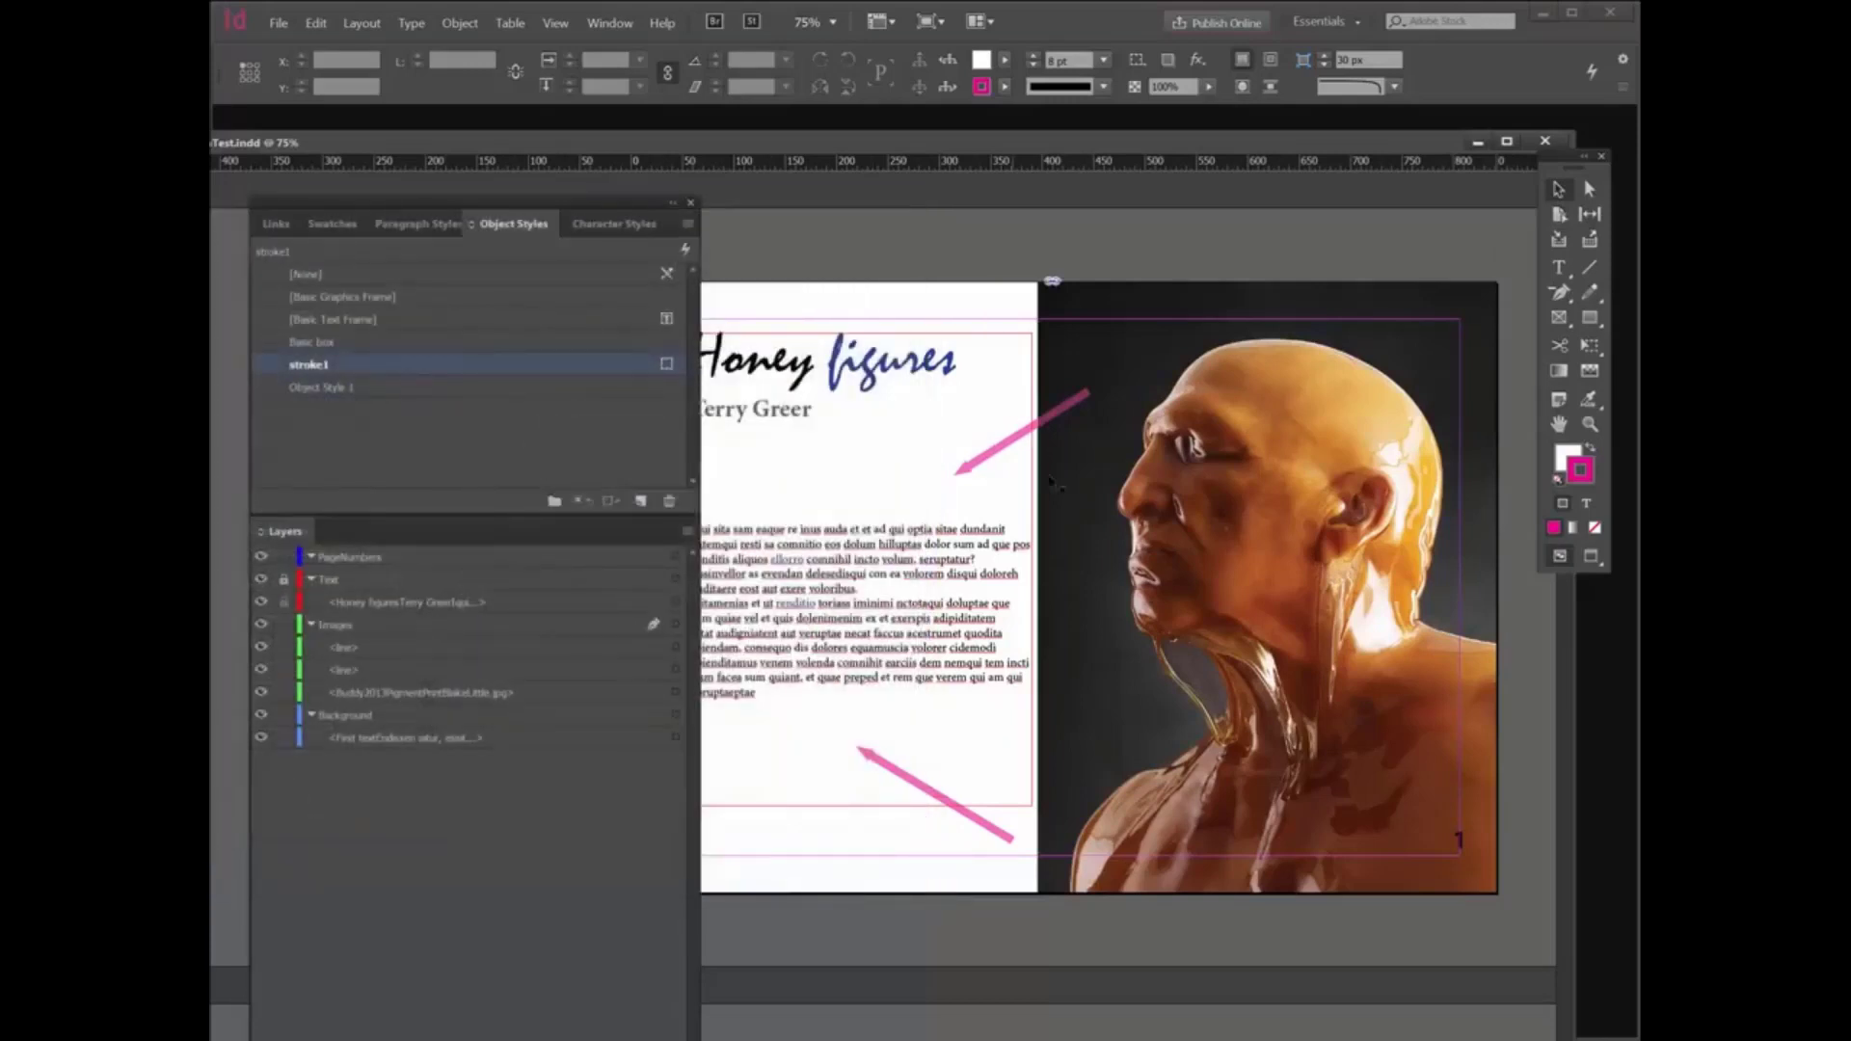